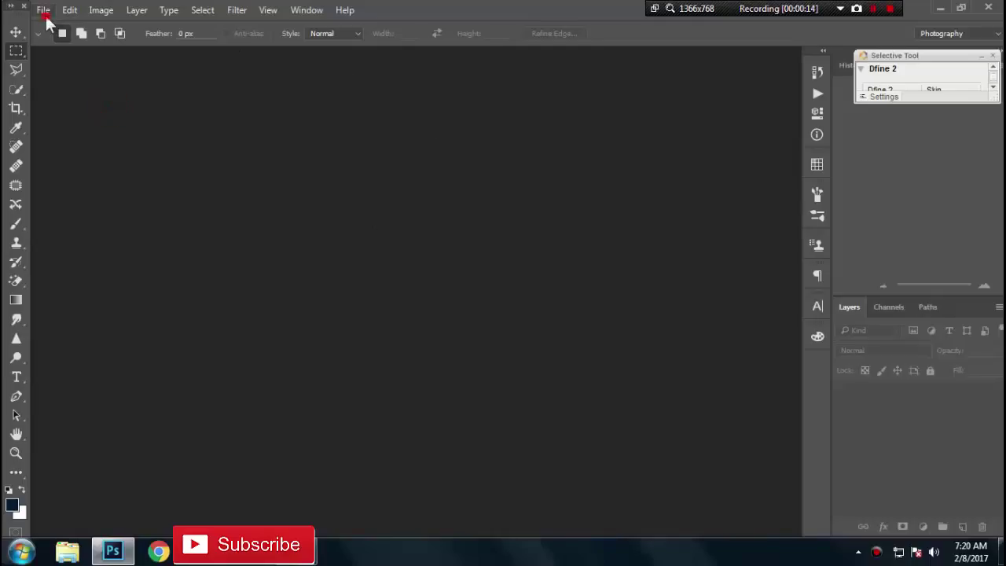
Open the photo IMG_9803.JPG from Local Disk (D:).
click(44, 11)
click(47, 39)
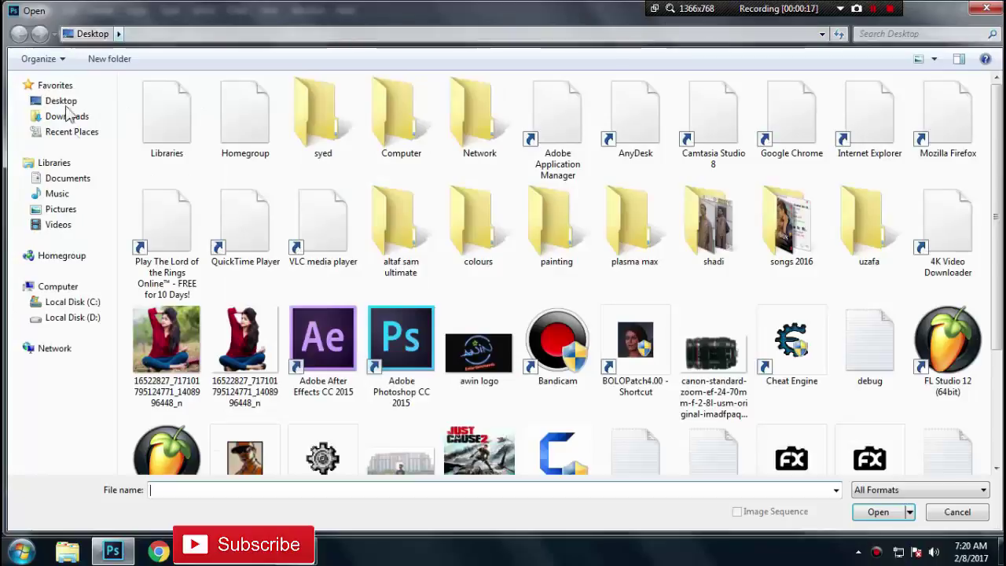
click(98, 320)
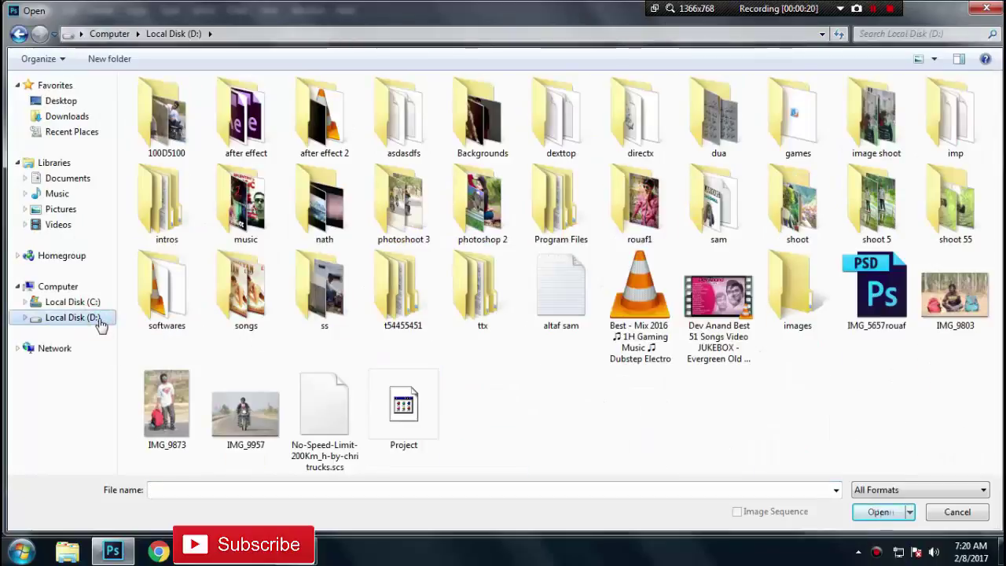
click(973, 308)
click(885, 516)
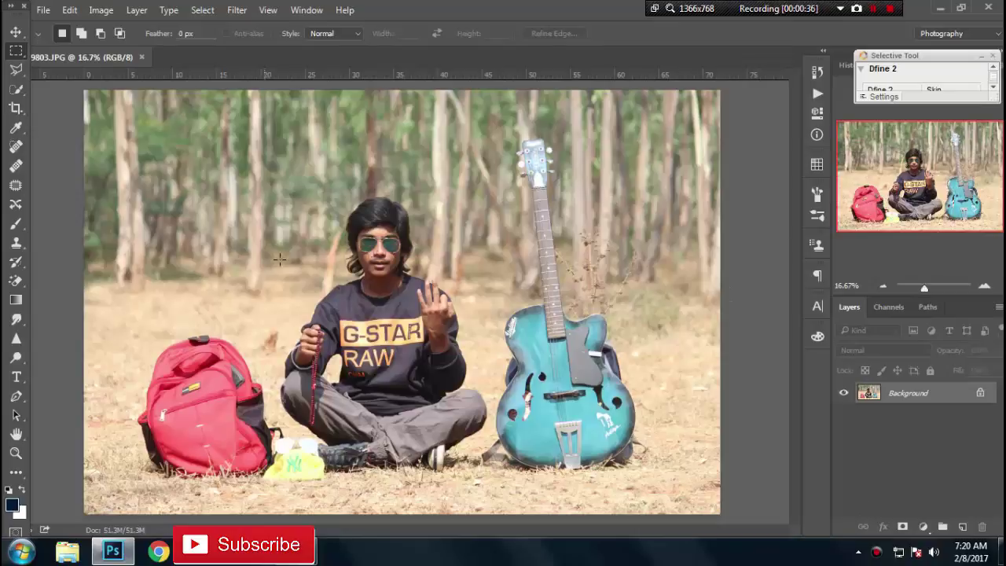
Duplicate the Background layer, choose the Pen tool and zoom in on the man's shoe.
drag(889, 403, 963, 526)
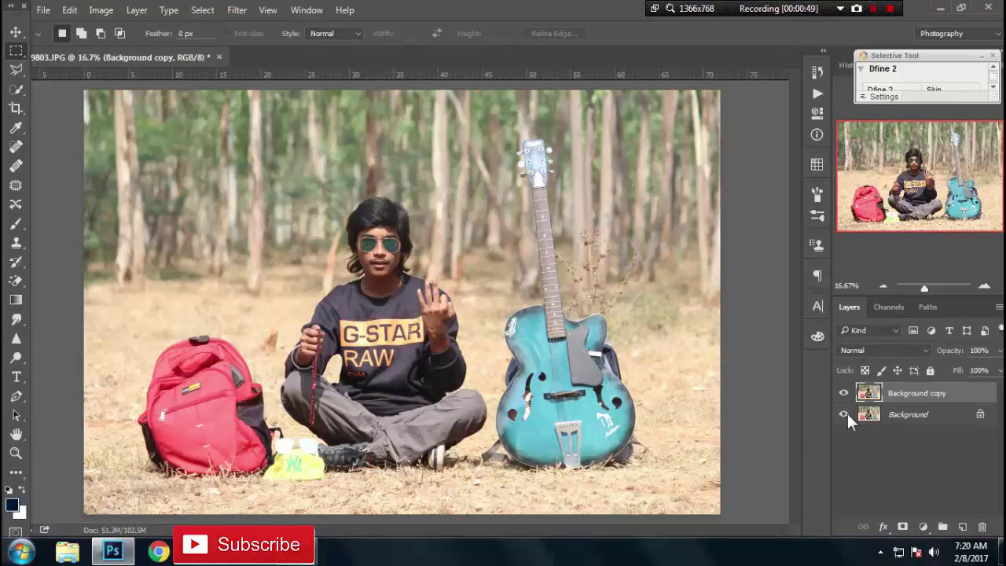
click(16, 395)
scroll(353, 428, up, 1)
scroll(336, 250, up, 3)
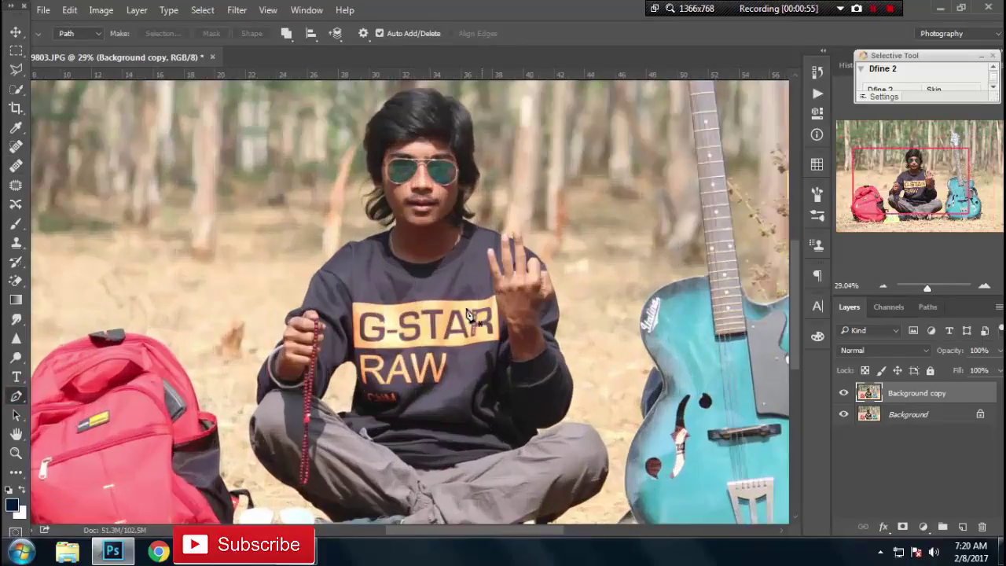
scroll(731, 299, down, 2)
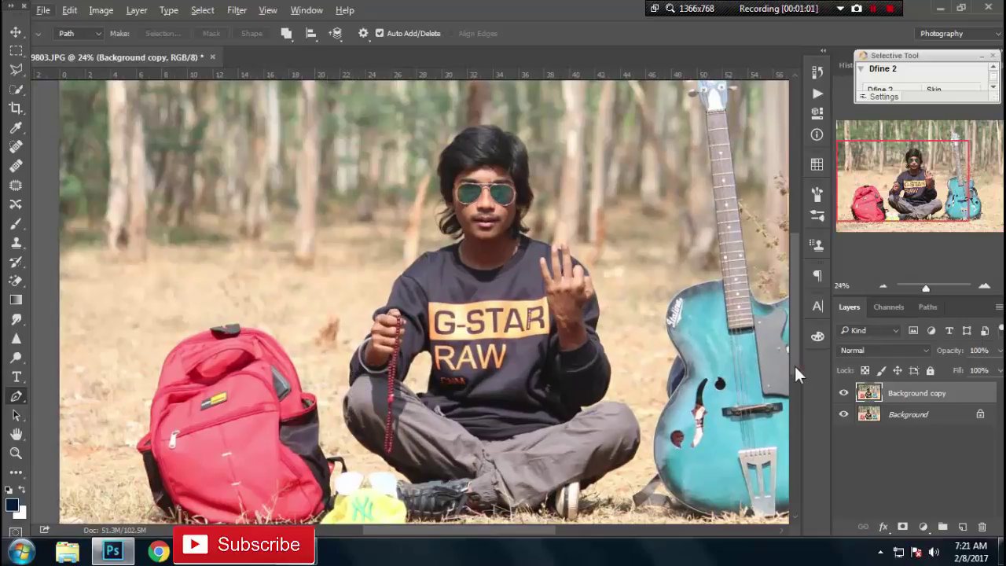
scroll(421, 352, up, 1)
scroll(421, 352, up, 1)
scroll(420, 352, up, 1)
scroll(421, 352, up, 1)
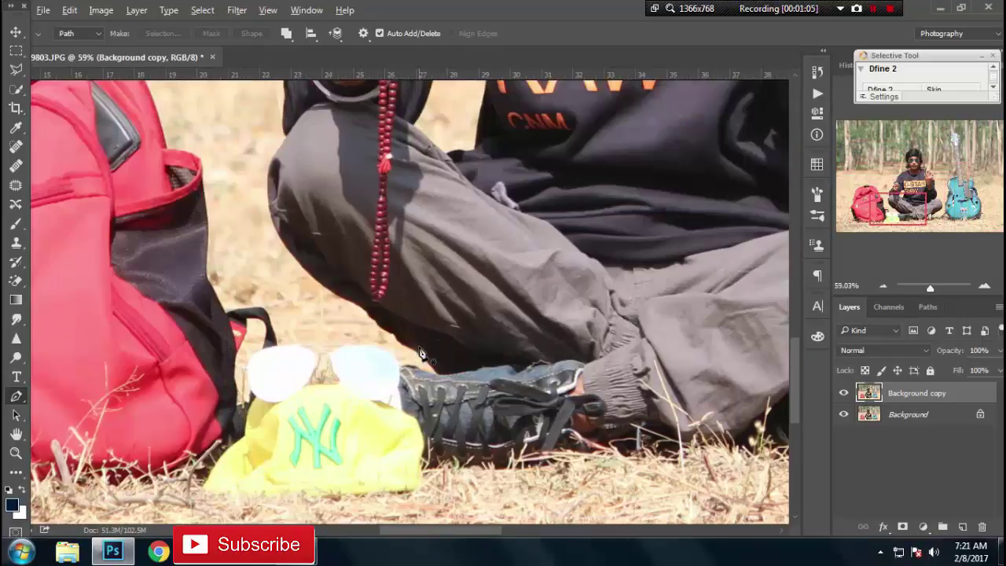
scroll(420, 361, up, 1)
scroll(421, 377, up, 1)
scroll(420, 404, up, 1)
scroll(419, 403, up, 1)
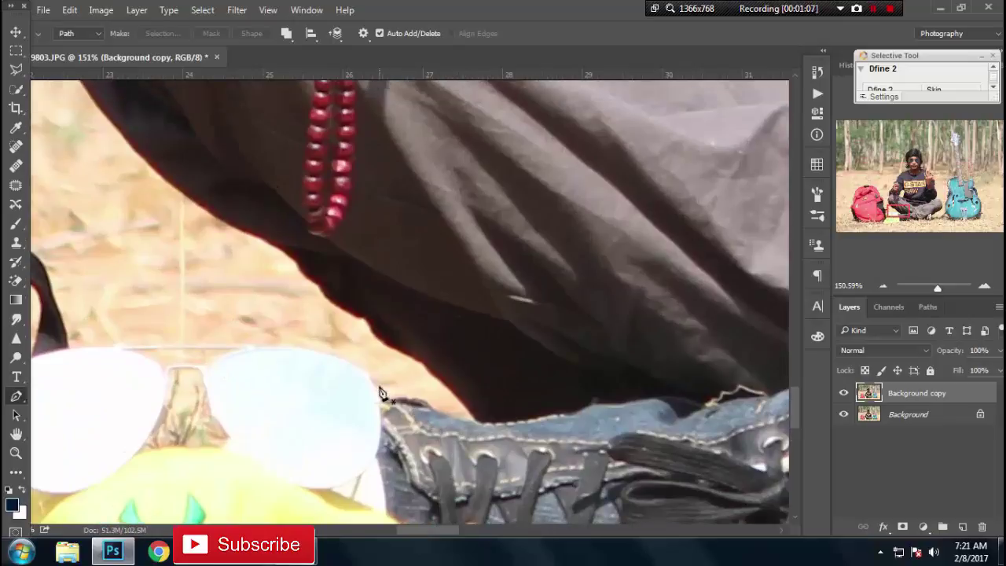
Place curved Pen anchors along the edge of the man's shoe.
click(377, 395)
mouse_move(433, 412)
mouse_down()
mouse_move(444, 440)
mouse_move(441, 430)
mouse_up()
click(476, 423)
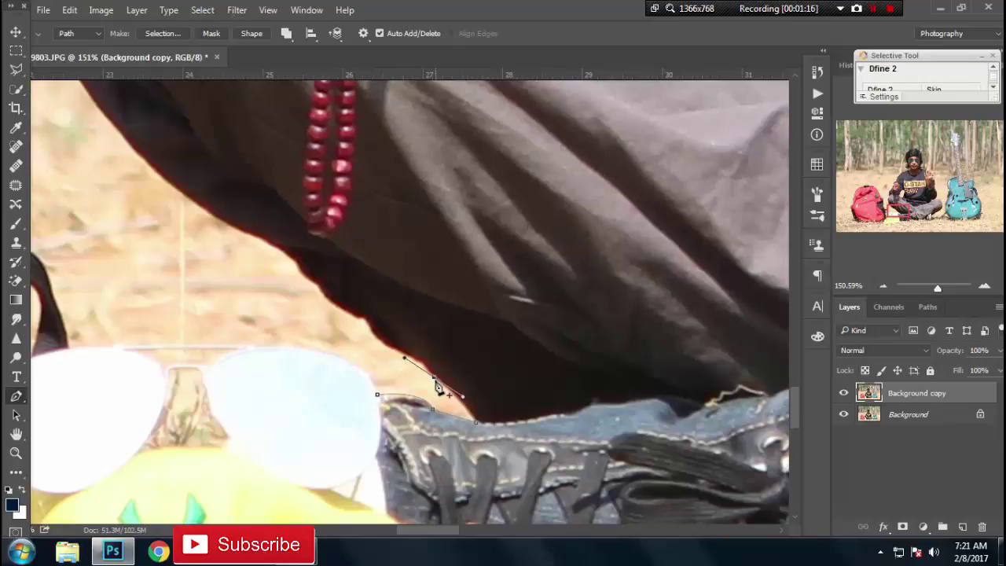
mouse_move(401, 368)
mouse_down()
mouse_move(405, 358)
mouse_move(360, 330)
mouse_up()
alt+click(379, 341)
Continue the path with anchors up the trouser leg outline, then fit the photo on screen.
click(365, 317)
drag(322, 287, 313, 271)
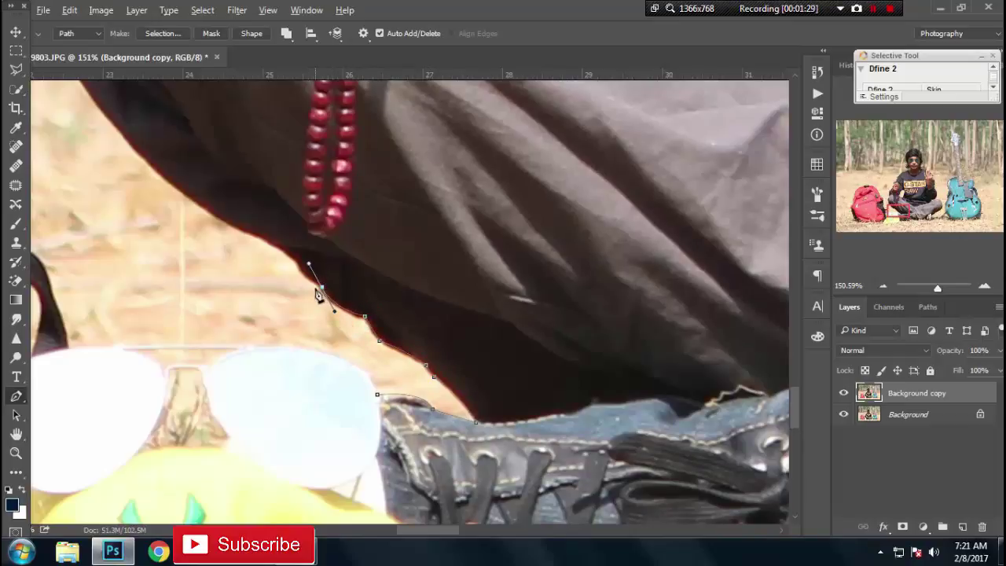
alt+click(322, 288)
click(302, 269)
drag(266, 241, 239, 233)
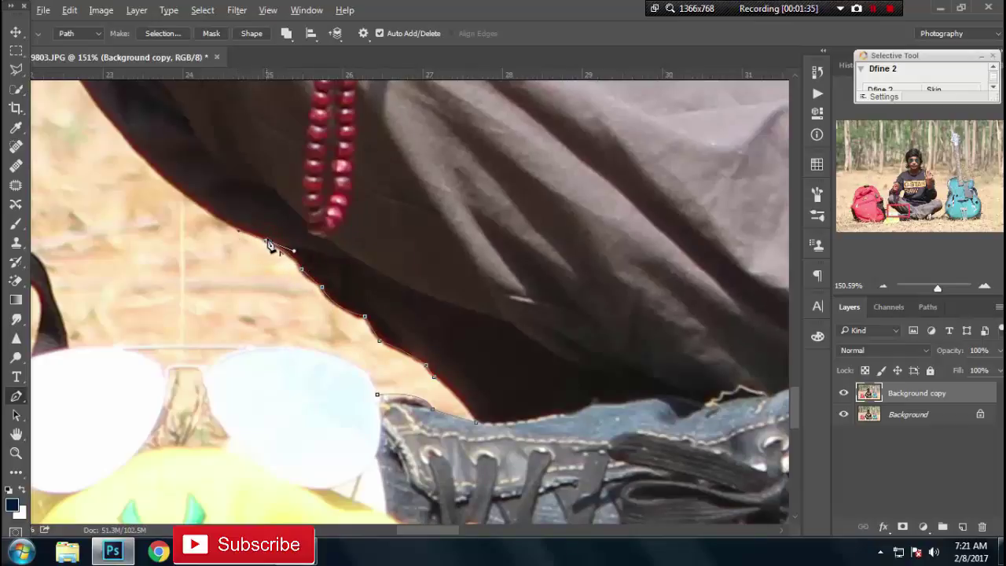
key(ctrl+0)
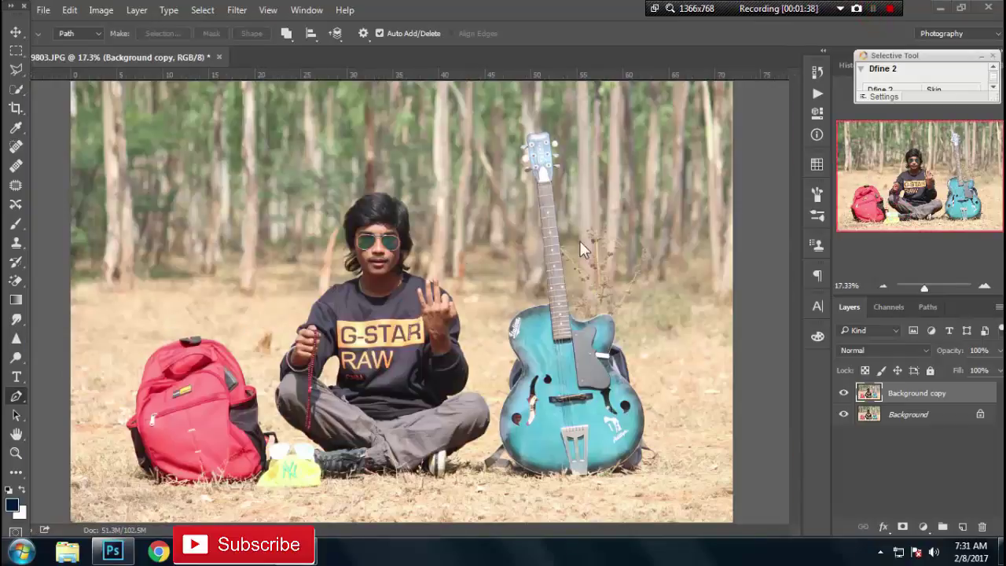
Check the Close Path history step and turn the closed path into a selection.
click(818, 71)
click(708, 197)
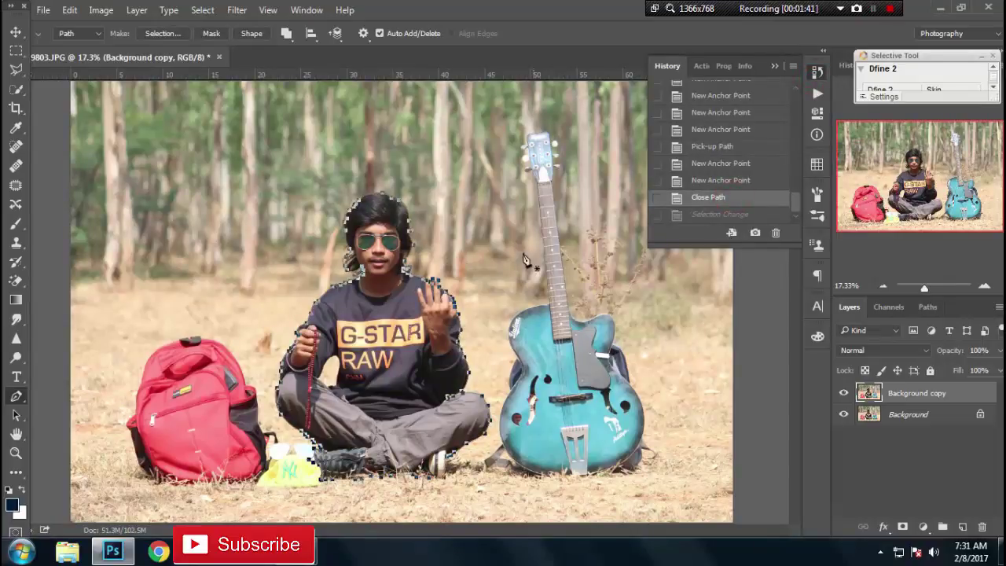
click(818, 72)
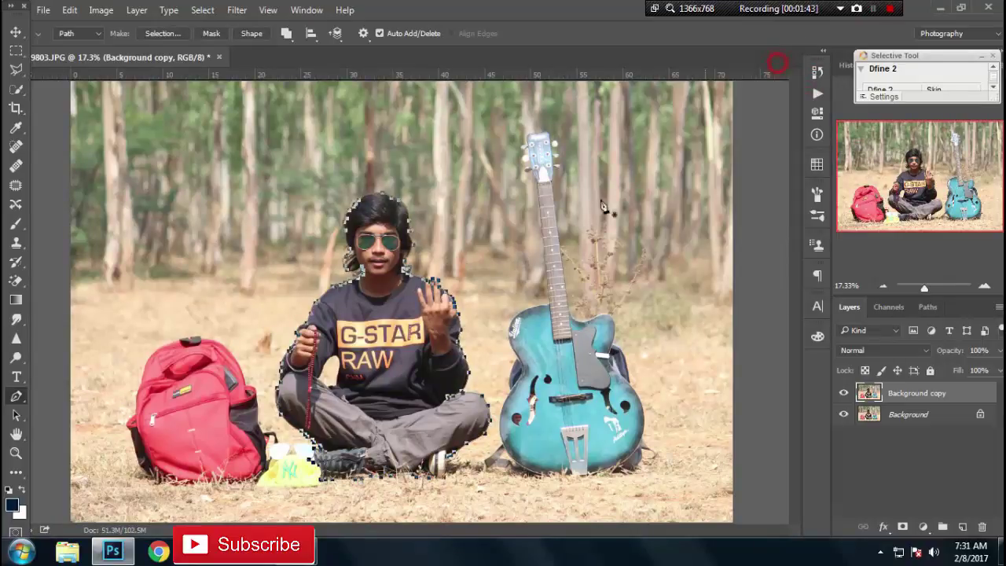
click(177, 36)
click(588, 153)
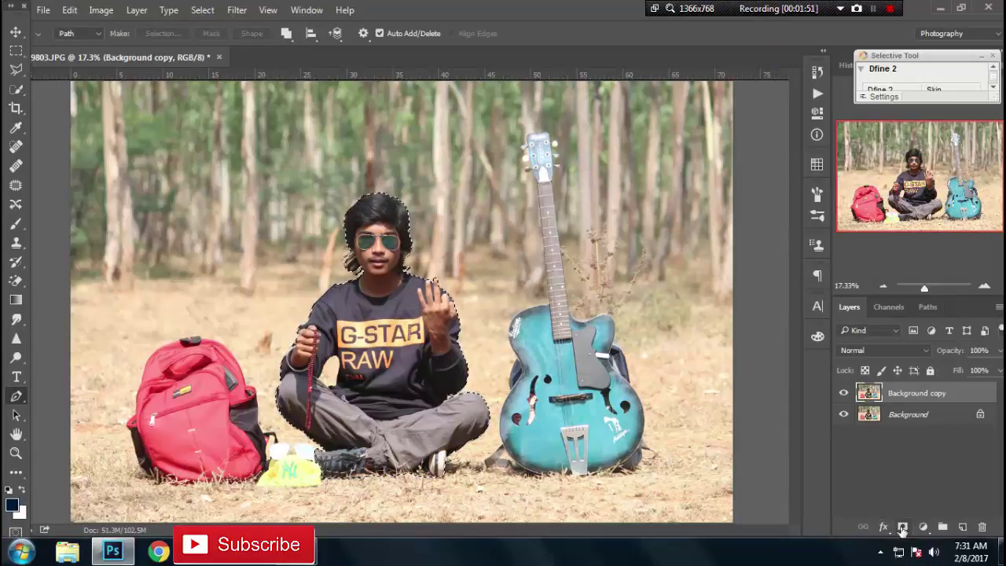
Mask Background copy to the selected man and hide the original Background layer.
click(903, 527)
click(845, 415)
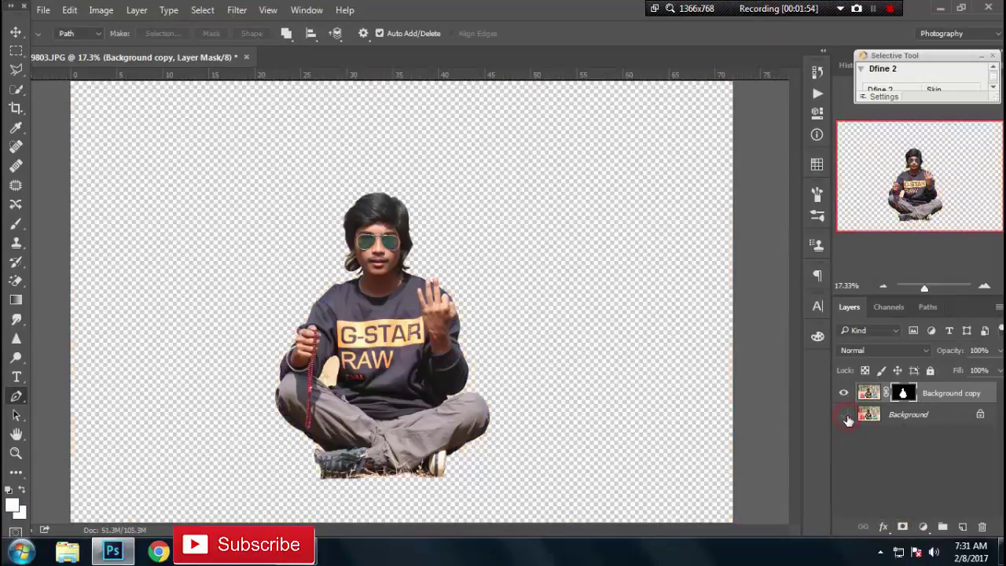
click(845, 415)
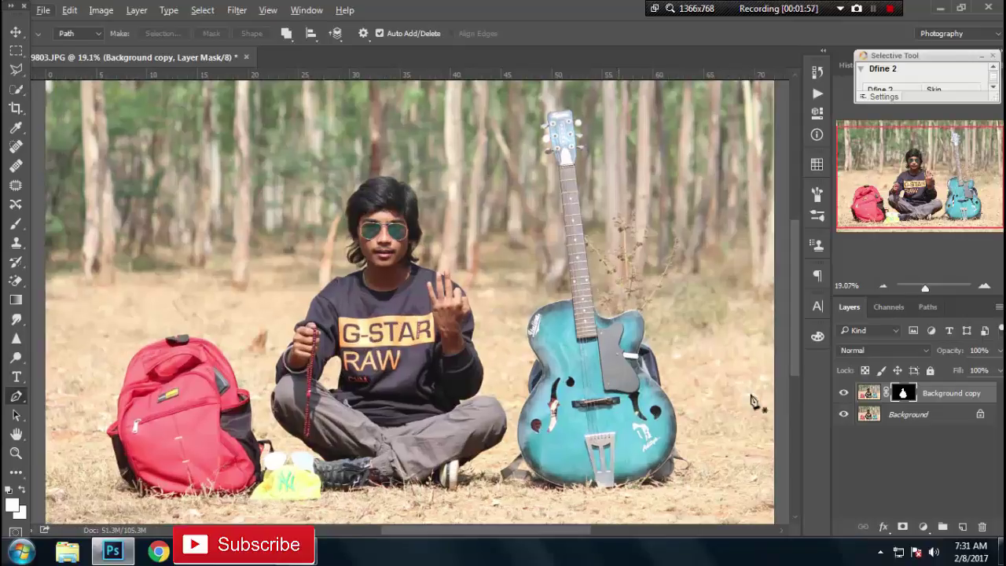
scroll(754, 403, up, 1)
click(845, 415)
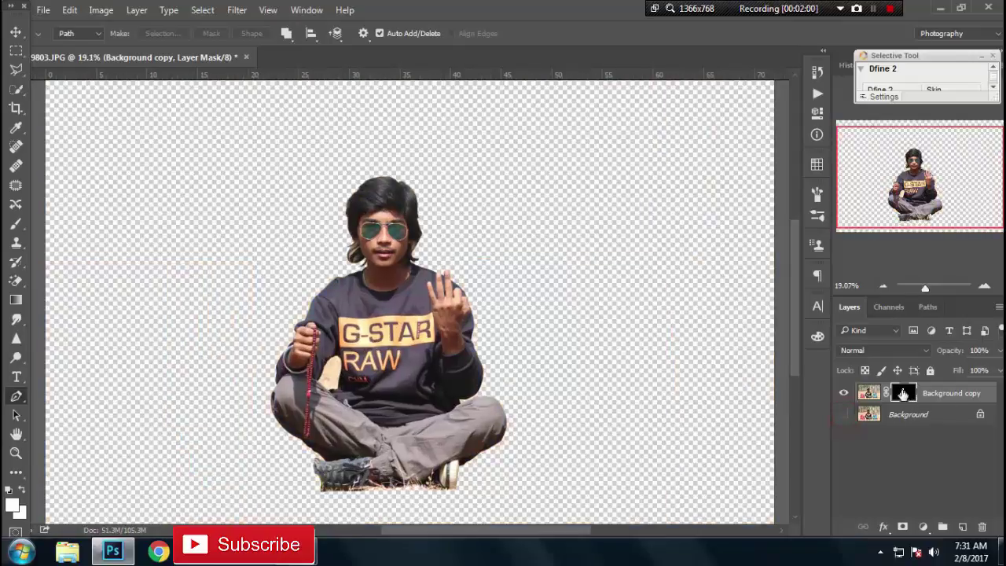
right_click(903, 393)
Refine the mask with a size-52 Refine Radius brush over the hair edges and apply it.
click(902, 360)
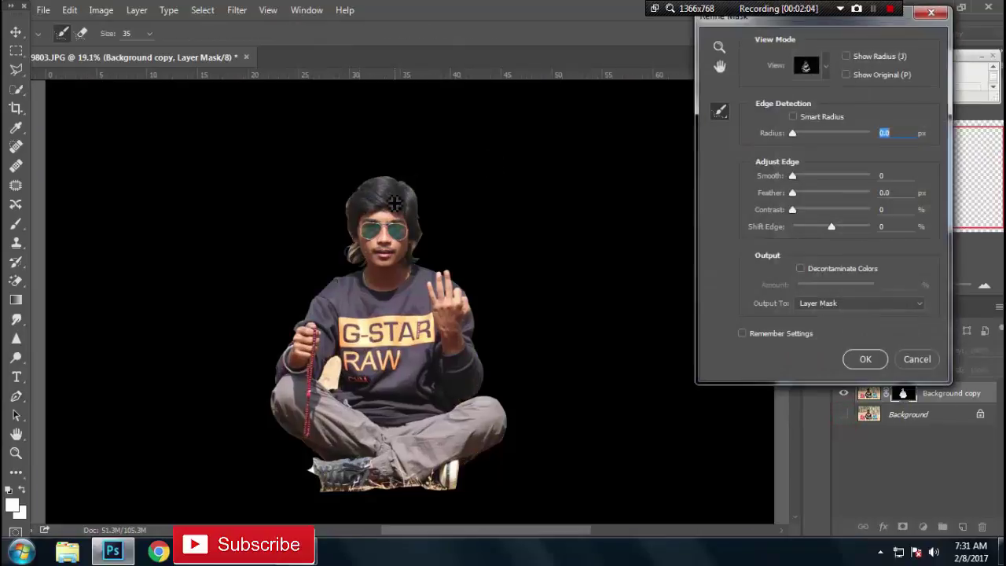
click(149, 33)
drag(150, 54, 161, 55)
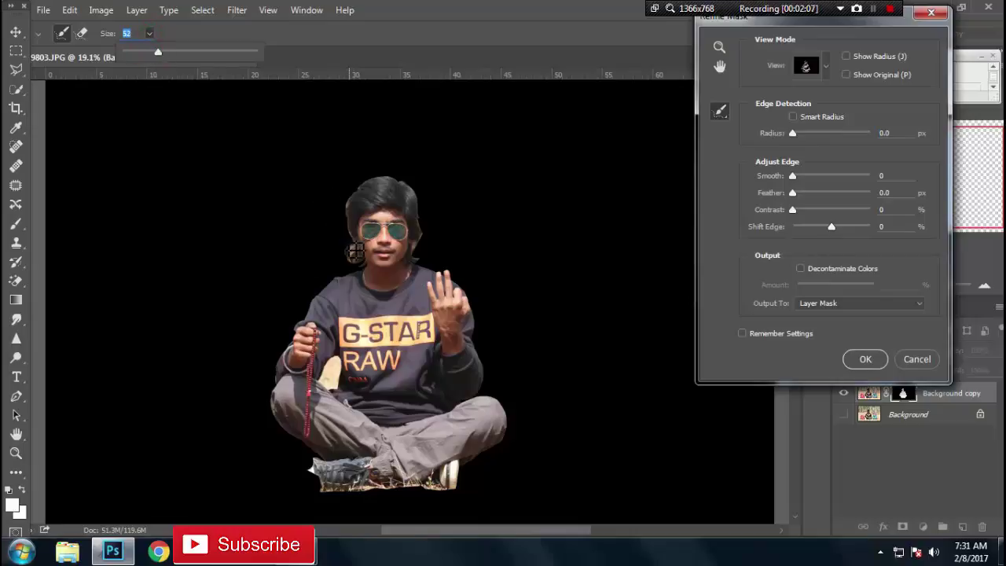
mouse_move(355, 237)
mouse_down()
mouse_move(353, 212)
mouse_move(377, 176)
mouse_move(424, 195)
mouse_move(436, 234)
mouse_move(404, 274)
mouse_move(351, 248)
mouse_up()
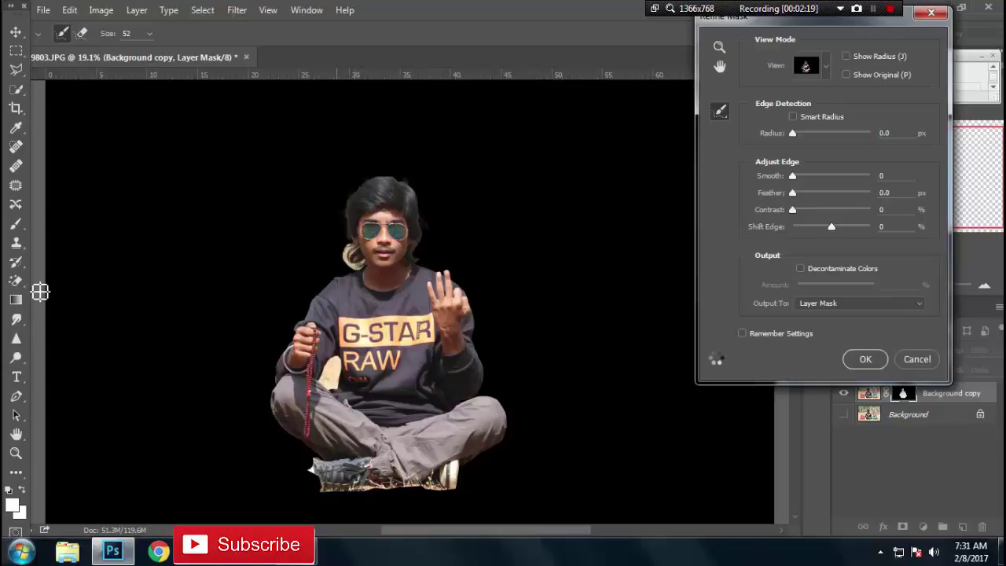
click(863, 360)
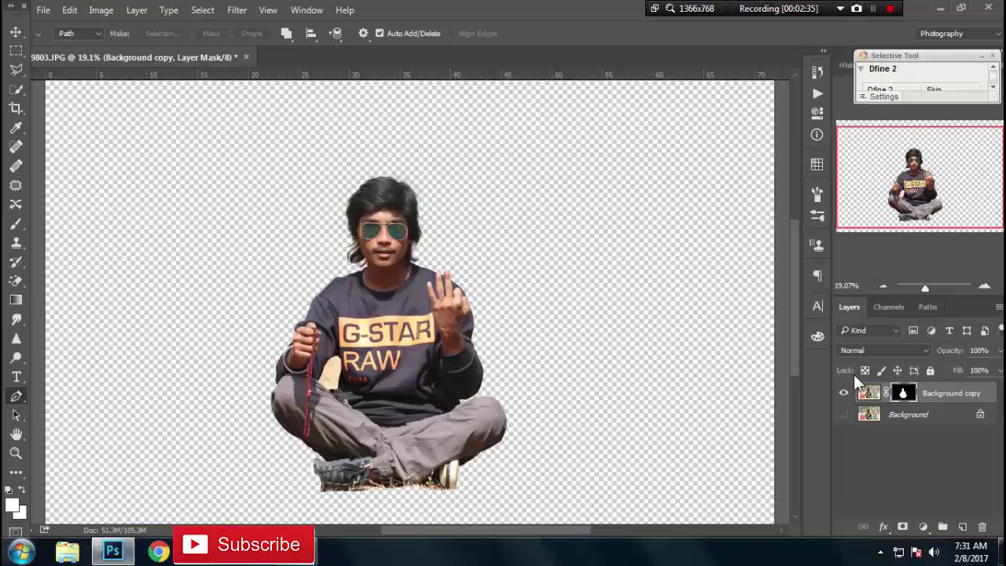
Show the forest Background again and give it a slight Gaussian Blur of about 4.7 pixels.
click(844, 414)
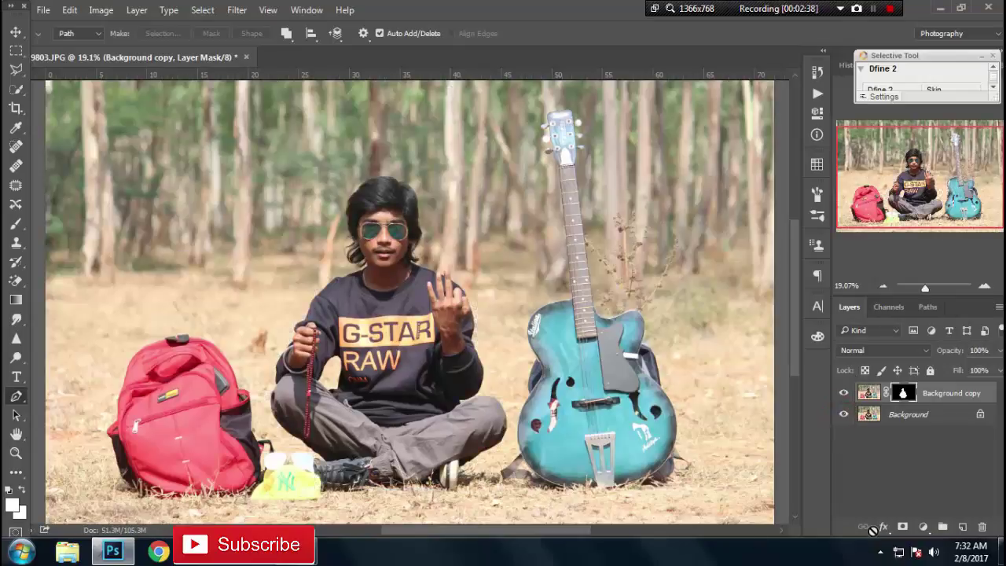
click(871, 422)
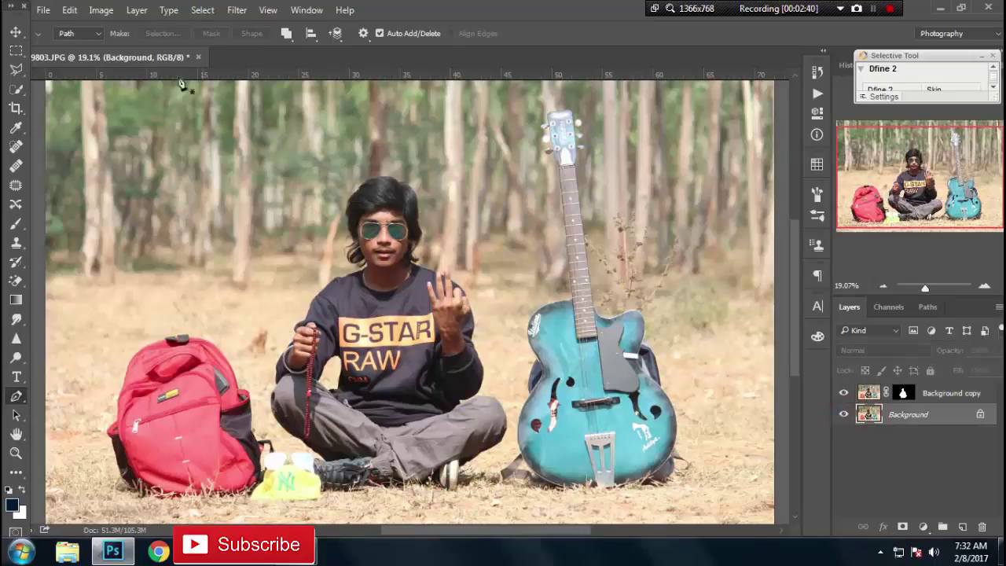
click(203, 10)
mouse_move(324, 173)
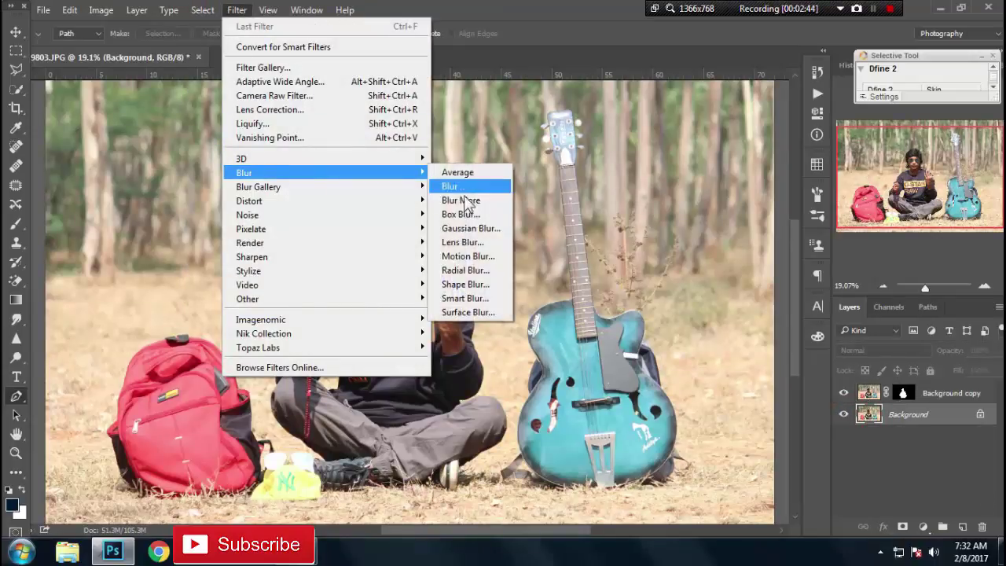
click(456, 228)
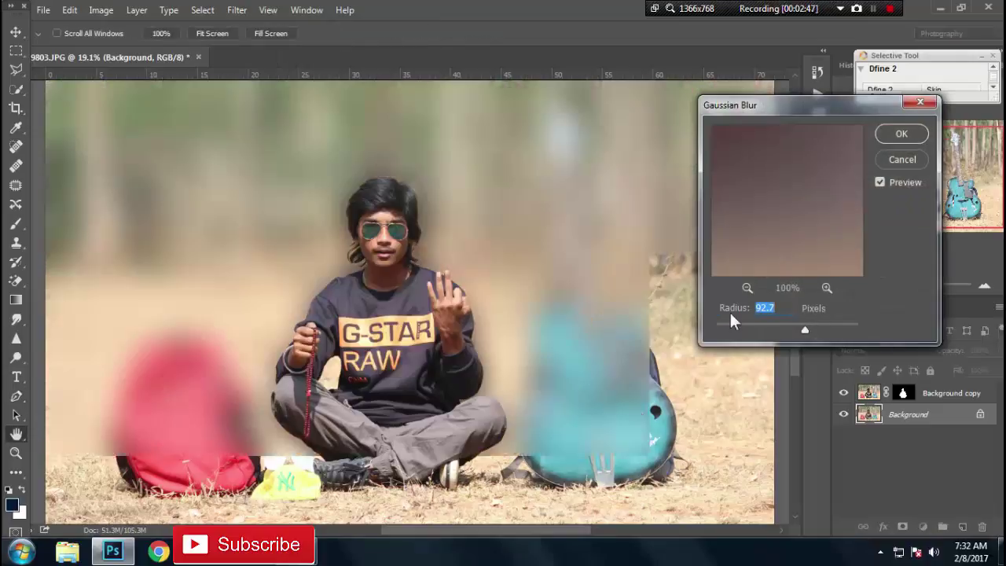
mouse_move(731, 323)
mouse_down()
mouse_move(776, 328)
mouse_move(727, 329)
mouse_move(752, 331)
mouse_move(731, 332)
mouse_move(744, 334)
mouse_up()
click(897, 143)
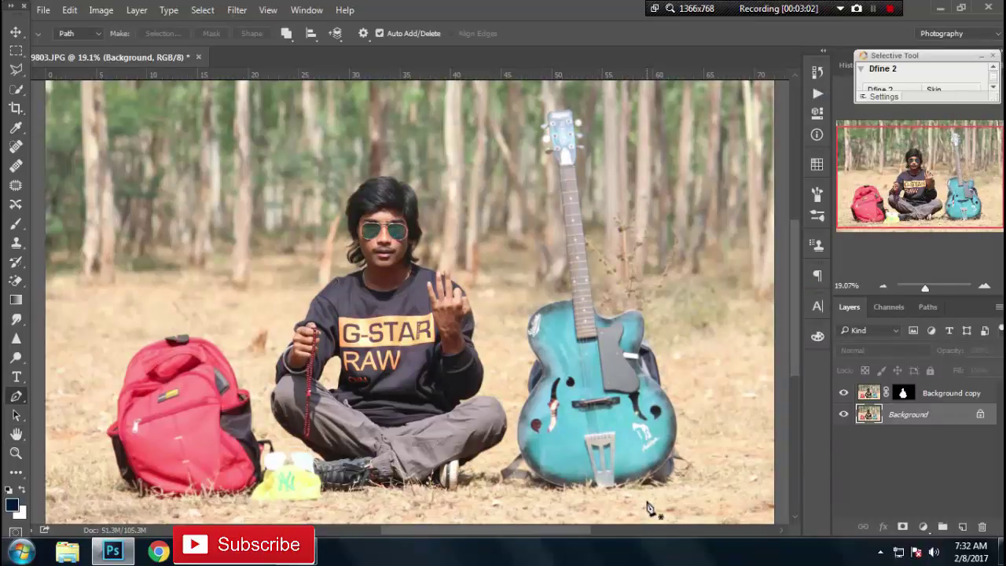
Crop a strip of grass off the bottom of the photo, just below the seated boy.
click(935, 394)
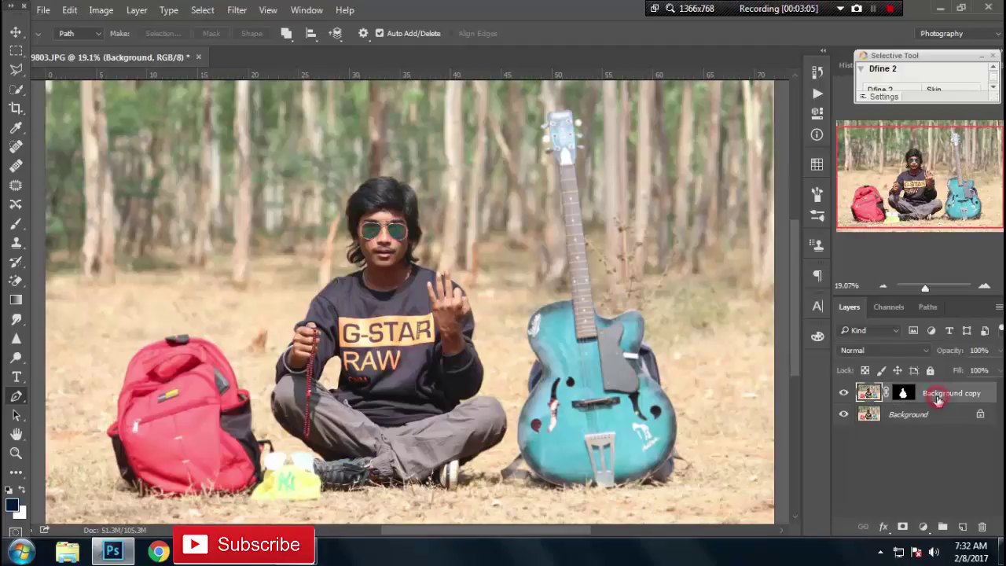
click(946, 431)
click(16, 107)
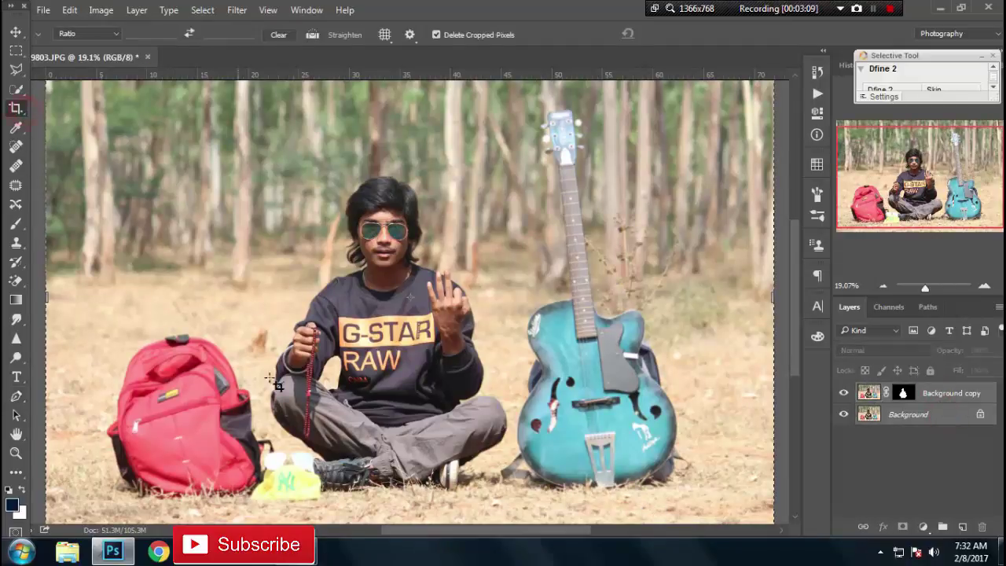
scroll(798, 358, down, 2)
drag(411, 502, 415, 459)
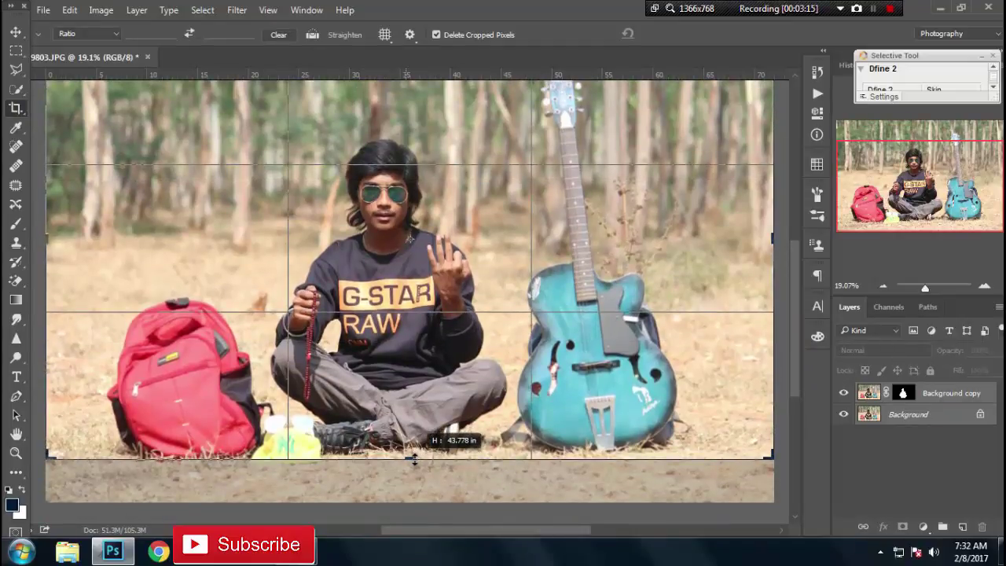
click(676, 34)
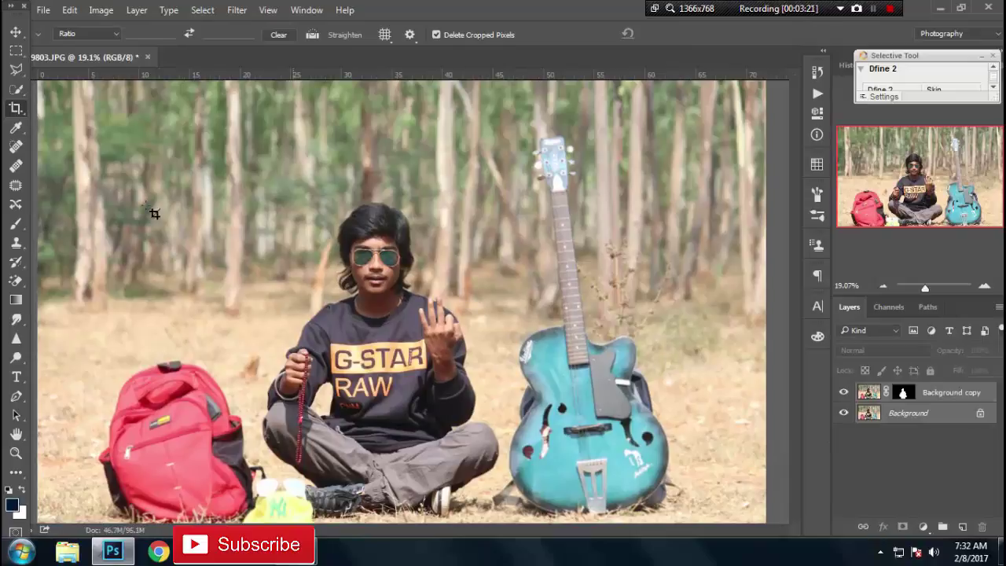
click(22, 37)
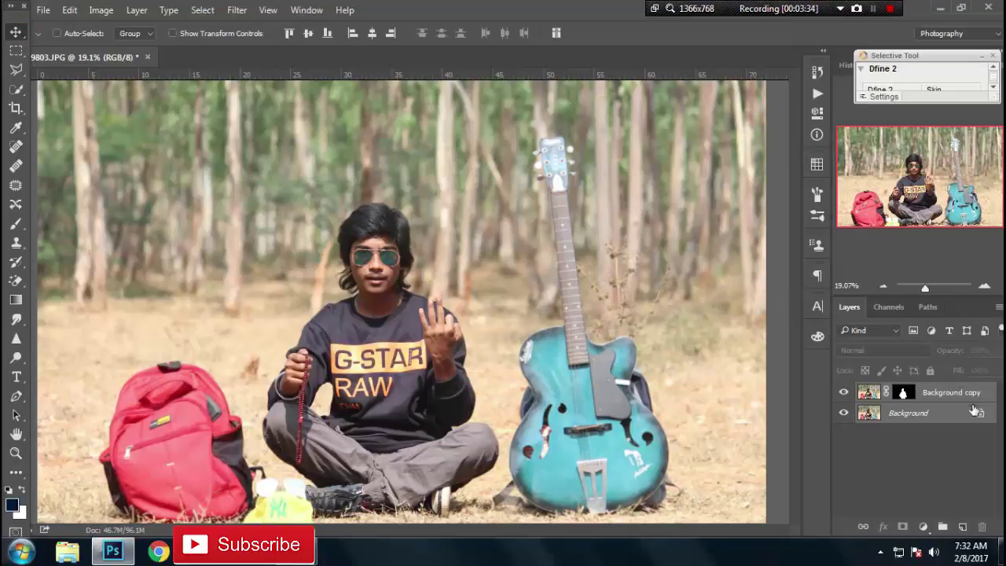
Load the Background copy mask as a selection to check the boy's outline, then deselect.
click(931, 422)
click(879, 395)
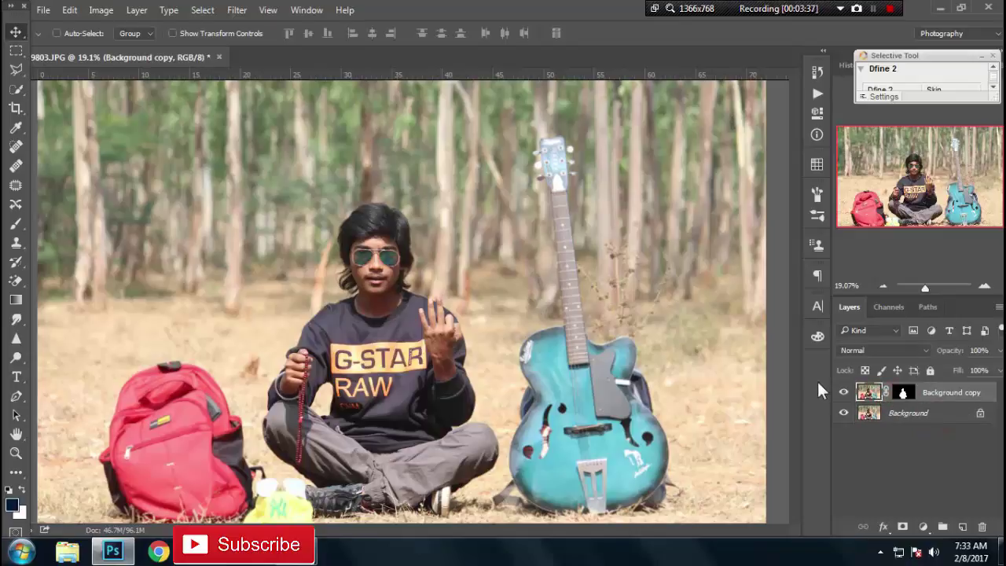
click(903, 393)
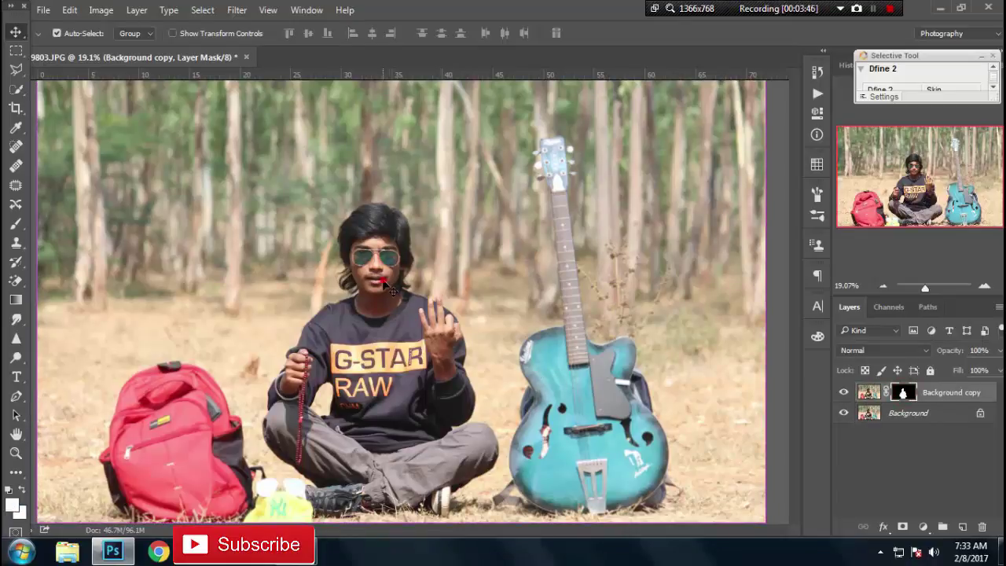
ctrl+click(902, 393)
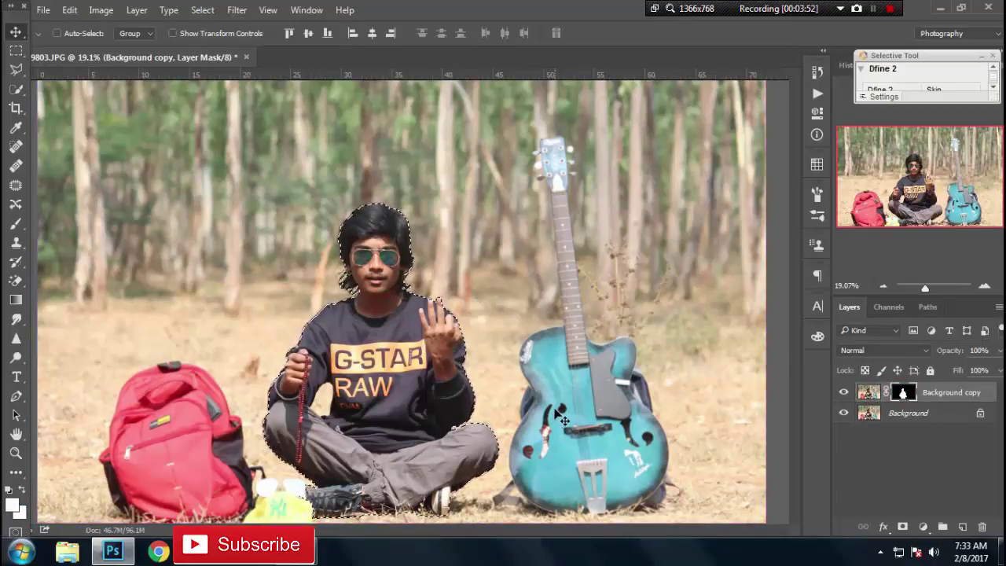
key(ctrl+d)
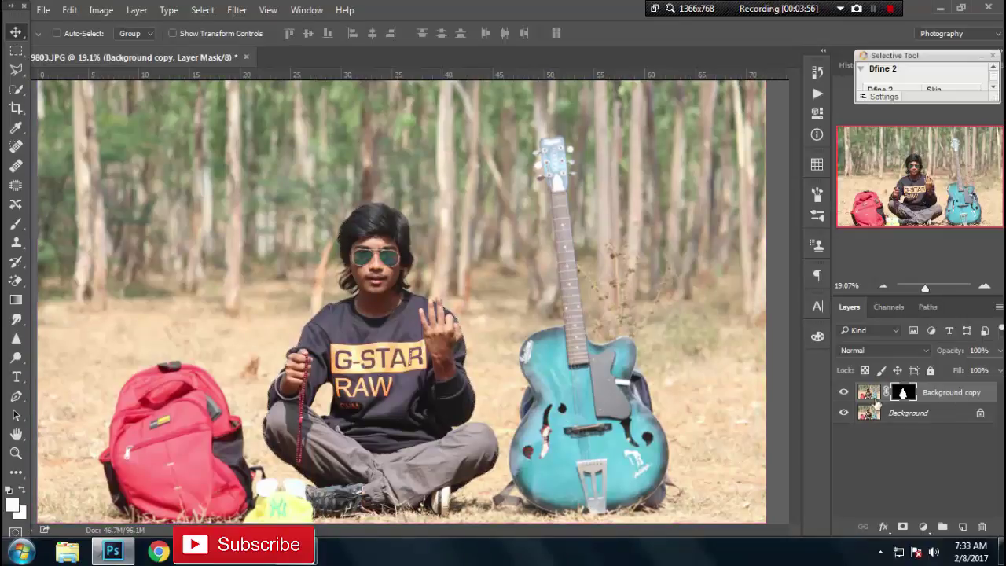
Return to the Background copy image and zoom in to inspect the cut-out.
click(876, 399)
scroll(365, 263, up, 2)
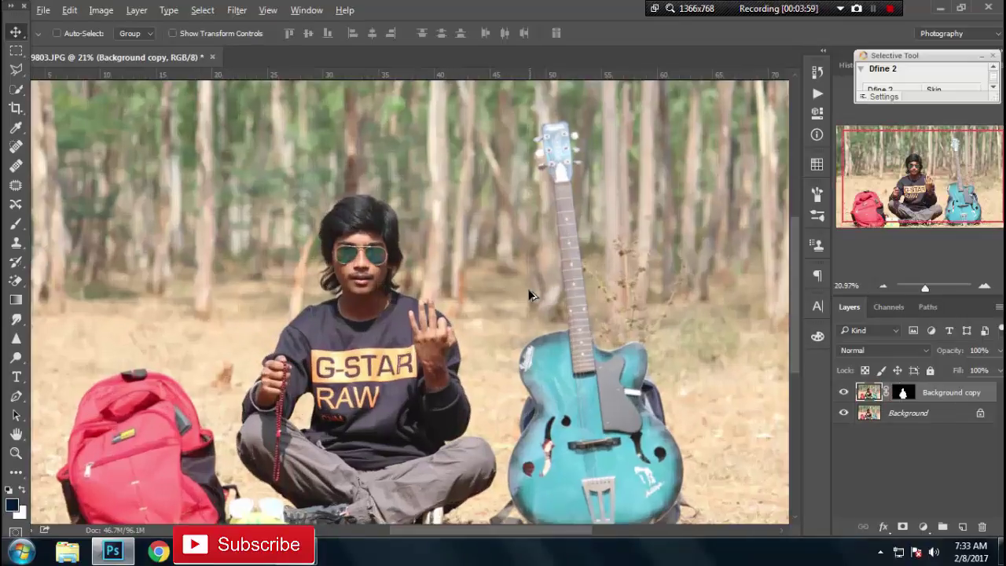
scroll(362, 260, up, 2)
scroll(338, 247, up, 2)
scroll(336, 247, up, 2)
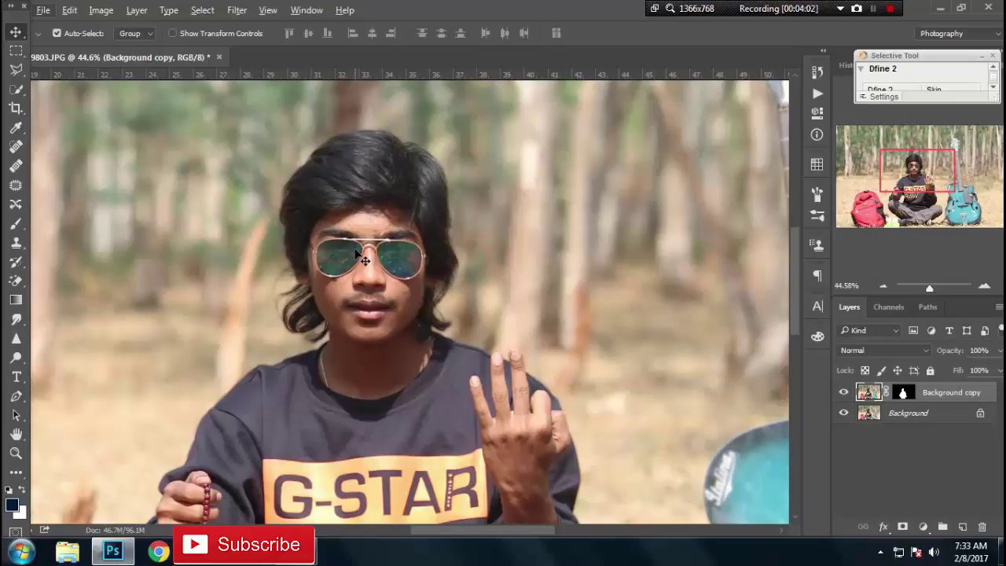
scroll(357, 254, down, 5)
click(234, 10)
mouse_move(260, 319)
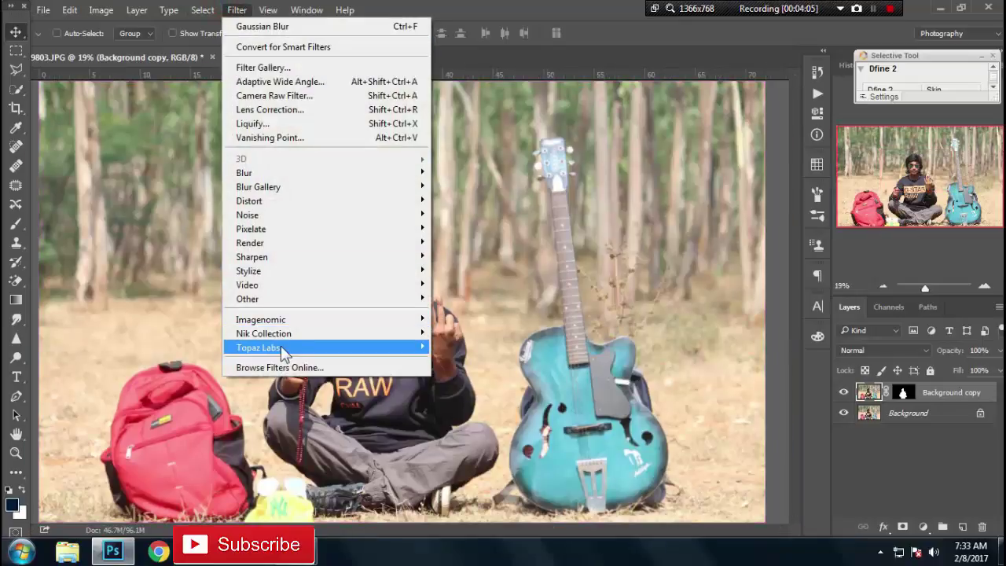
Apply Imagenomic Portraiture after shifting the skin-tone mask sample darker.
click(465, 333)
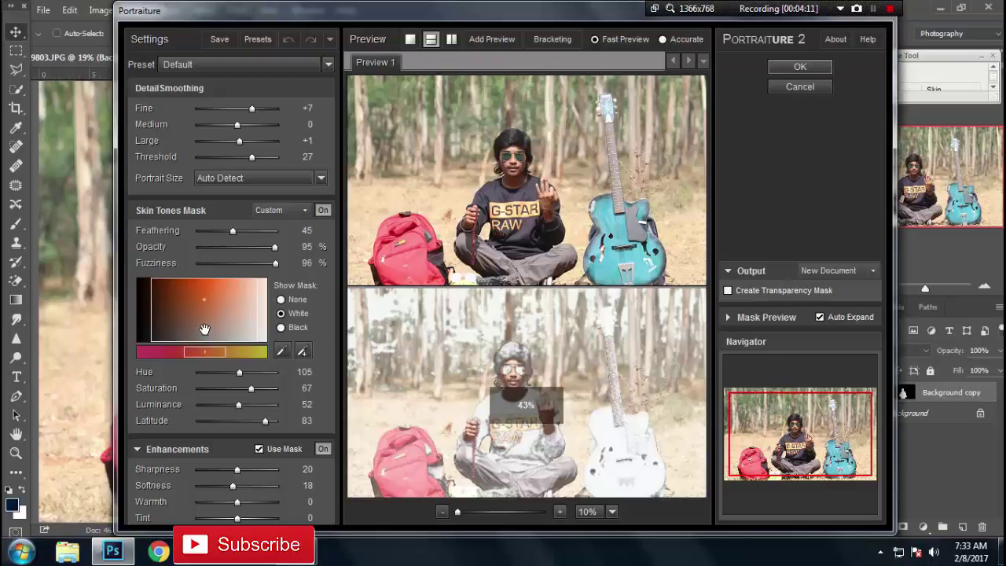
click(201, 294)
drag(201, 294, 174, 292)
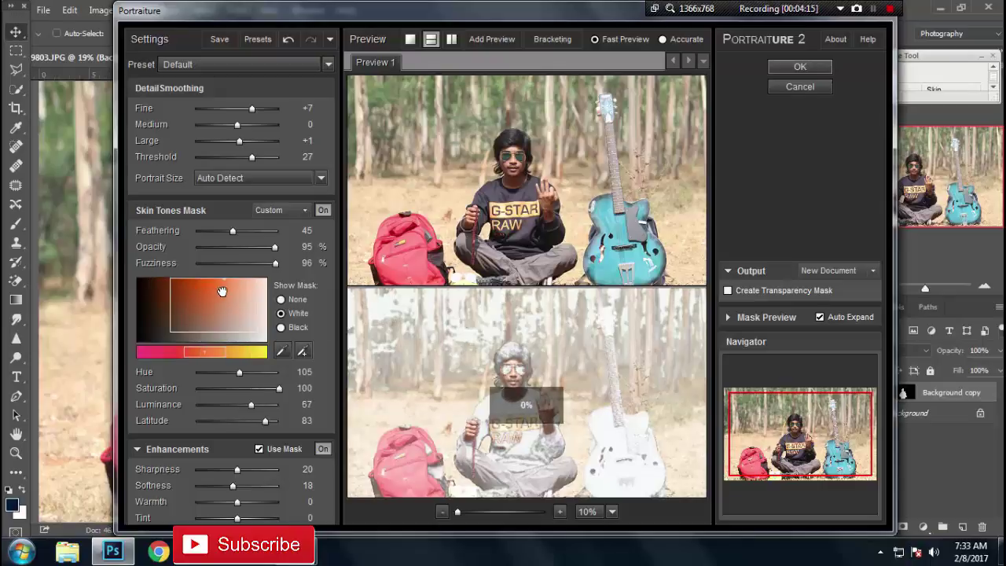
click(190, 296)
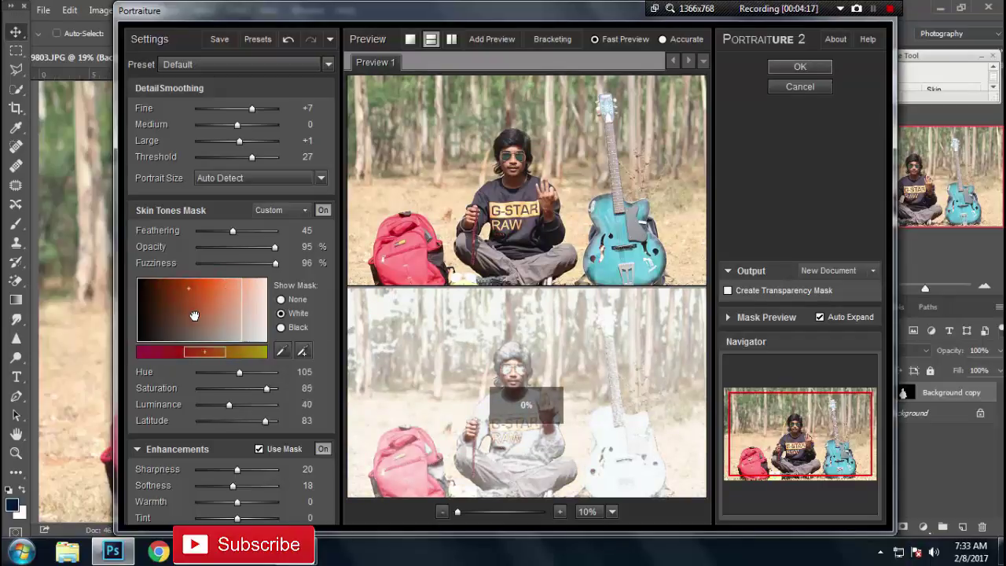
click(800, 67)
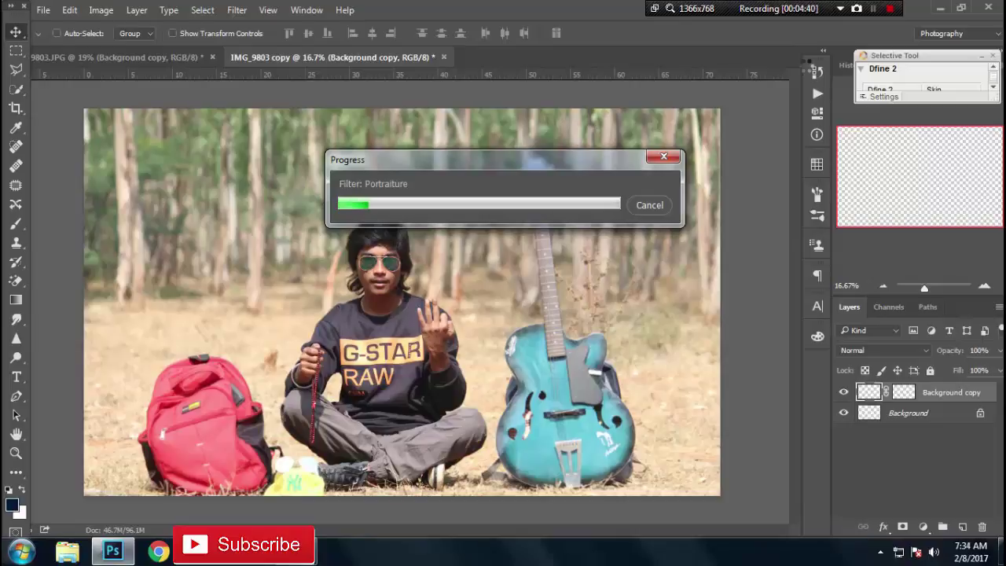
click(873, 8)
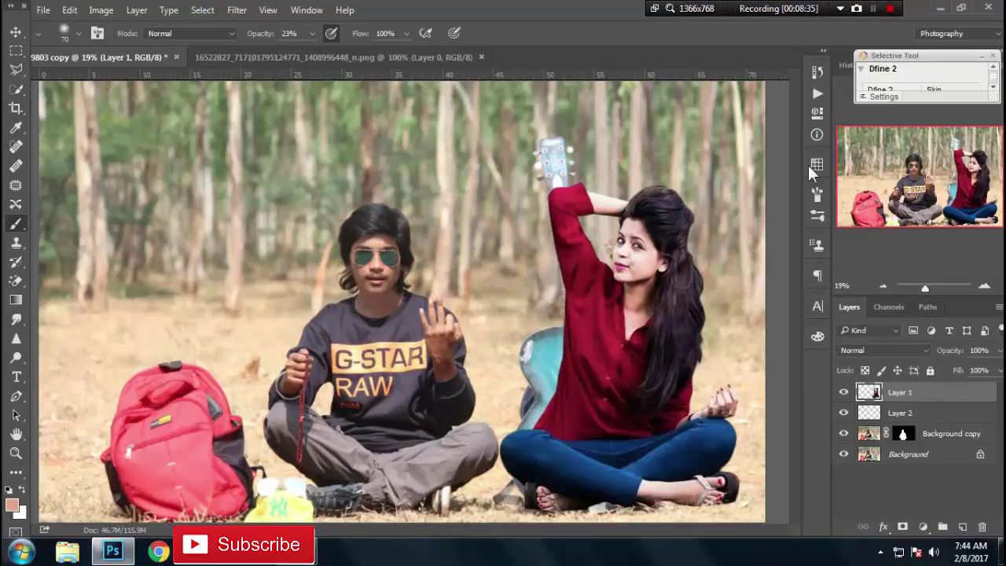
Free Transform the girl's Layer 1 to shift her slightly left and down.
key(v)
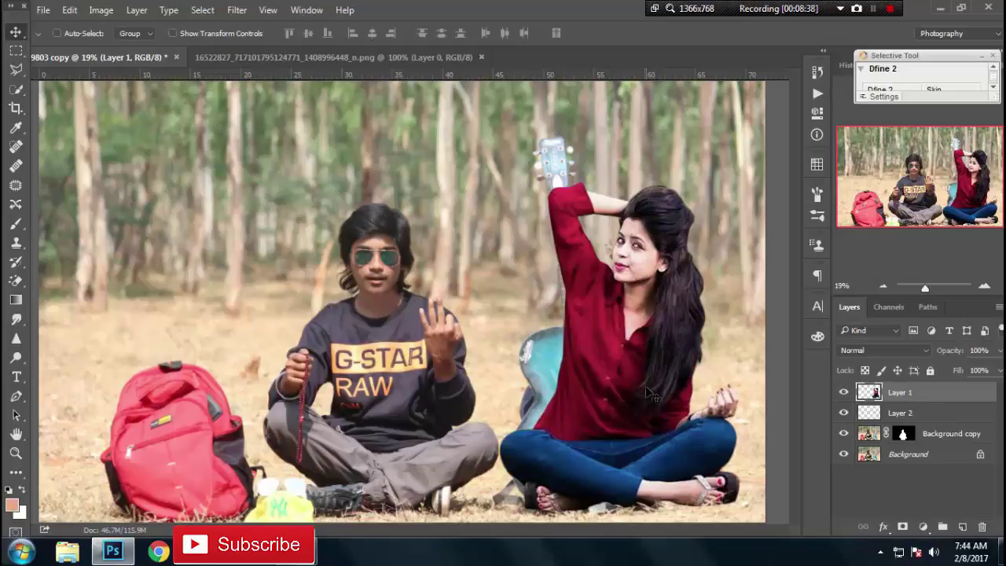
key(ctrl+t)
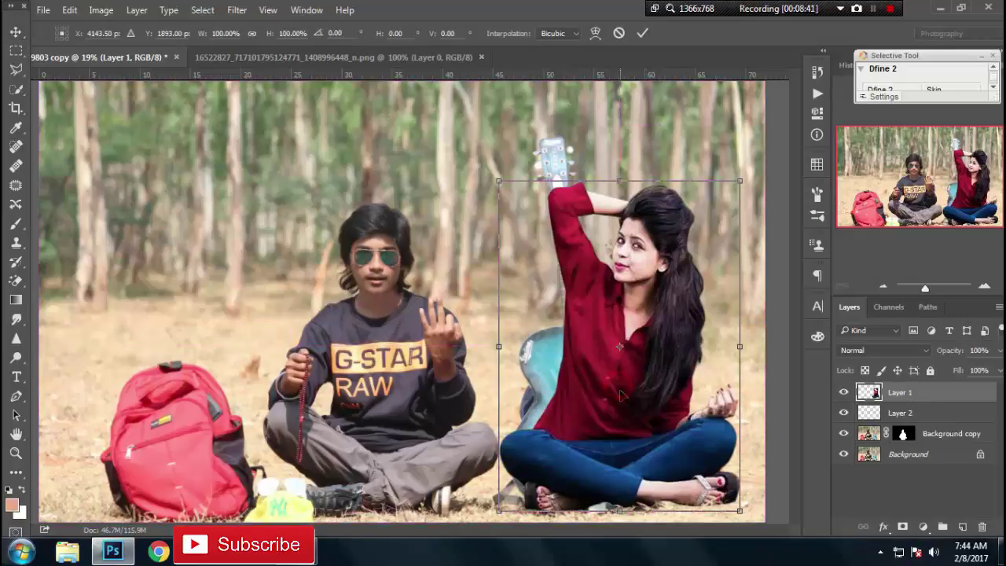
drag(621, 396, 640, 329)
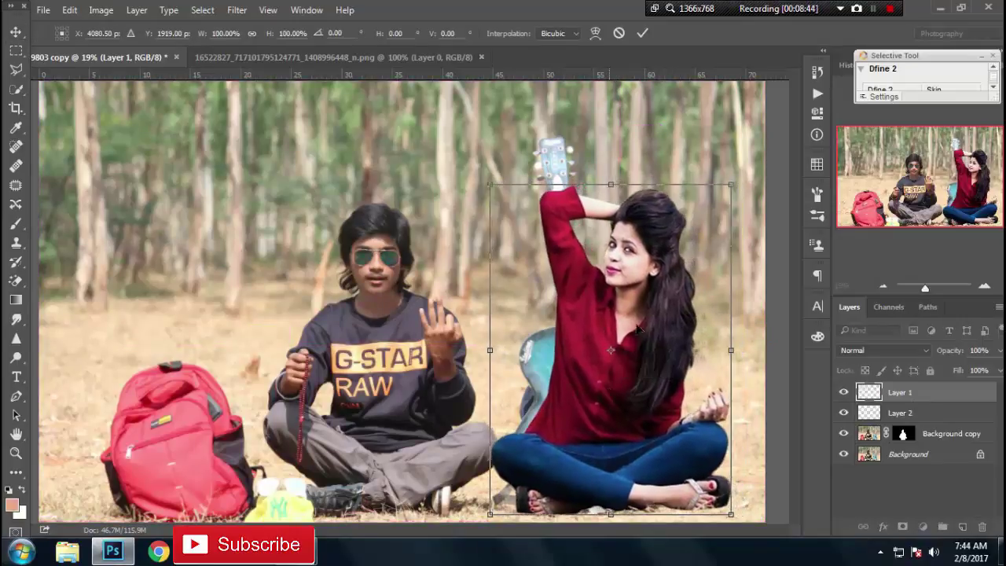
click(642, 33)
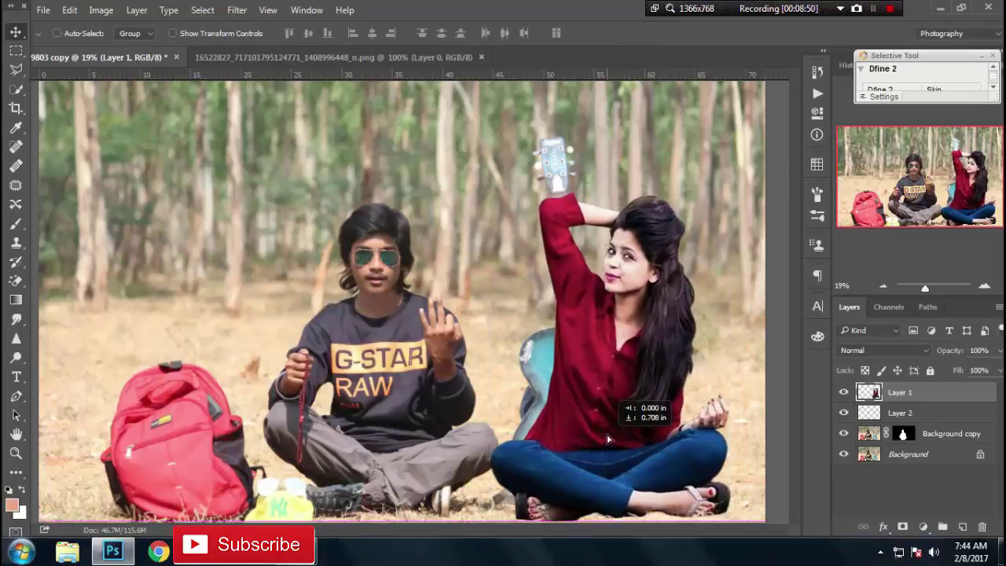
drag(607, 441, 607, 434)
Rotate the girl about 0.8° clockwise and commit the transform.
key(ctrl+t)
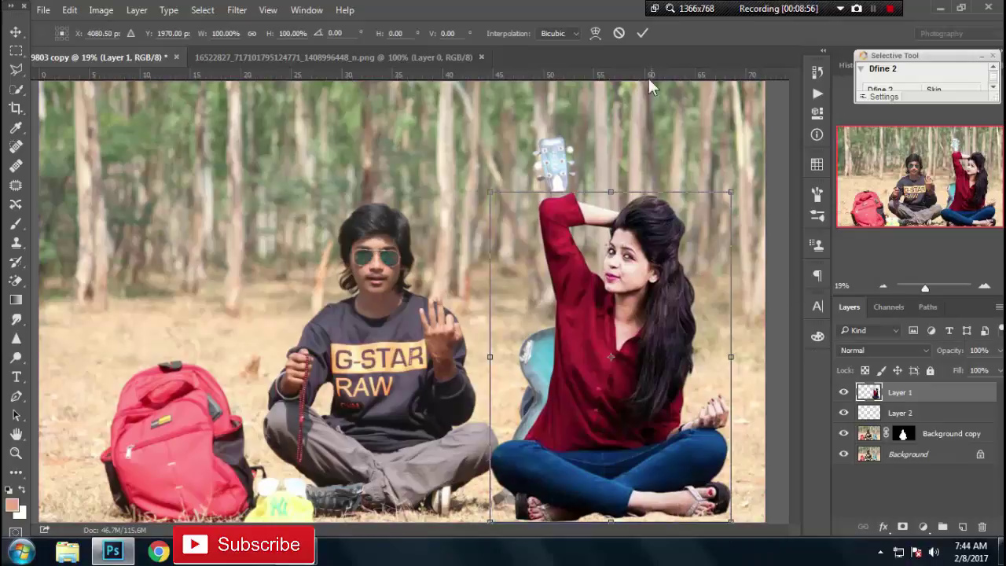
drag(602, 153, 603, 157)
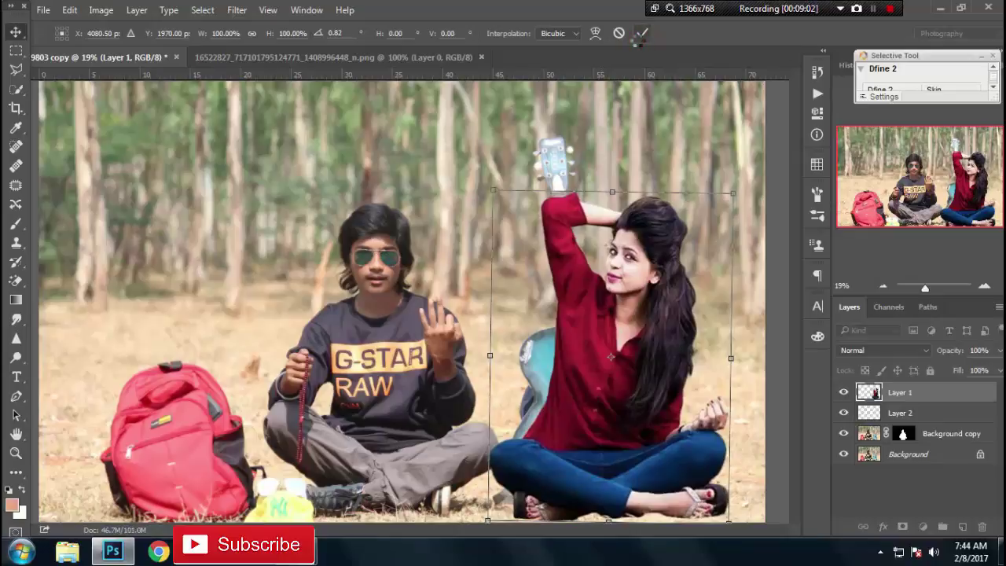
click(642, 33)
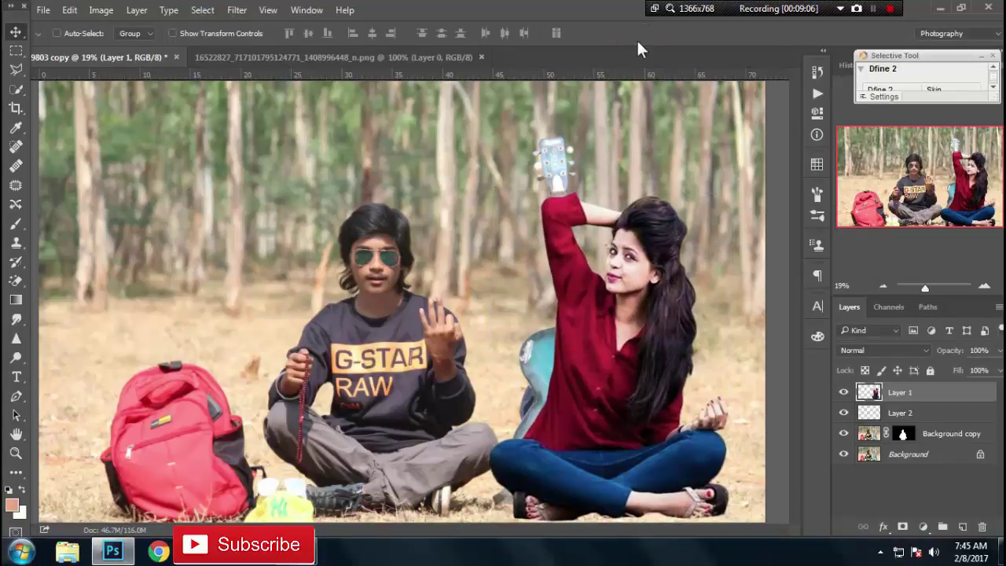
click(415, 56)
Apply Color Efex Pro 4 Detail Extractor (Detail 3%, Contrast 19%, Saturation 26%) to the composite.
click(130, 57)
click(873, 9)
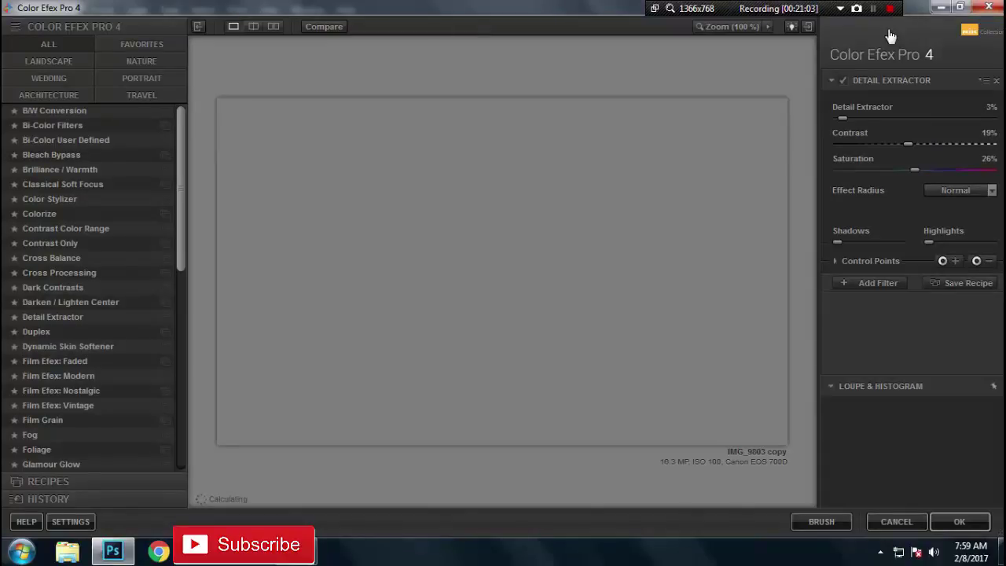
click(874, 9)
click(874, 8)
click(873, 9)
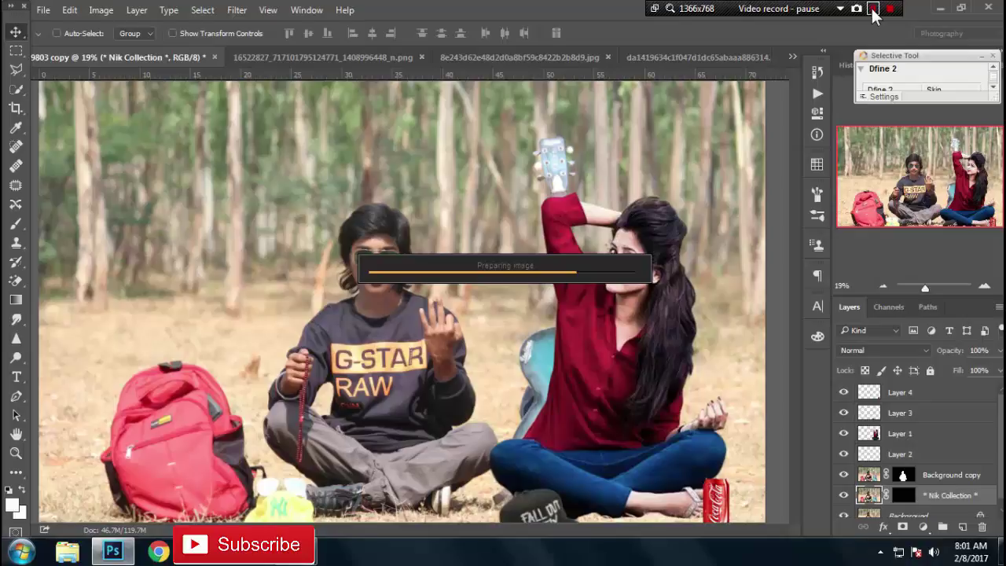
Rasterize the Background copy layer, applying its mask.
click(873, 9)
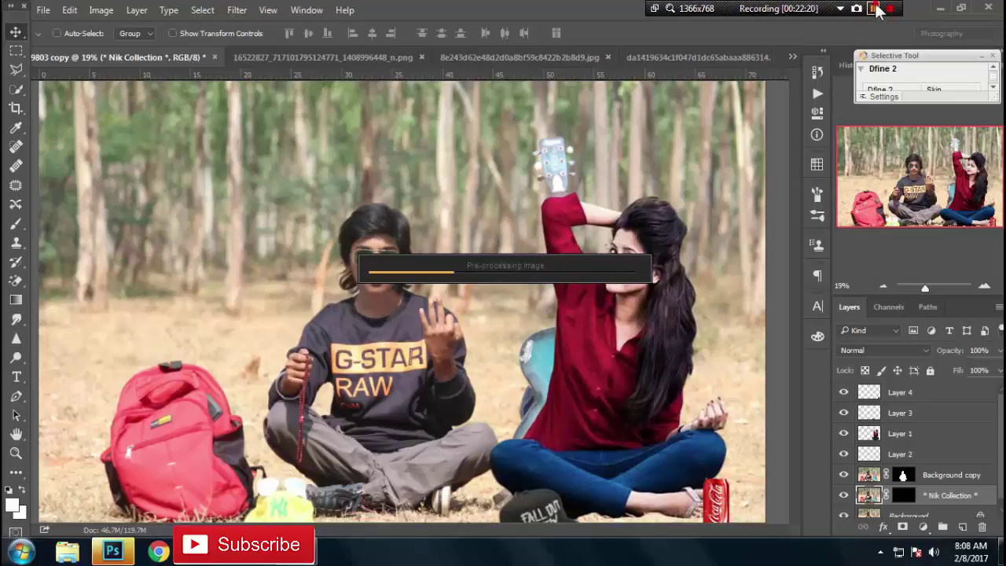
click(872, 9)
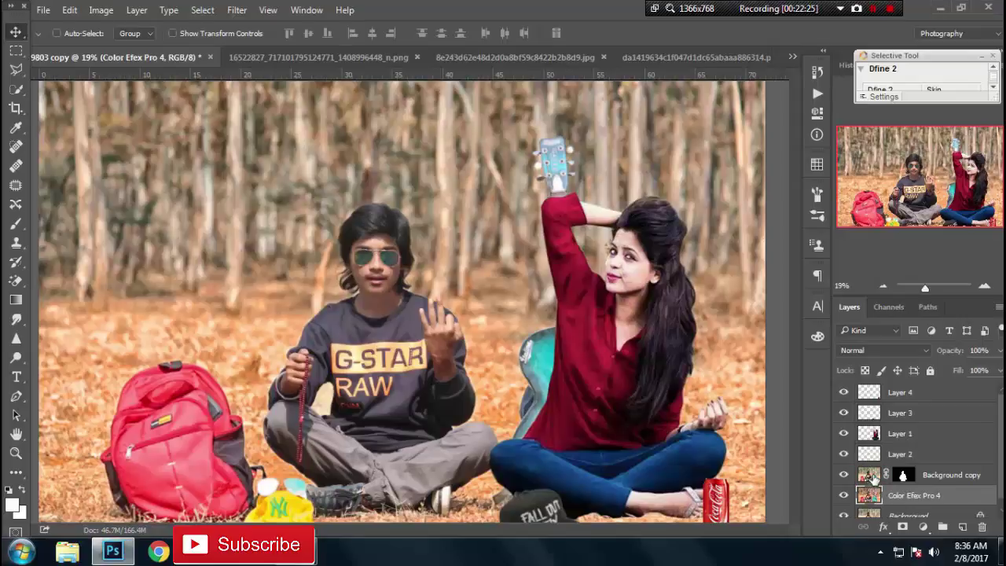
click(873, 478)
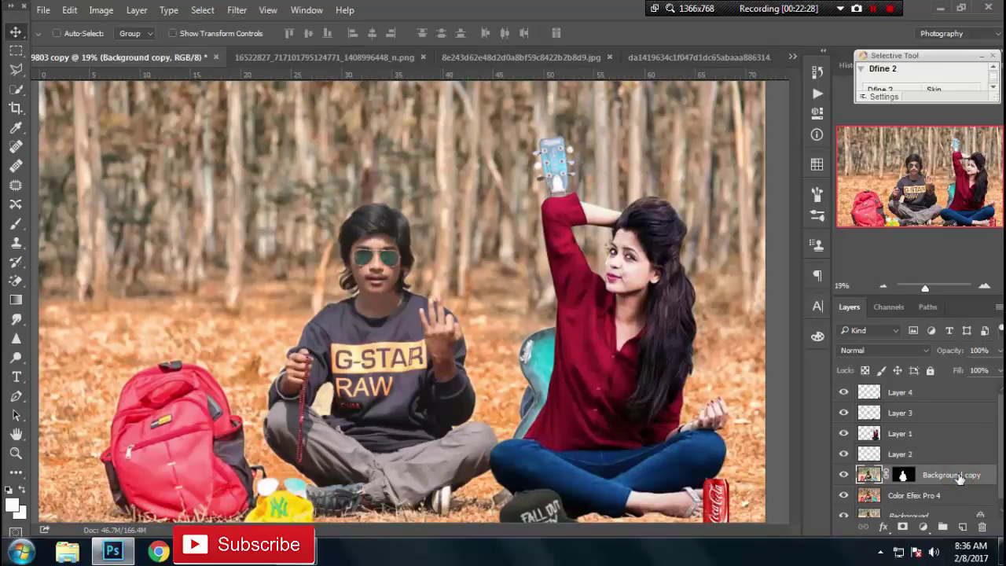
right_click(959, 477)
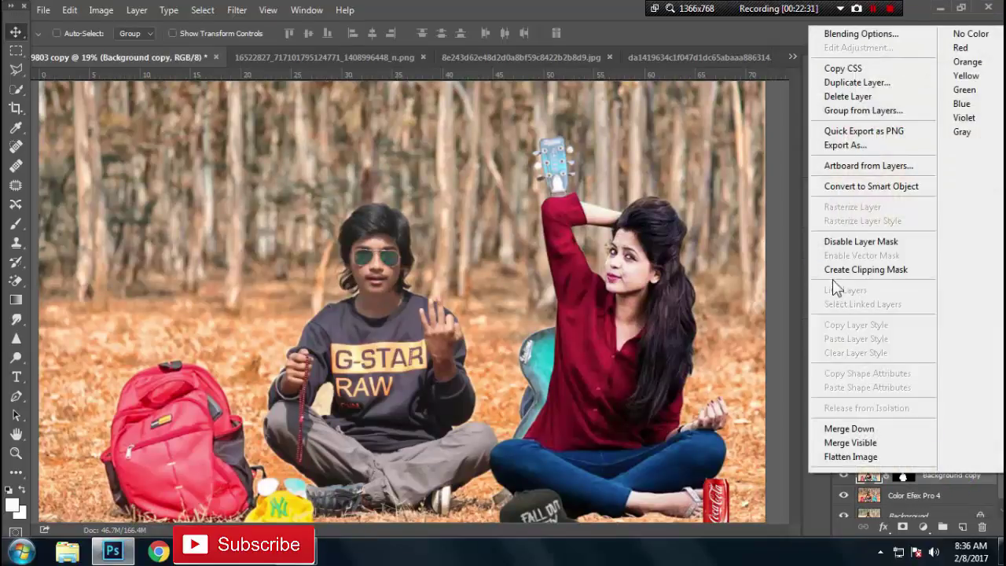
click(844, 192)
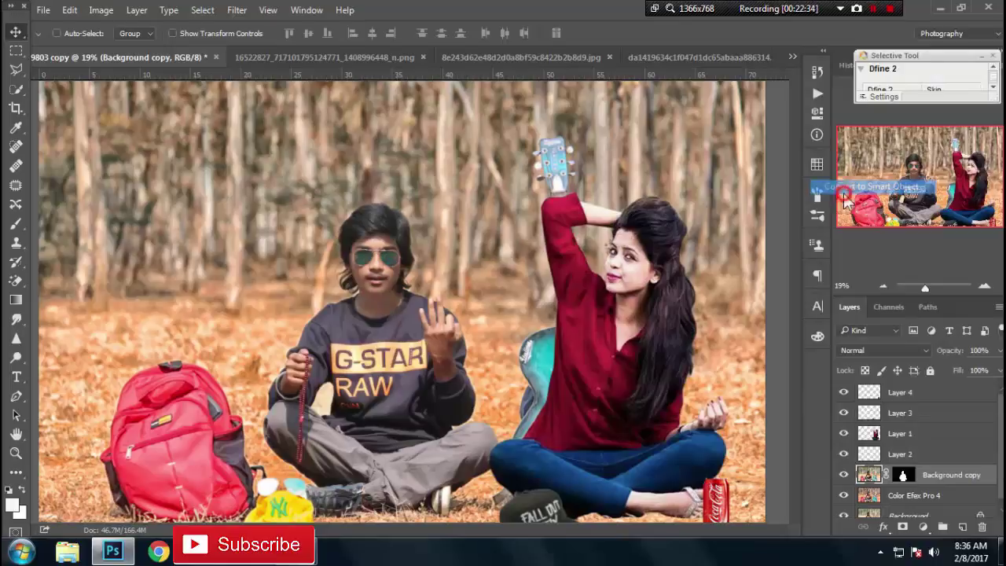
right_click(944, 476)
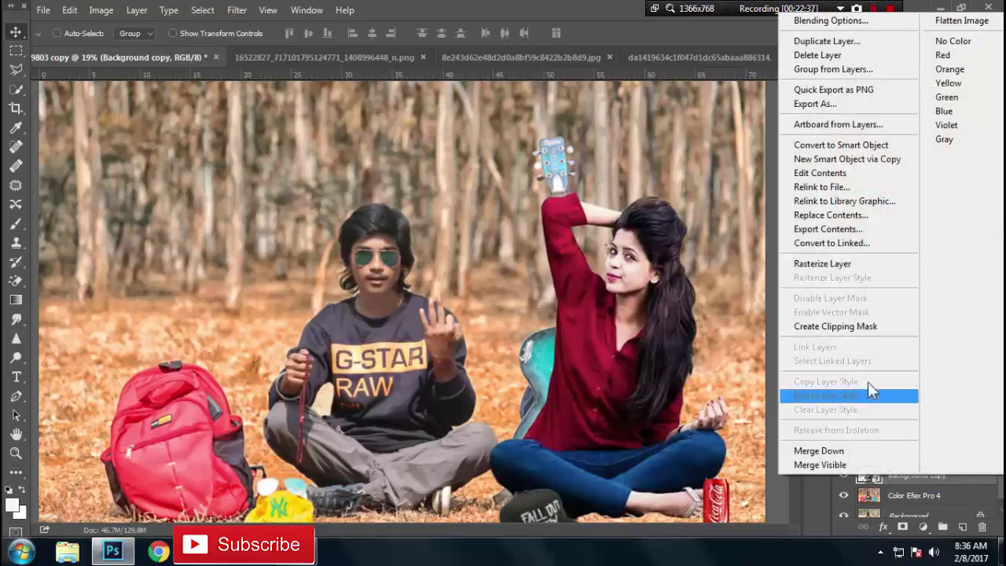
click(845, 265)
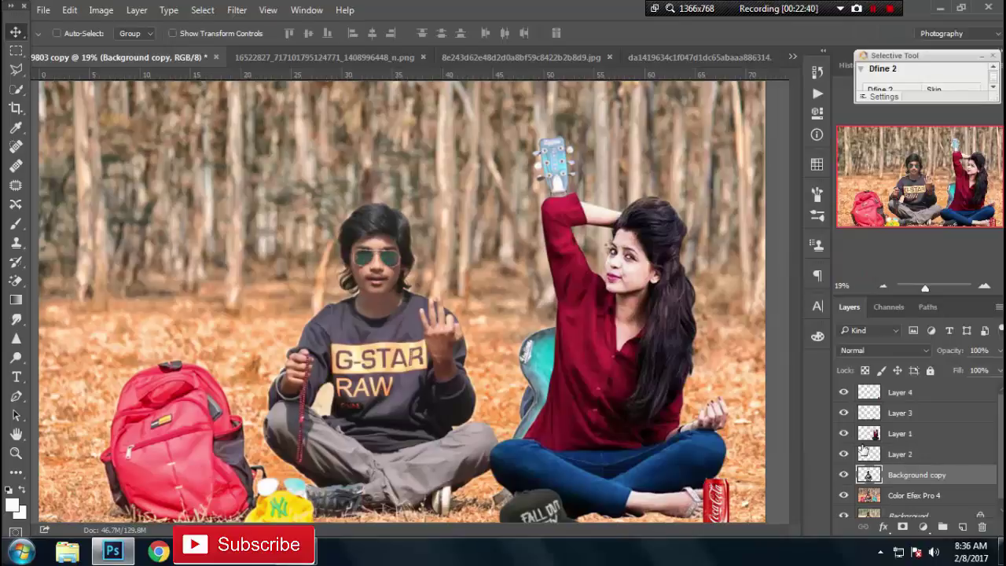
Duplicate Layer 1, the woman's cutout, into a Layer 1 copy.
ctrl+click(897, 395)
ctrl+click(901, 414)
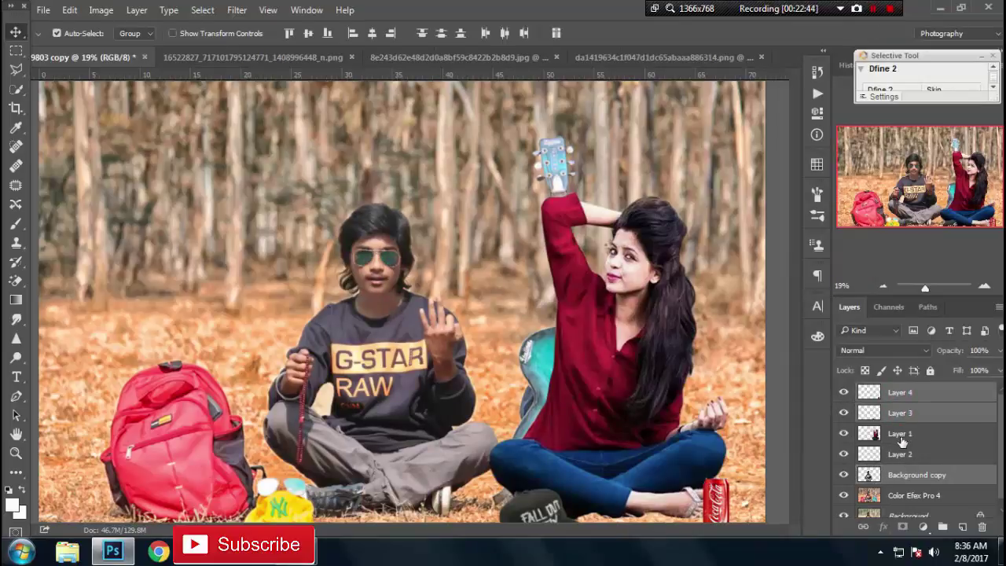
ctrl+click(902, 437)
right_click(903, 440)
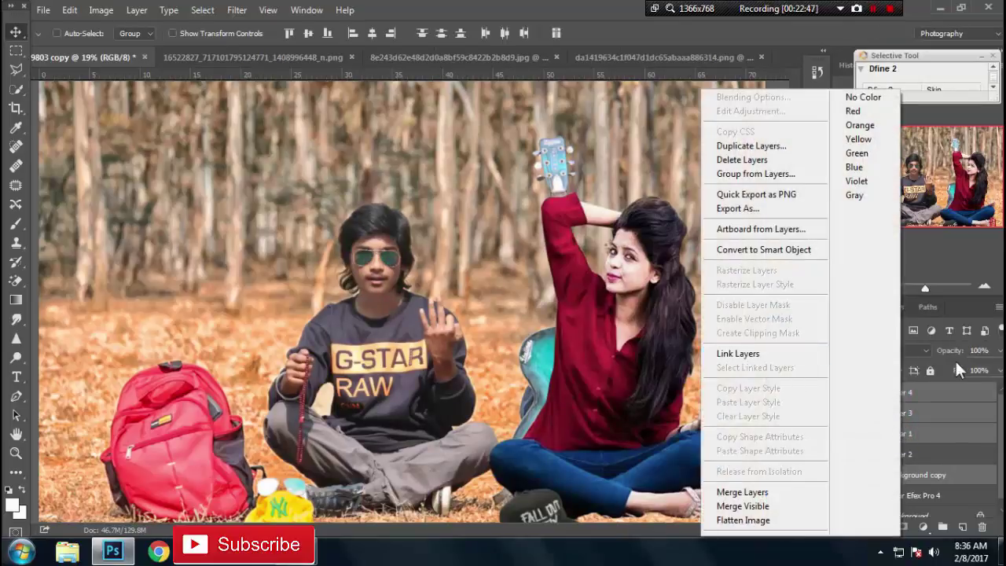
click(955, 410)
click(901, 437)
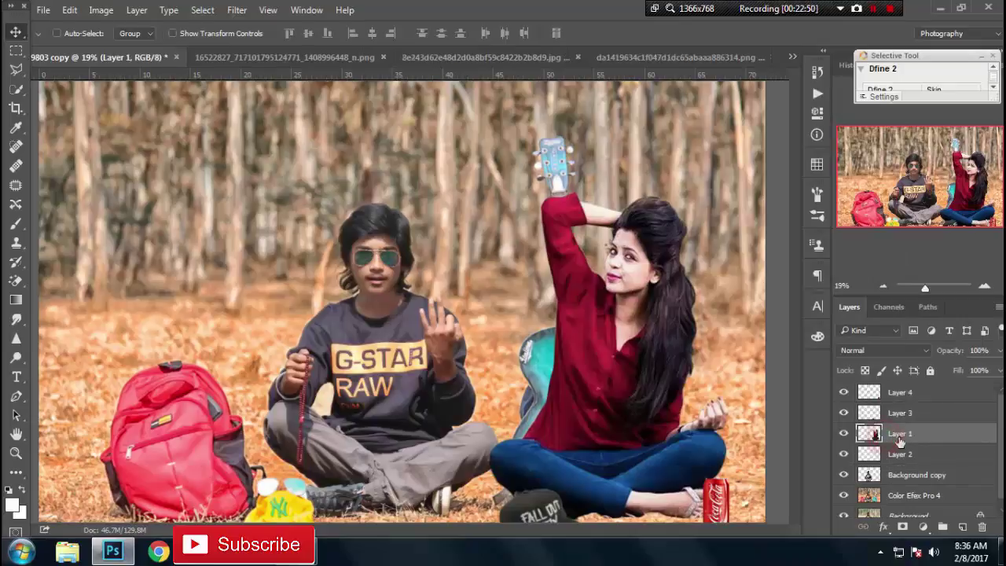
key(ctrl+j)
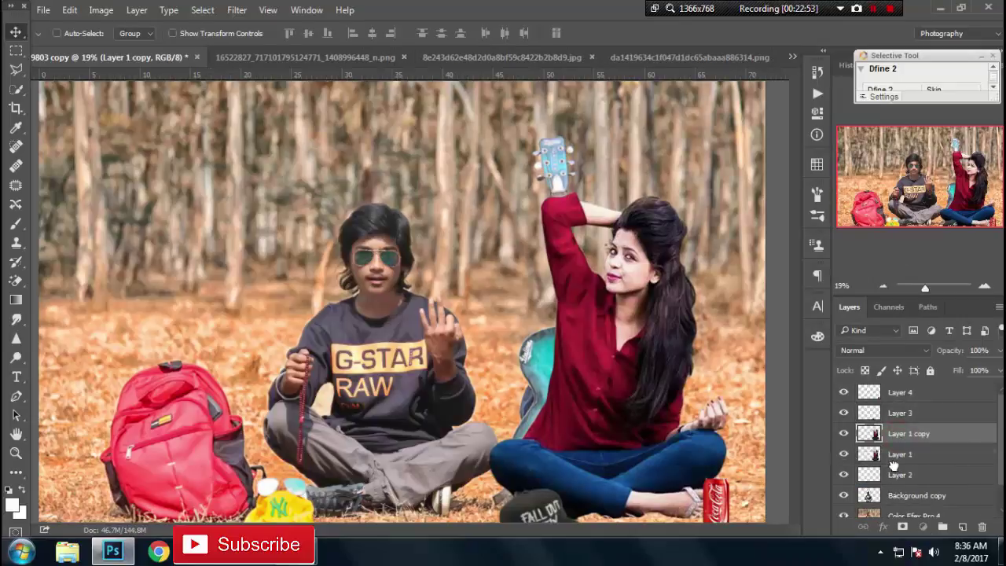
Move the copy below Layer 1 and turn it solid black with Hue/Saturation Lightness -100.
key(ctrl+bracketleft)
click(102, 10)
mouse_move(123, 48)
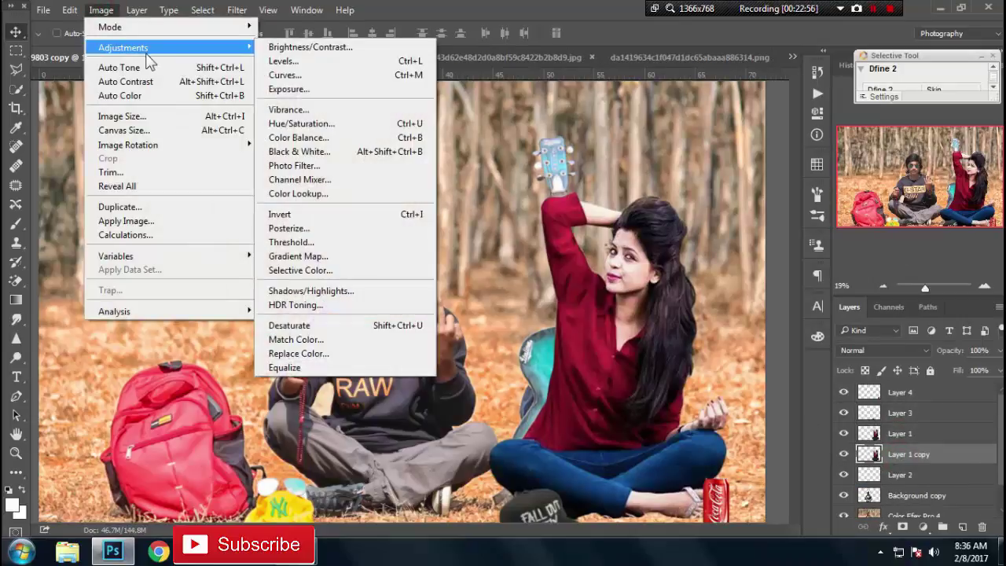
click(314, 126)
drag(786, 246, 714, 246)
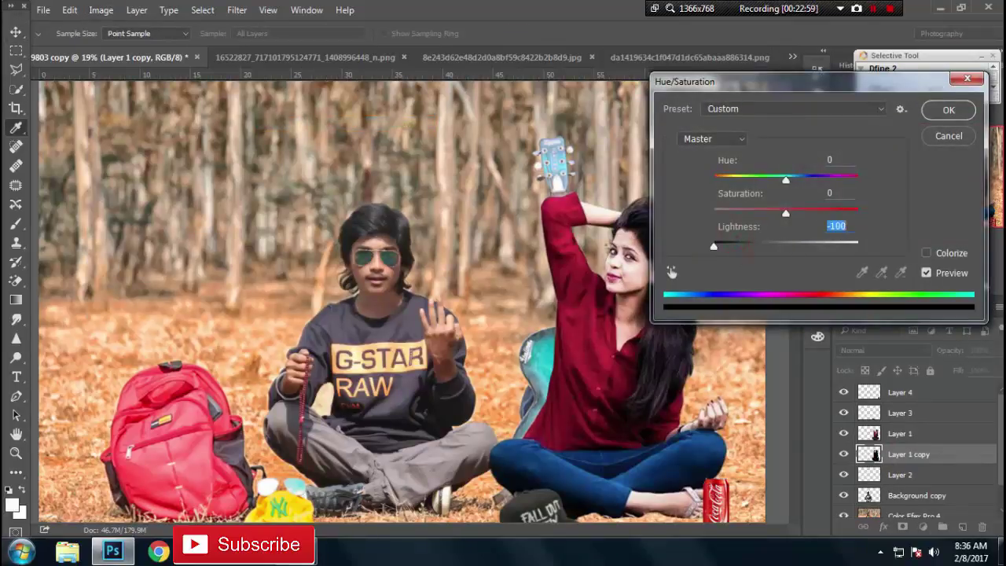
click(943, 112)
Skew the black copy flat down to her feet and lower its opacity to 29%.
key(ctrl+t)
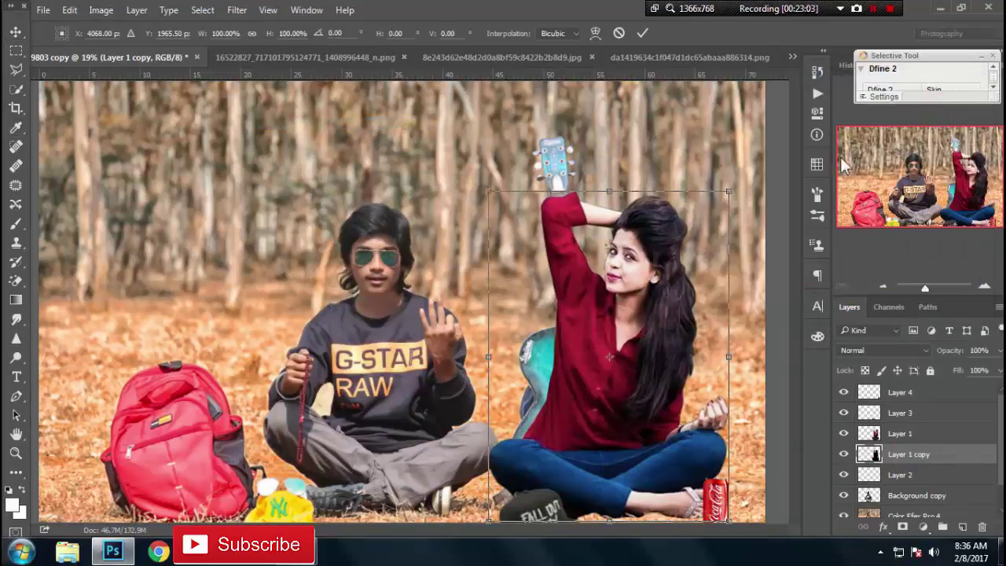
mouse_move(608, 193)
mouse_down()
mouse_move(623, 528)
mouse_move(616, 524)
mouse_up()
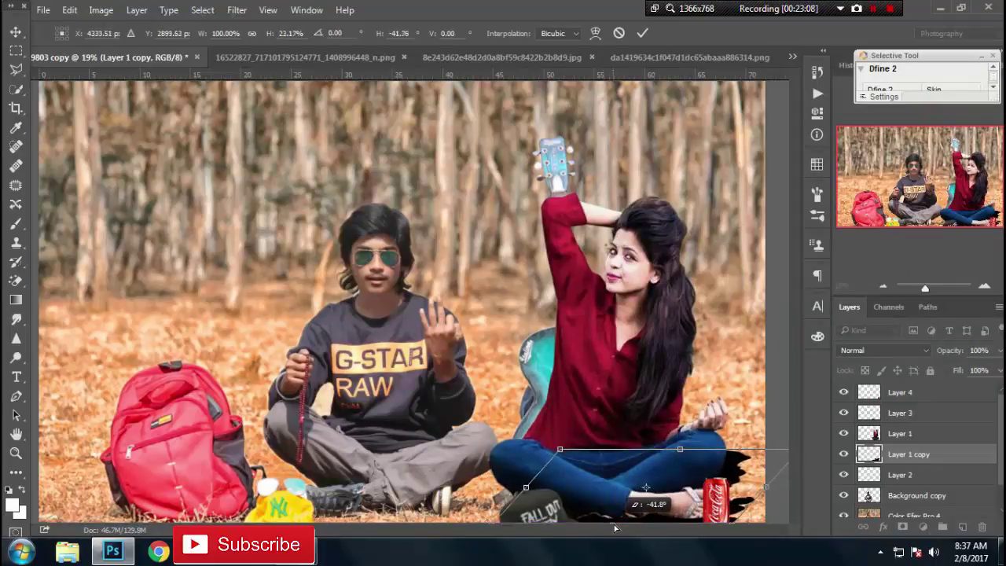
drag(616, 525, 611, 523)
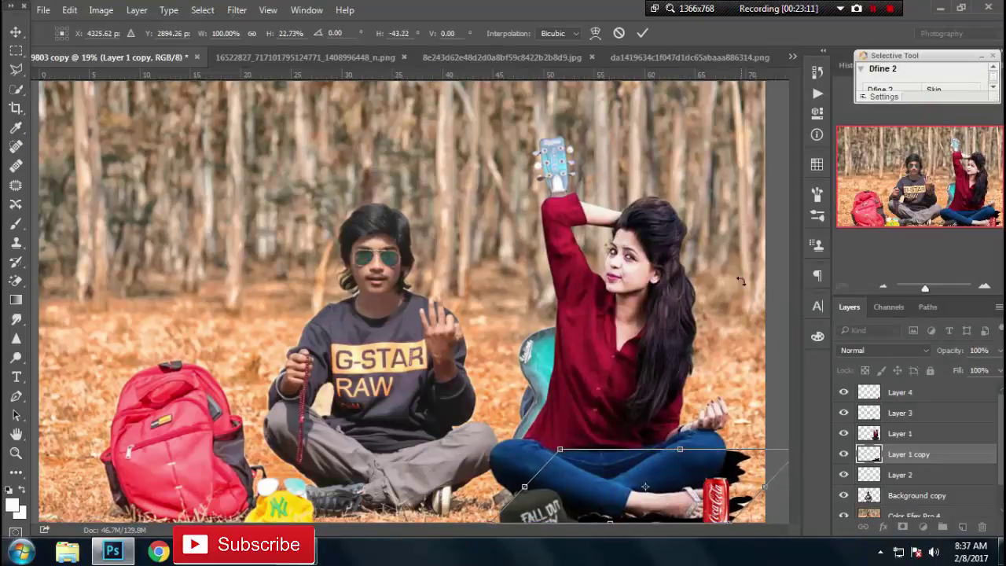
click(642, 33)
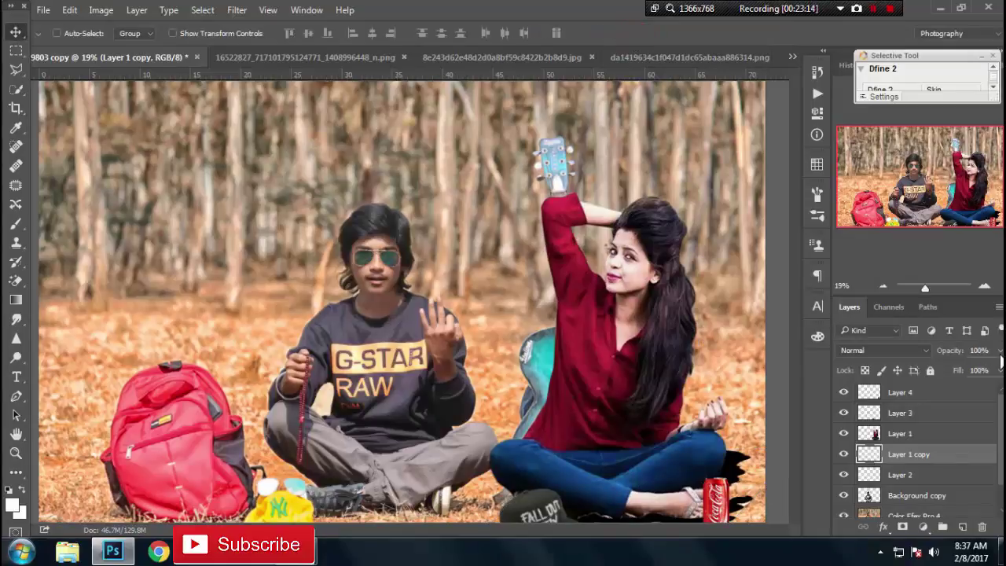
click(1000, 350)
drag(996, 372, 949, 368)
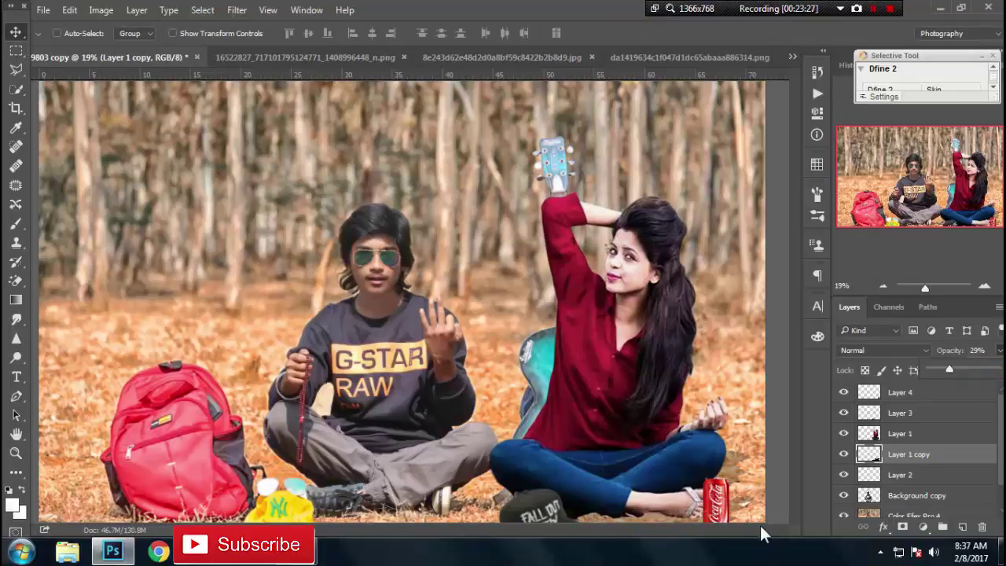
Merge the shadow copy into Layer 1 and briefly check Layer 2's visibility.
ctrl+click(899, 435)
right_click(909, 448)
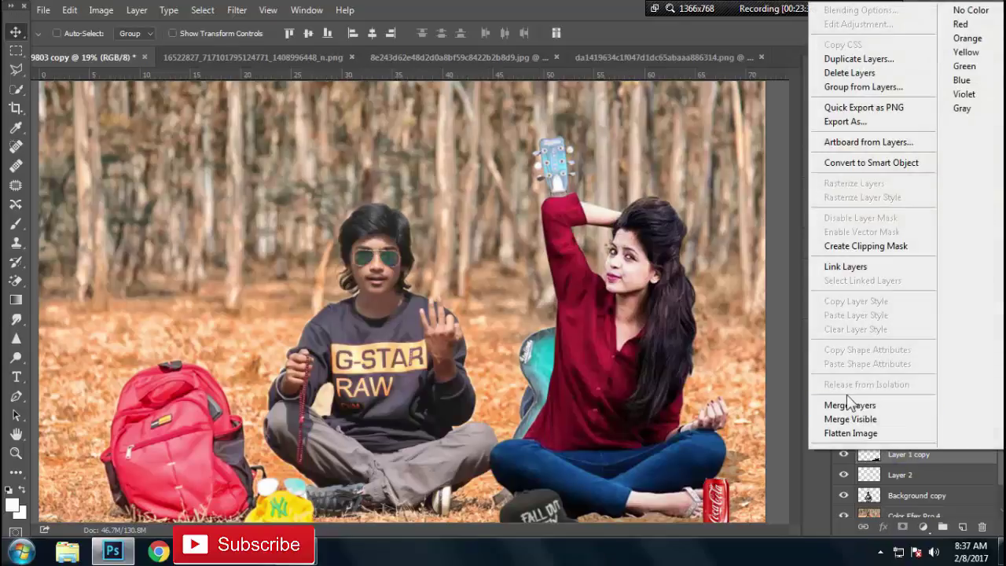
click(849, 406)
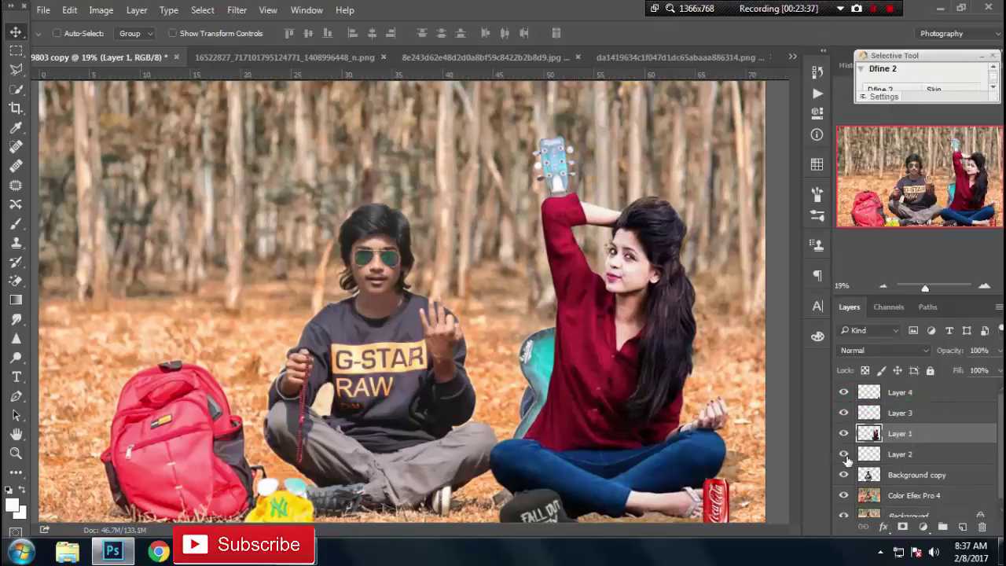
click(843, 454)
click(844, 455)
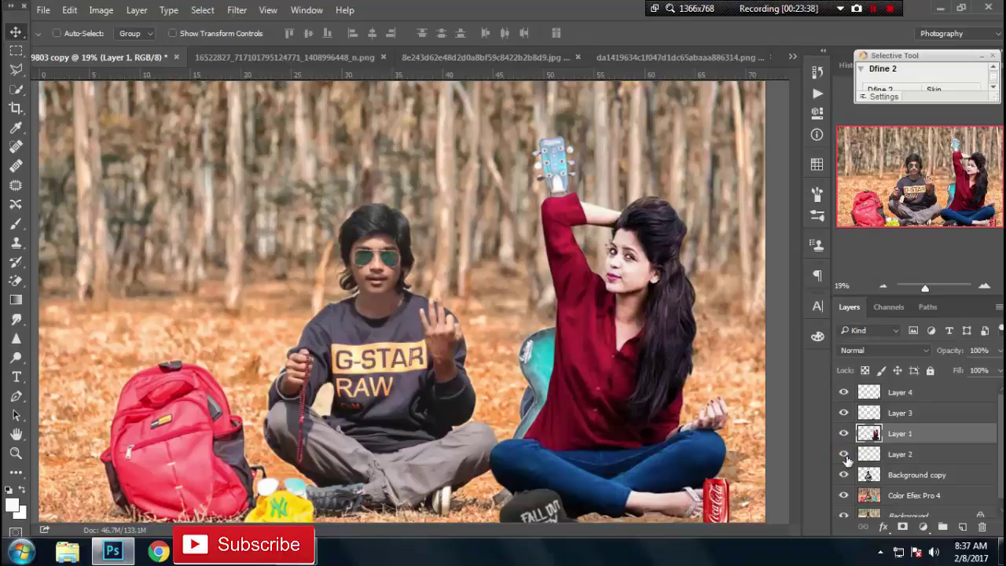
Merge Layers 1–4 and Background copy into a single Layer 4.
ctrl+click(900, 454)
ctrl+click(900, 475)
ctrl+click(900, 413)
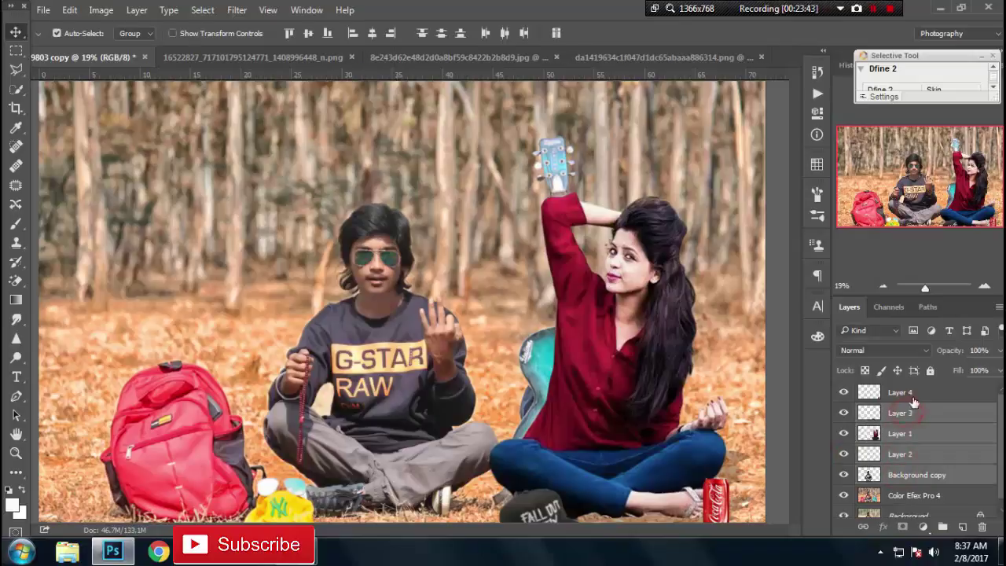
ctrl+click(908, 393)
right_click(913, 395)
click(766, 492)
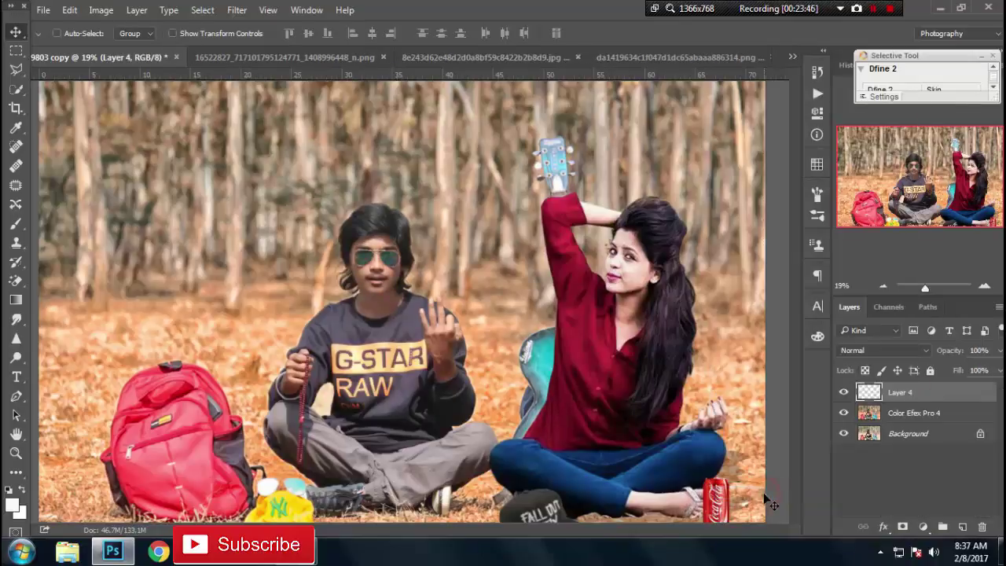
Open the Camera Raw filter on the merged Layer 4.
click(236, 9)
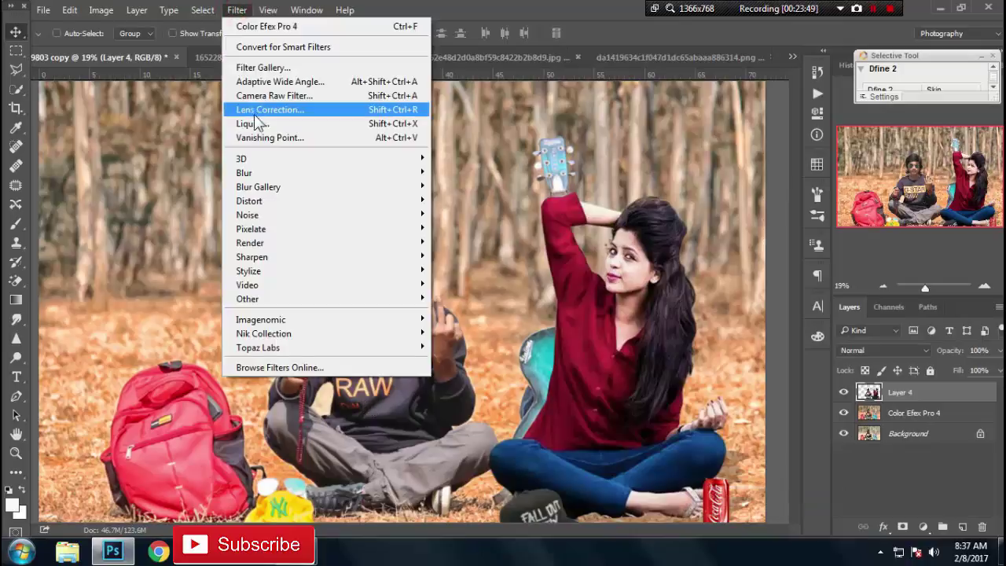
click(249, 97)
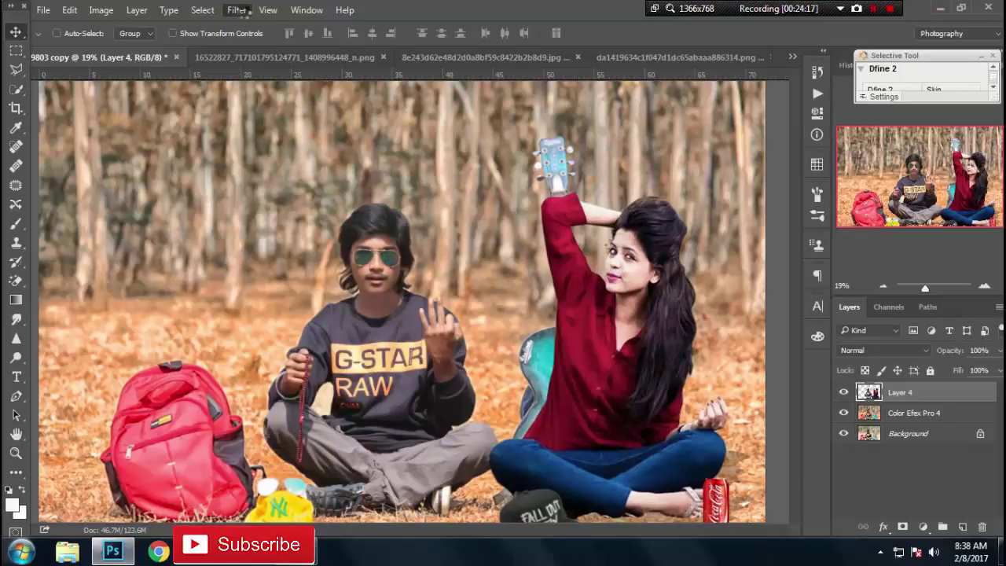
key(ctrl+shift+a)
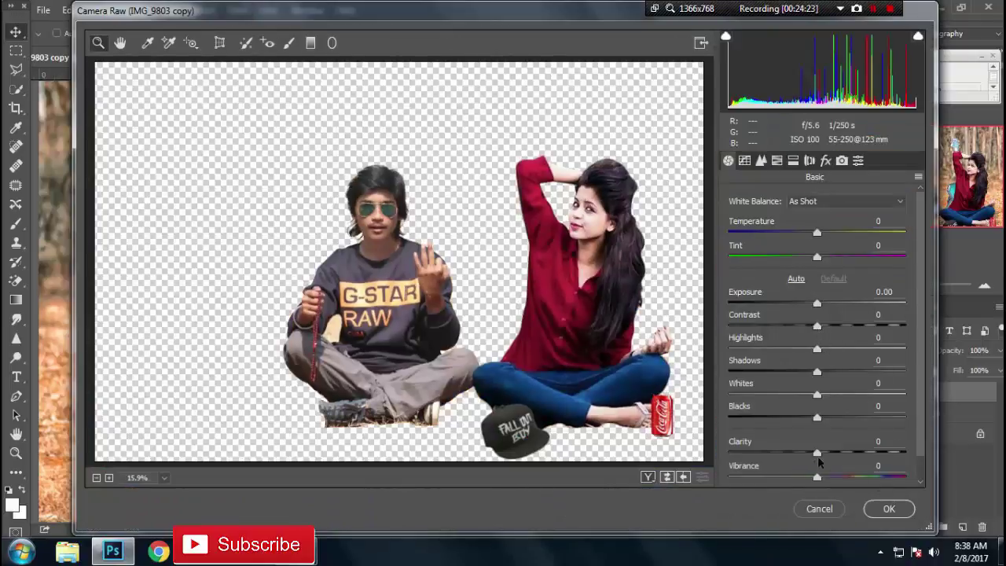
Add clarity and raise HSL saturation: Yellows +43, Greens +49, Aquas +50, Blues +51.
drag(818, 454, 842, 478)
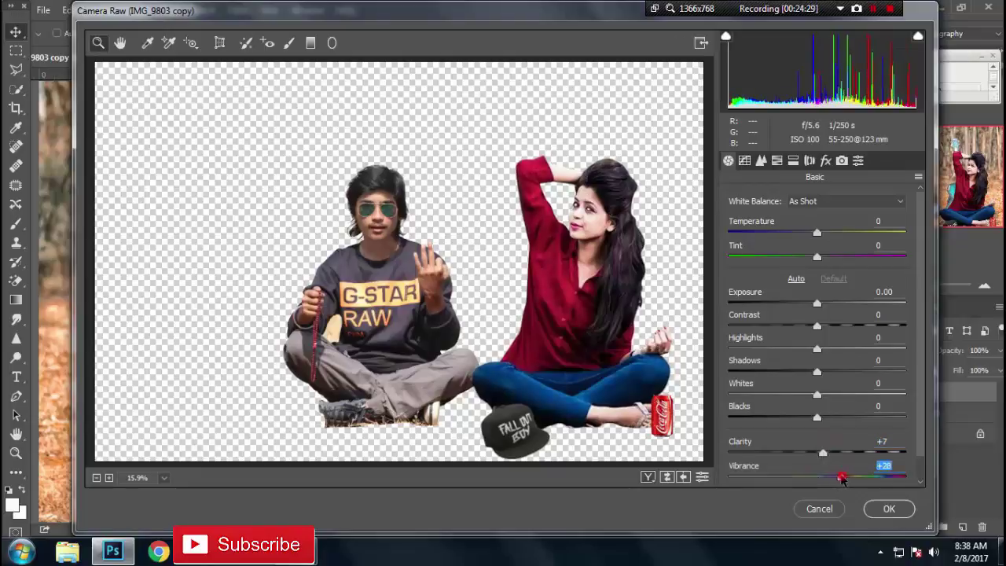
click(793, 160)
click(777, 160)
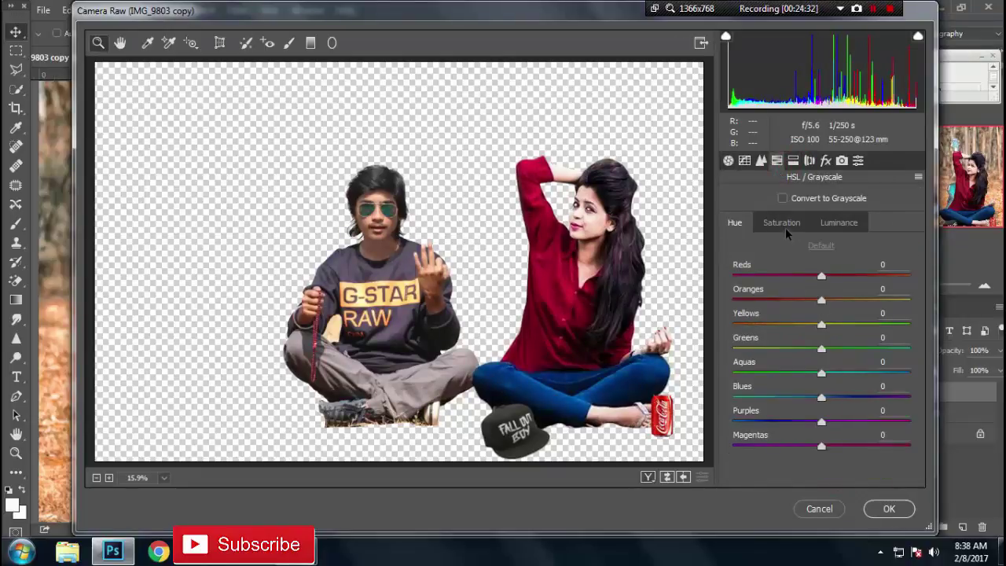
click(783, 223)
click(859, 323)
click(865, 348)
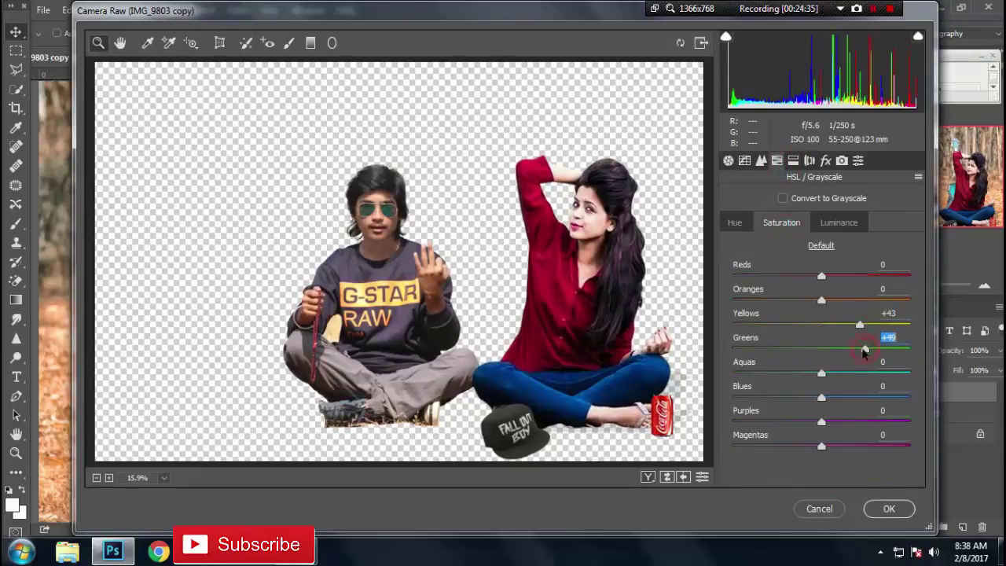
click(866, 373)
click(867, 398)
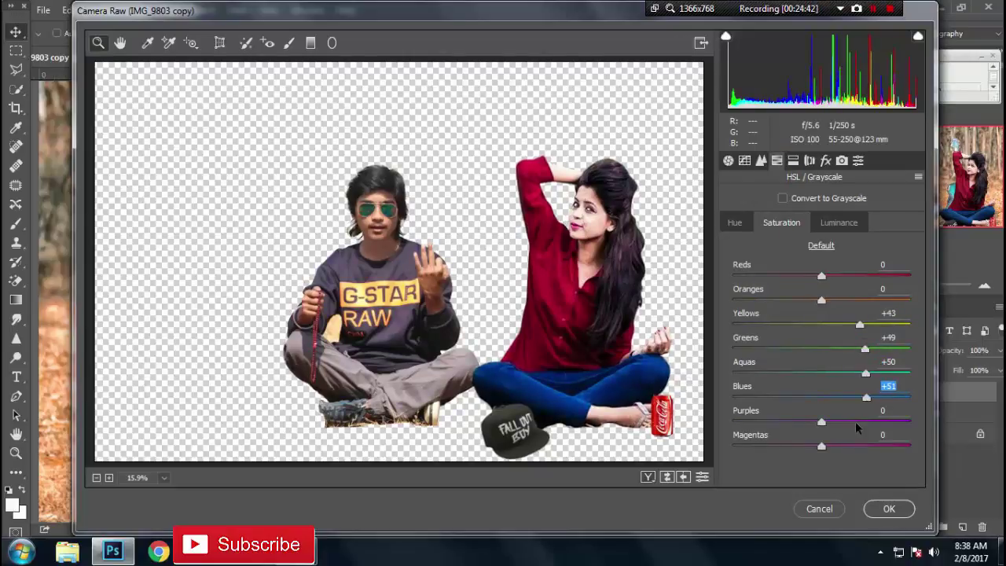
Set Luminance Oranges +18, Purples +17, Hue Oranges -15, Saturation Oranges +11, and apply.
click(839, 222)
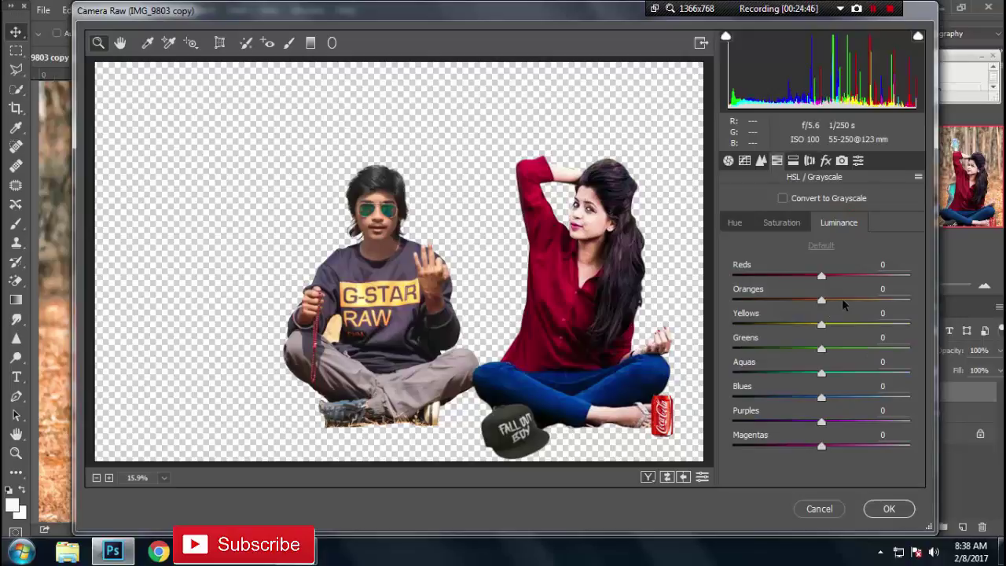
click(837, 300)
click(836, 421)
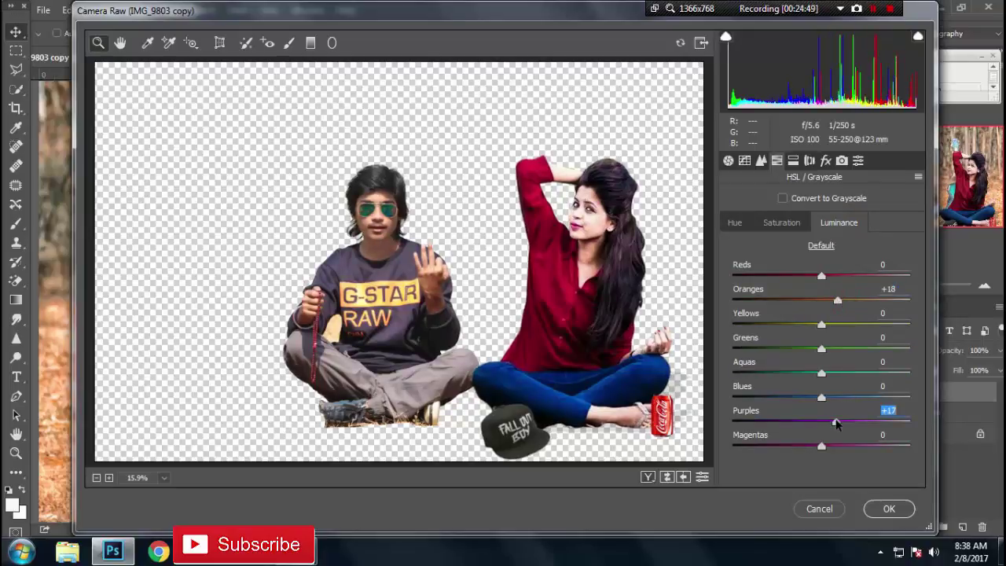
click(735, 222)
click(808, 300)
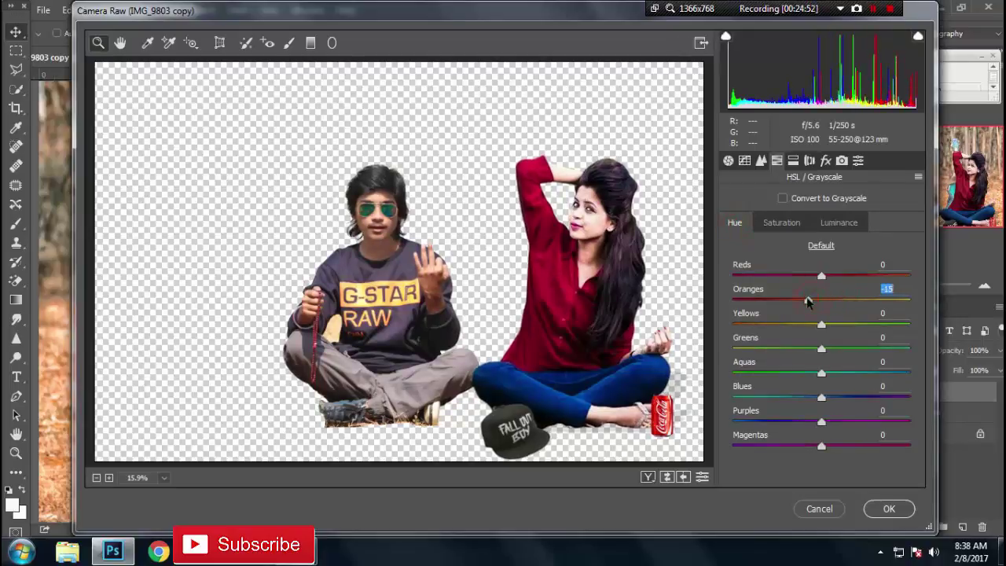
click(781, 222)
click(833, 300)
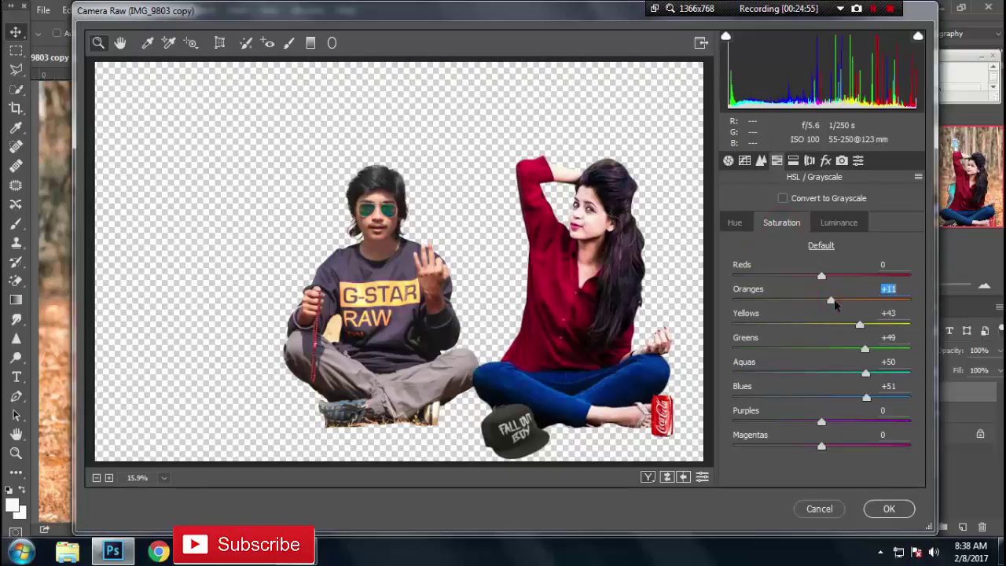
click(891, 509)
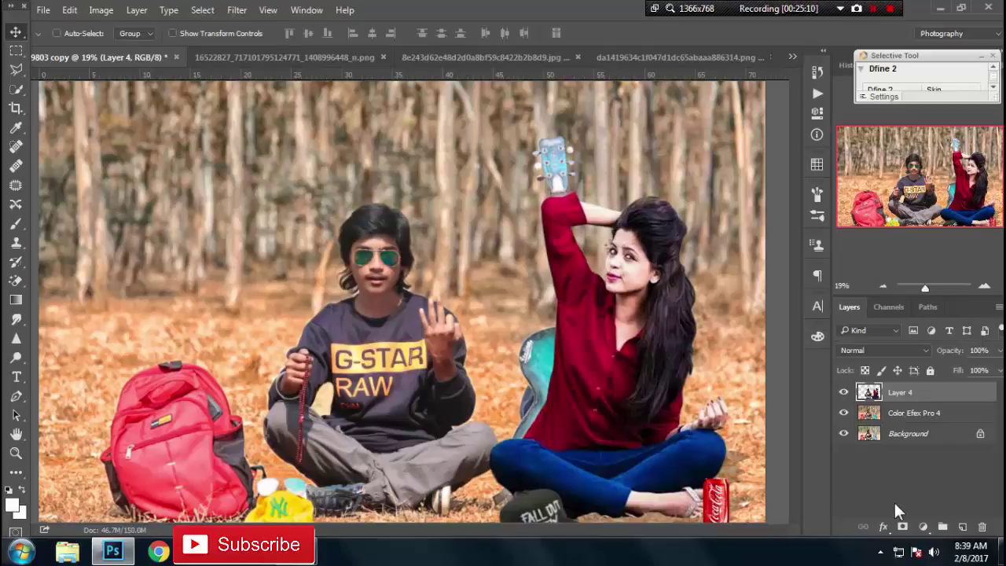
Dodge the boy's face, bead-holding hand and raised hand with a small Dodge brush.
click(15, 357)
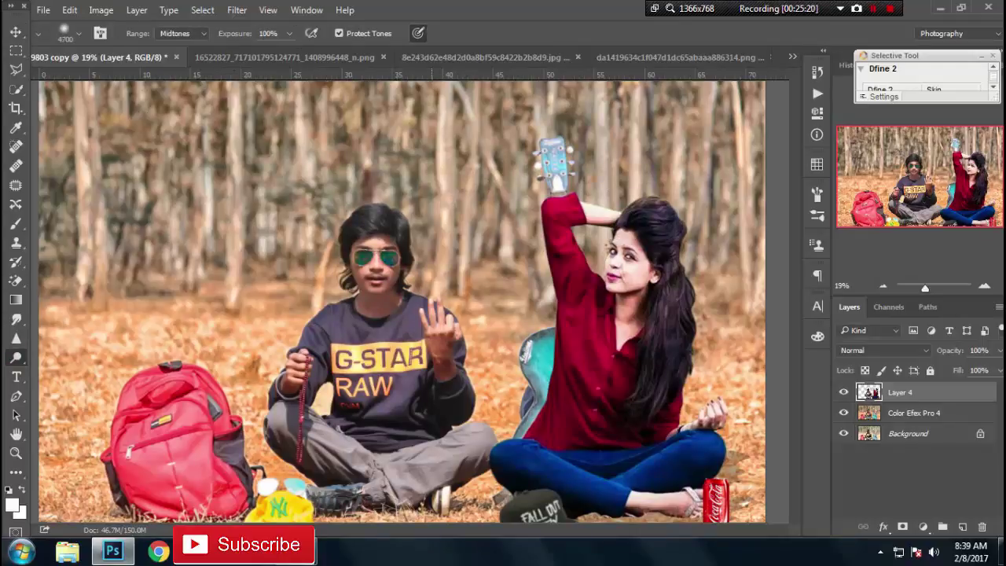
key(bracketleft)
key(bracketleft)
key(bracketleft)
key(bracketleft)
key(bracketleft)
key(bracketleft)
key(bracketleft)
key(bracketleft)
key(bracketleft)
drag(377, 260, 371, 291)
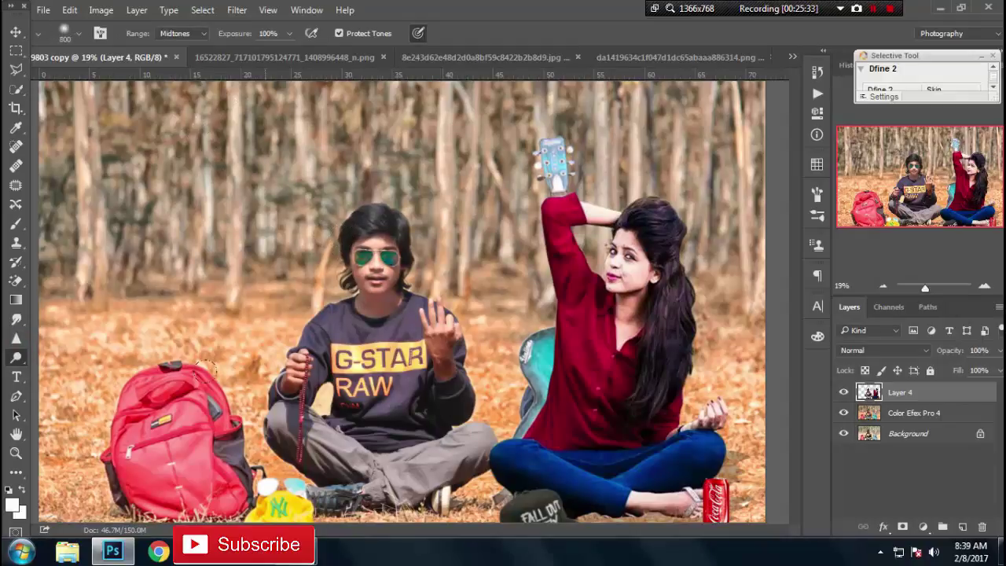
drag(301, 346, 350, 375)
drag(424, 370, 436, 346)
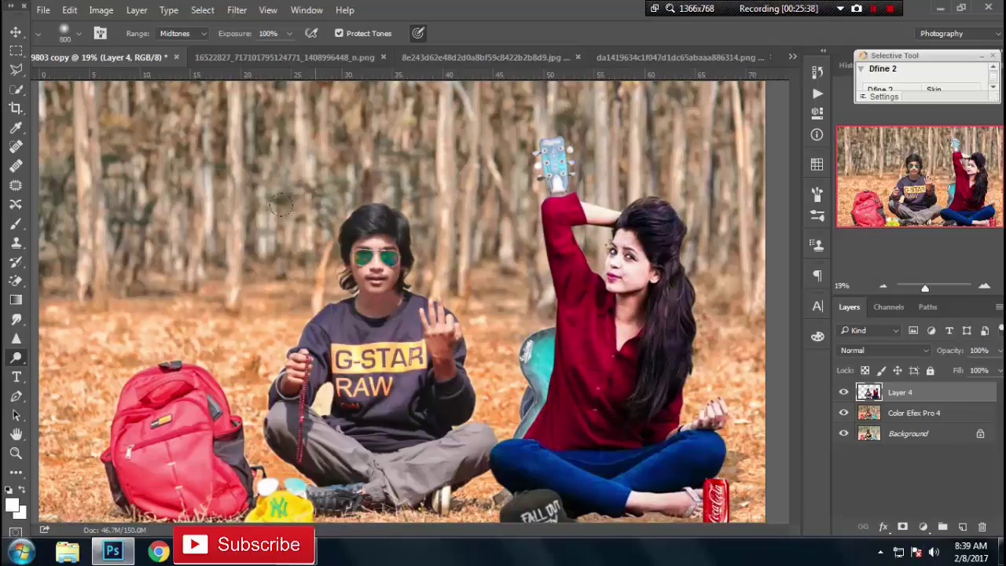
scroll(294, 192, up, 2)
scroll(264, 162, up, 1)
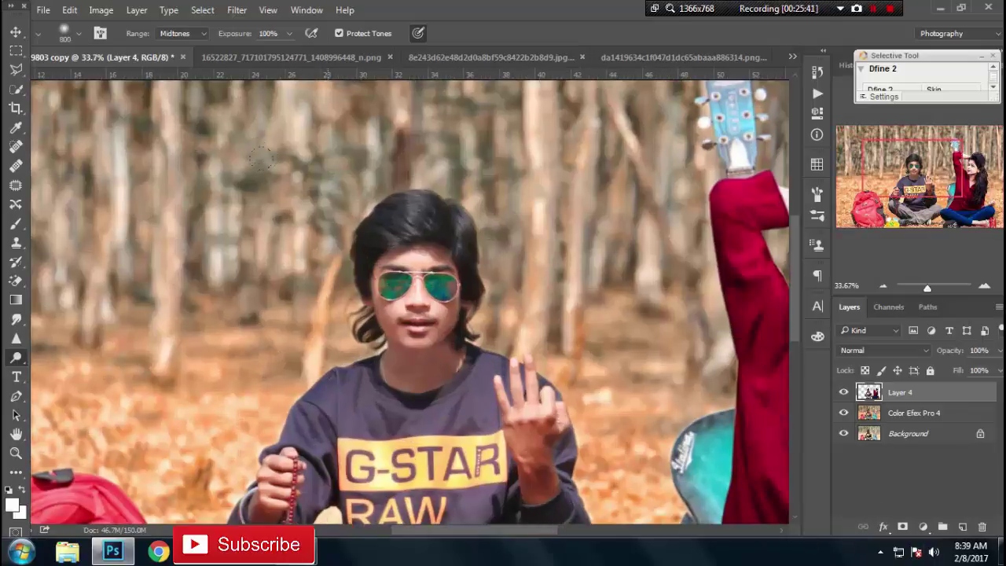
key(bracketleft)
key(bracketleft)
key(bracketleft)
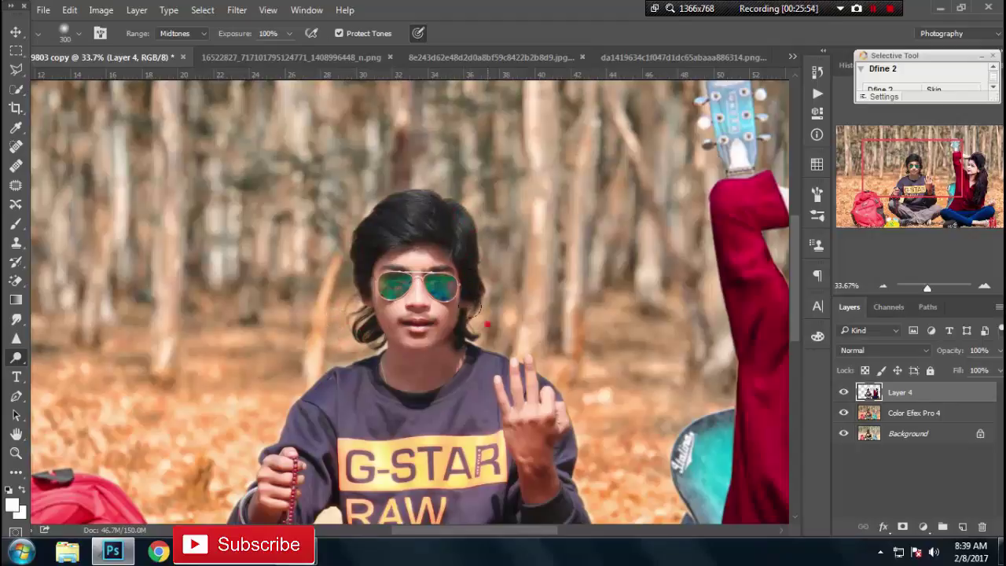
key(ctrl+0)
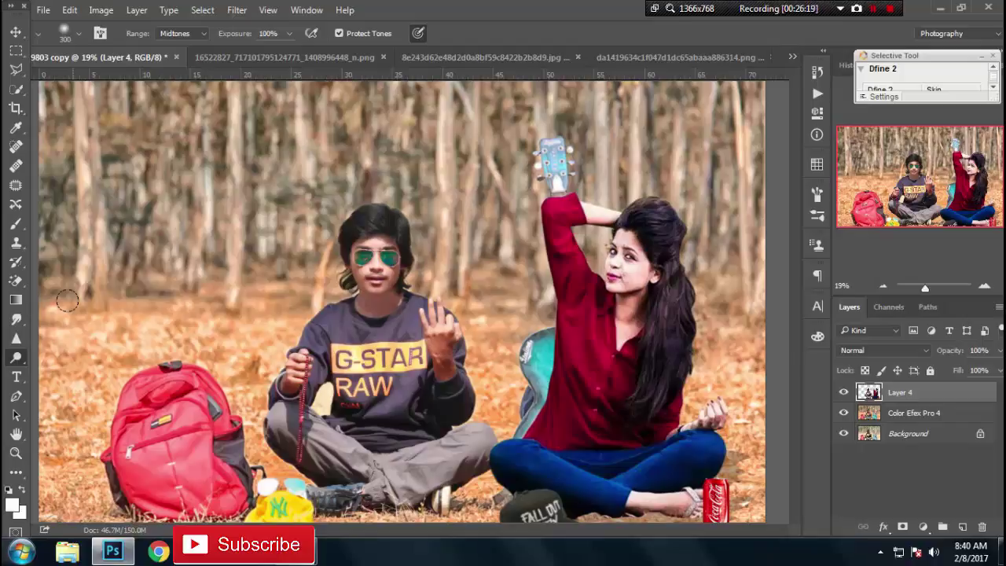
click(15, 244)
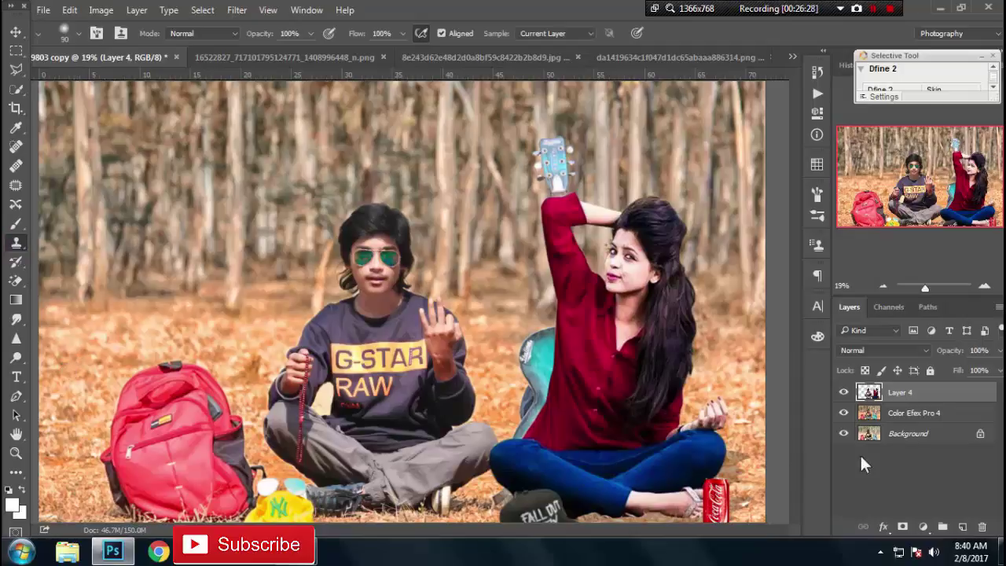
click(873, 433)
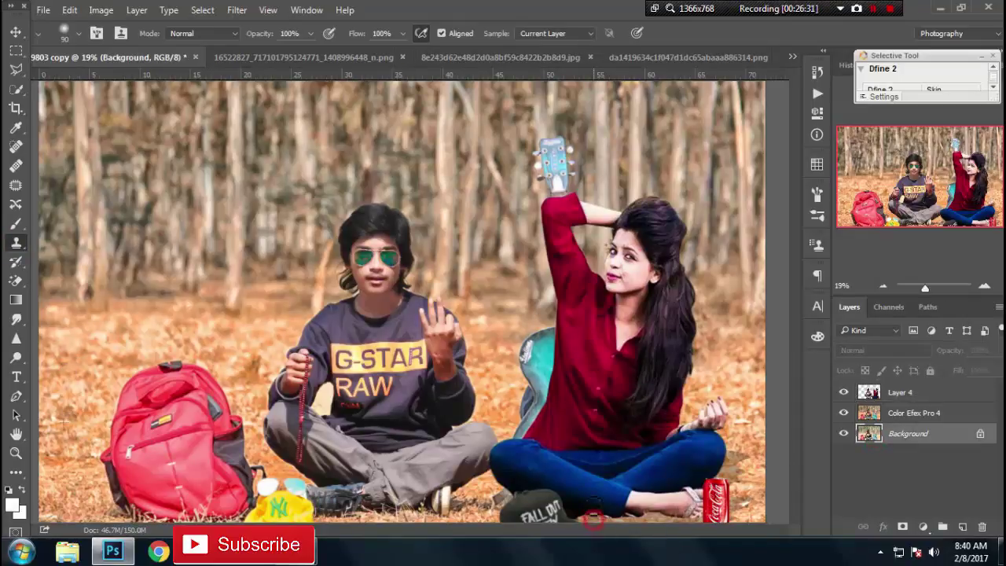
click(889, 397)
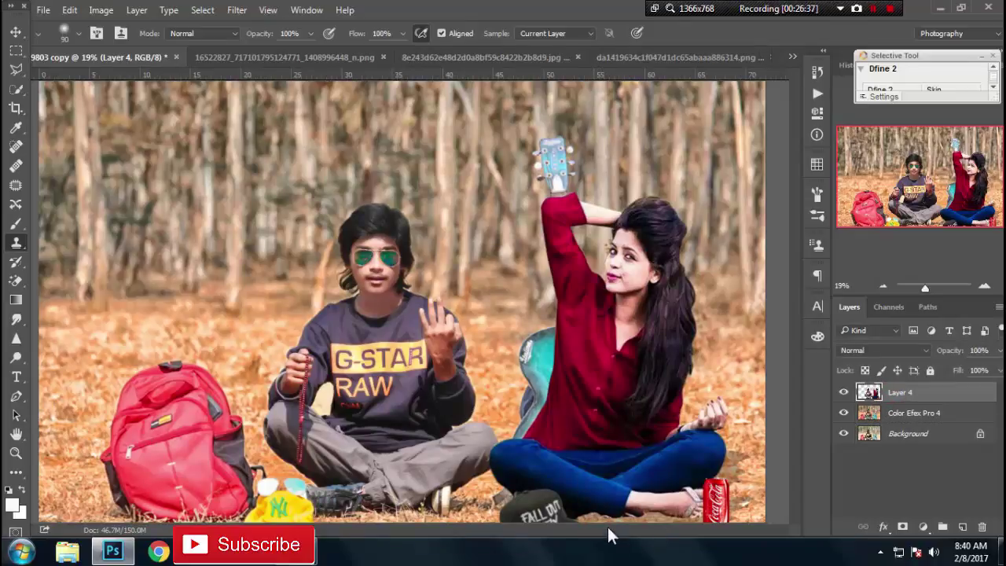
click(595, 526)
click(818, 71)
click(723, 197)
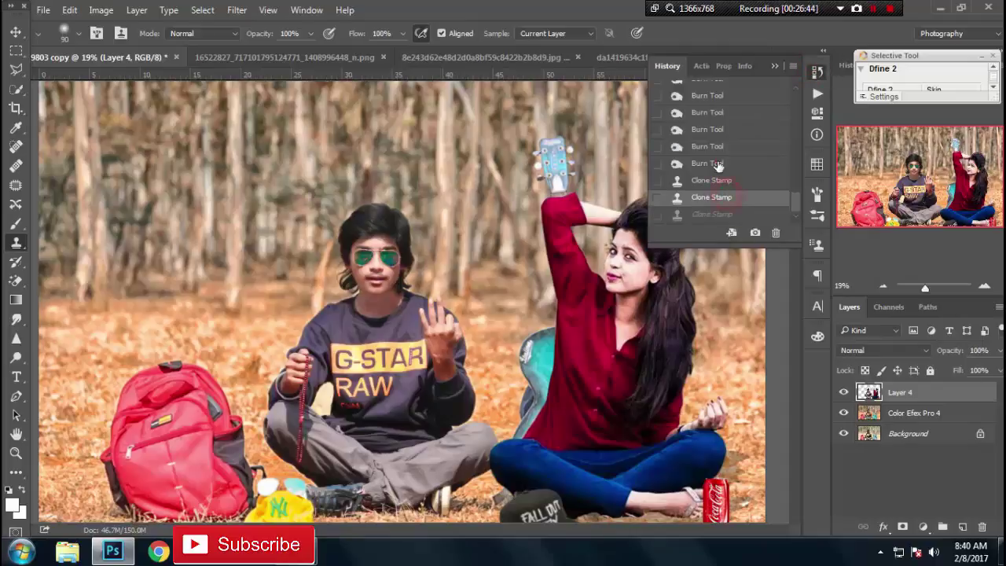
click(720, 165)
click(818, 71)
click(16, 33)
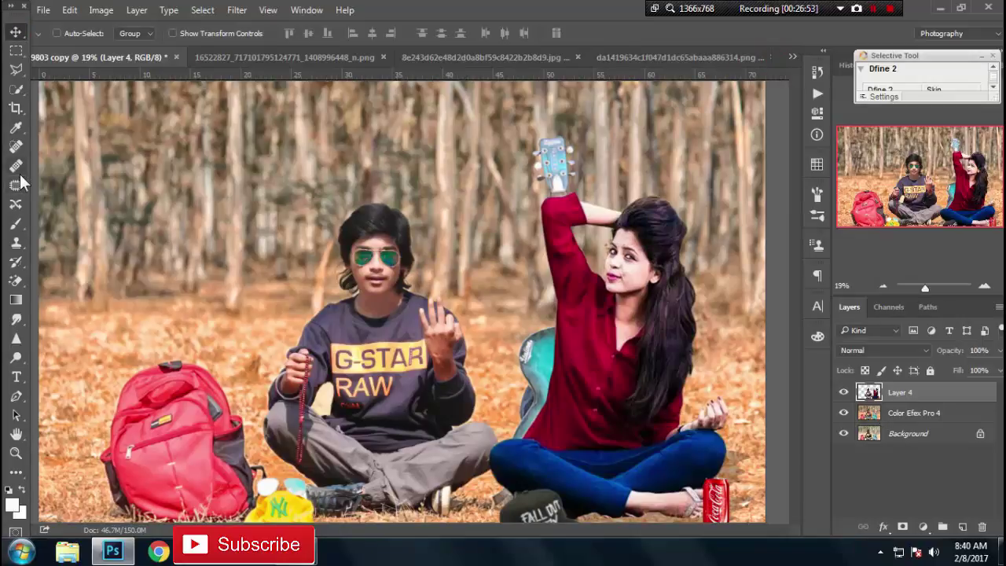
Browse the adjustment layer types and Dodge tool, returning to the Move tool.
key(alt)
click(923, 527)
click(777, 233)
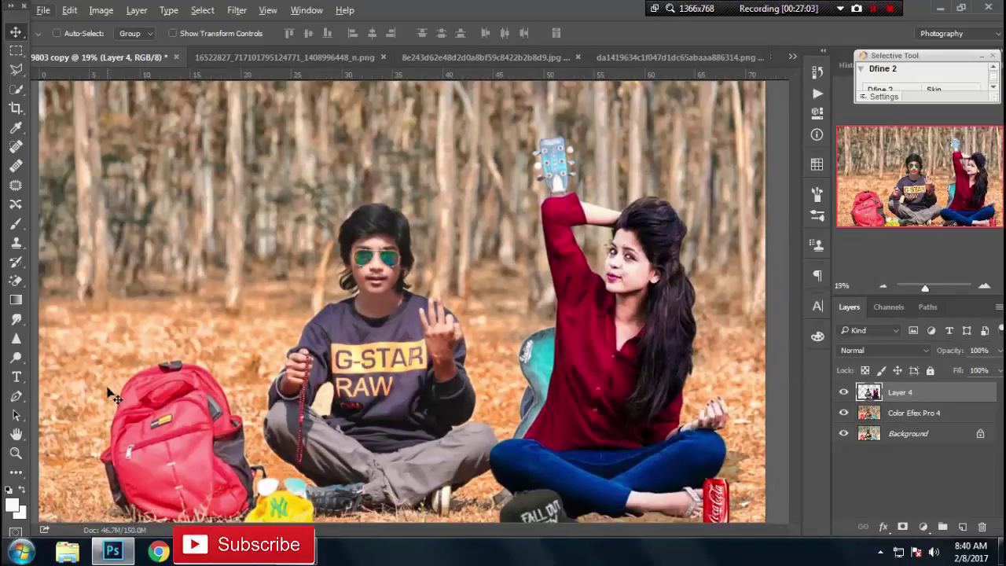
click(16, 357)
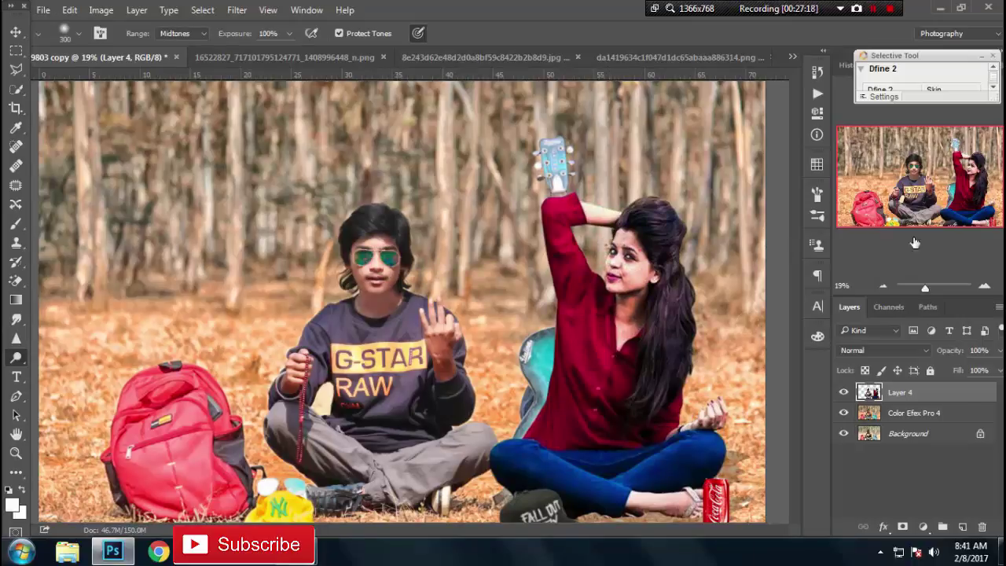
click(15, 32)
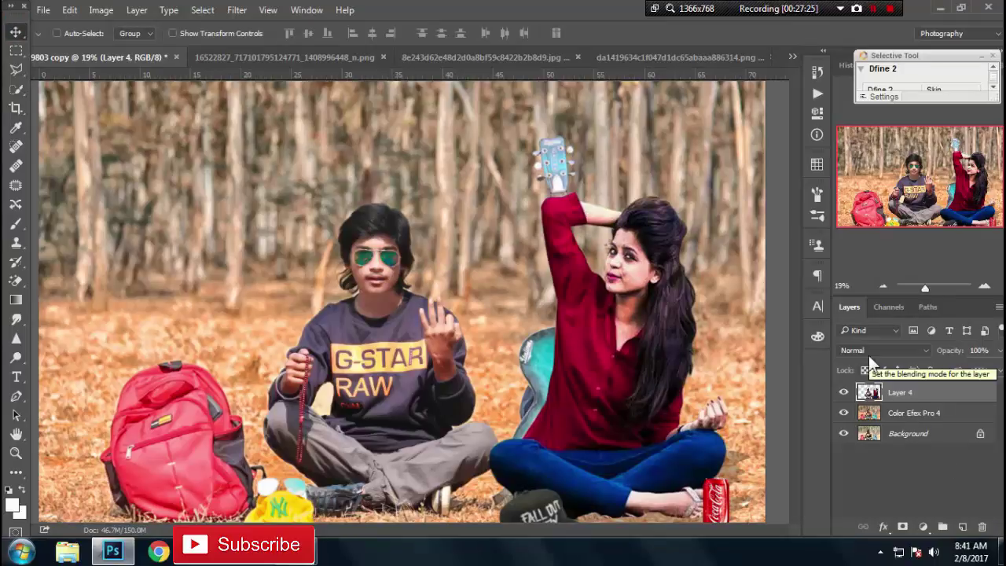
Lower Layer 4's brightness to -11 via Brightness/Contrast, then select the Color Efex Pro 4 layer.
click(98, 10)
mouse_move(122, 47)
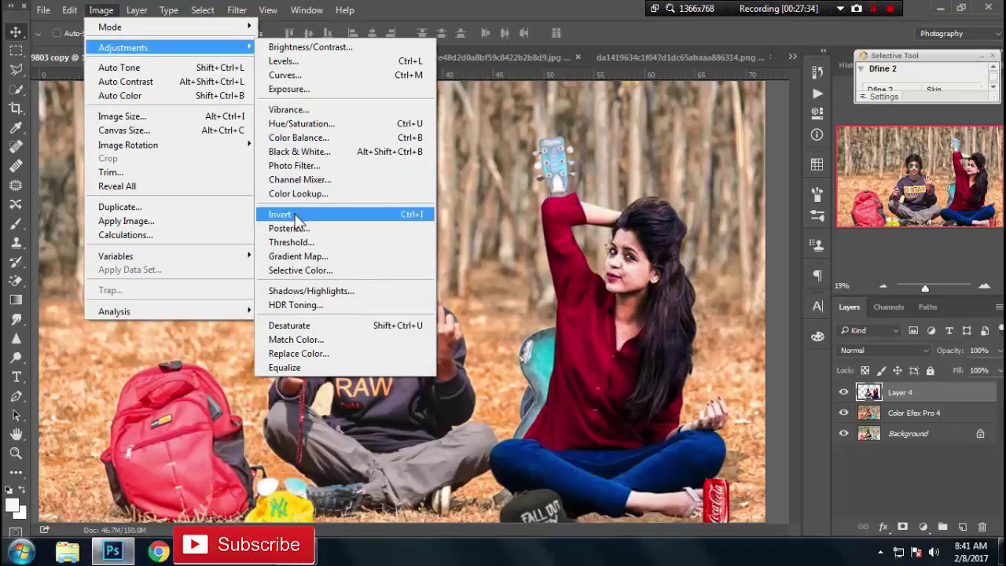
click(310, 47)
drag(474, 178, 464, 207)
click(578, 165)
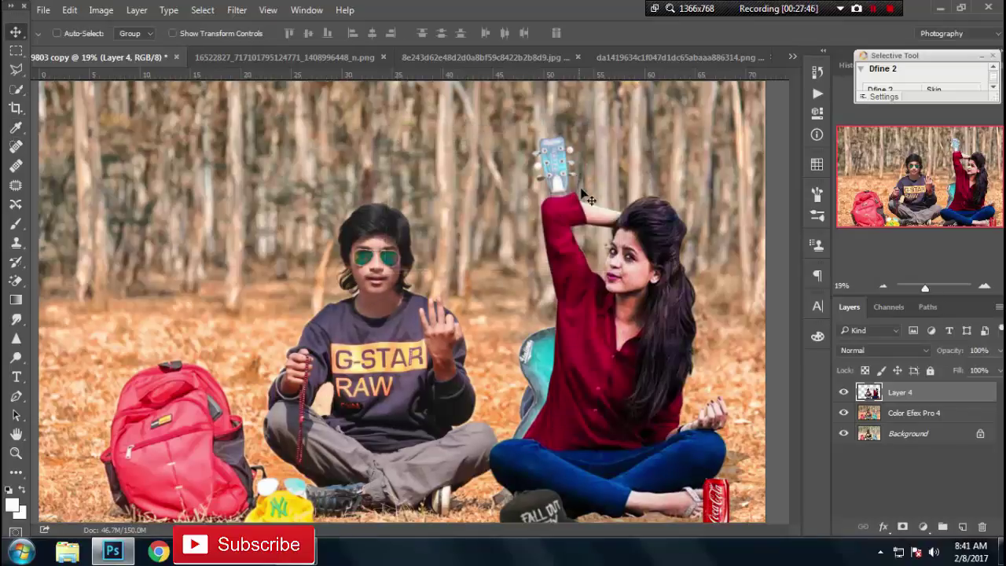
click(888, 414)
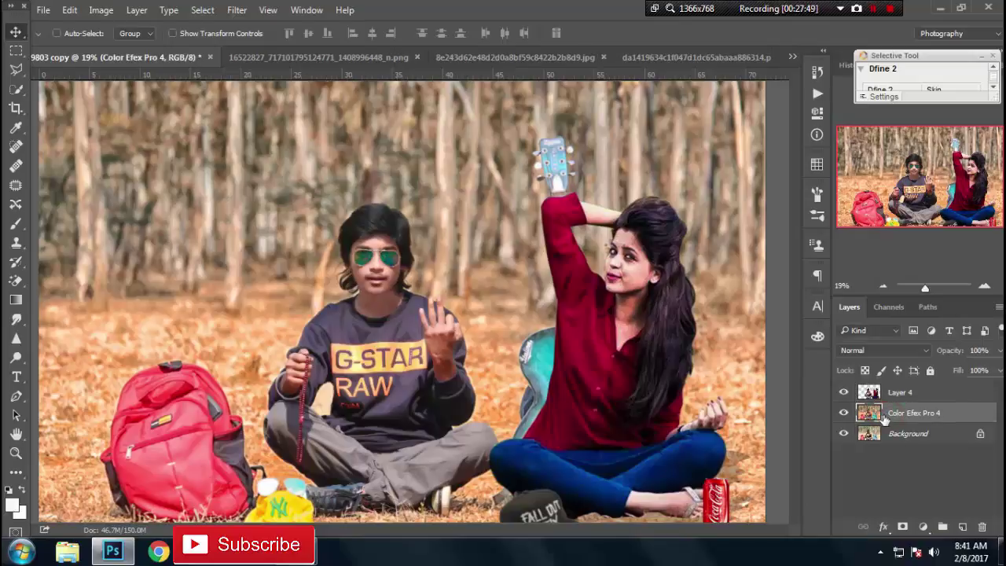
Browse to D:\photoshop 2 in the Open dialog and look through its image files.
click(43, 9)
click(64, 42)
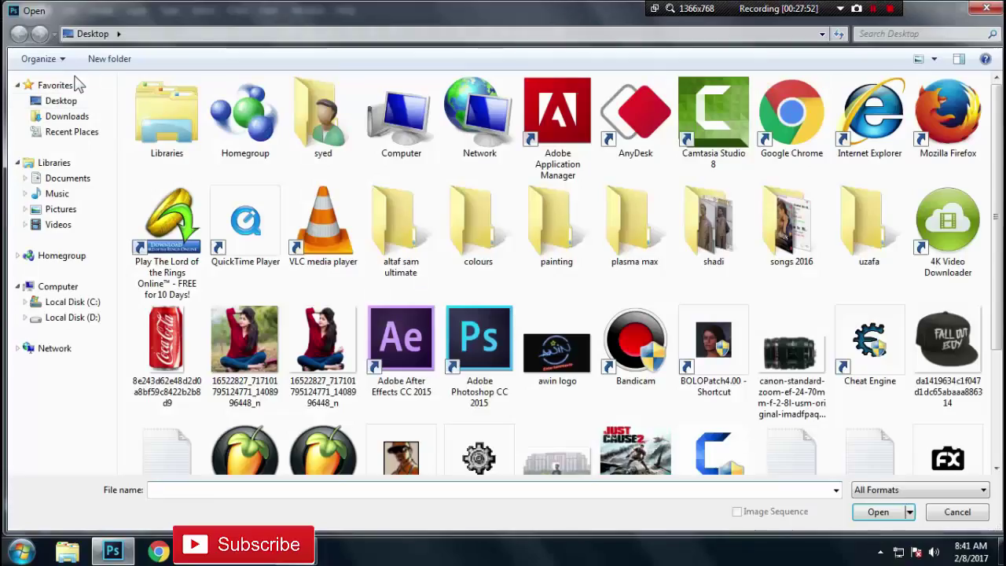
click(85, 317)
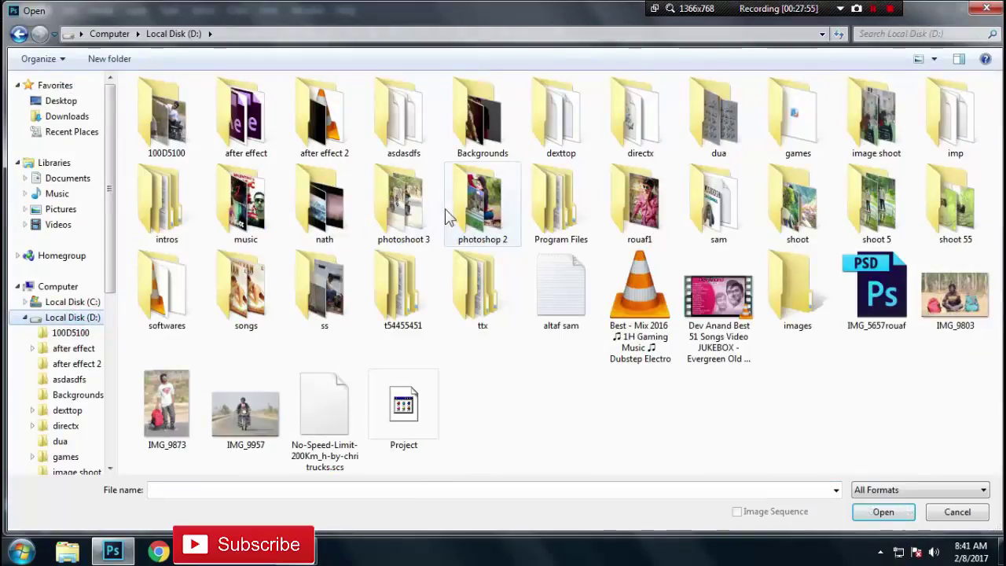
double_click(475, 214)
click(386, 259)
key(d)
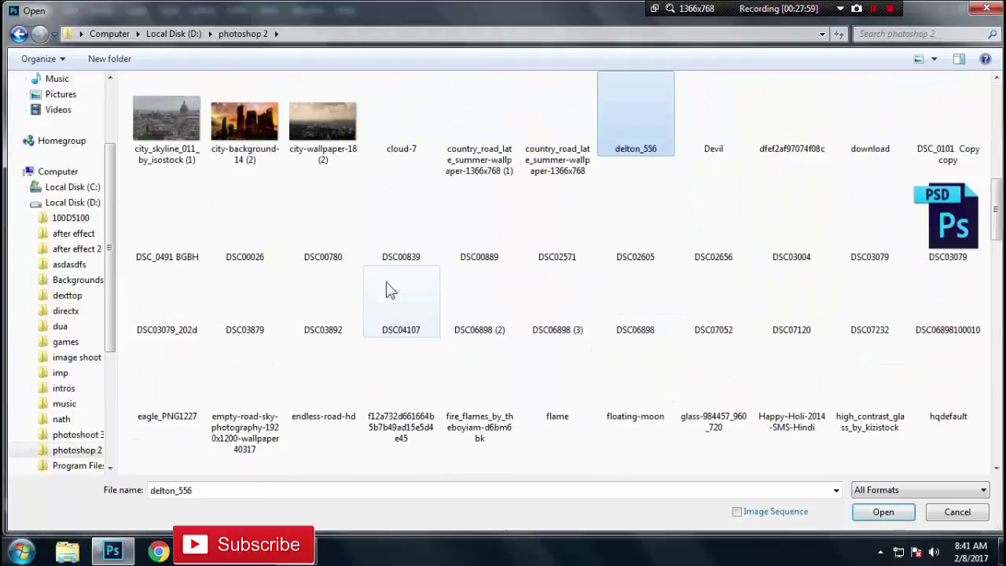
key(d)
key(d)
key(d)
key(d)
key(d)
key(d)
key(d)
key(d)
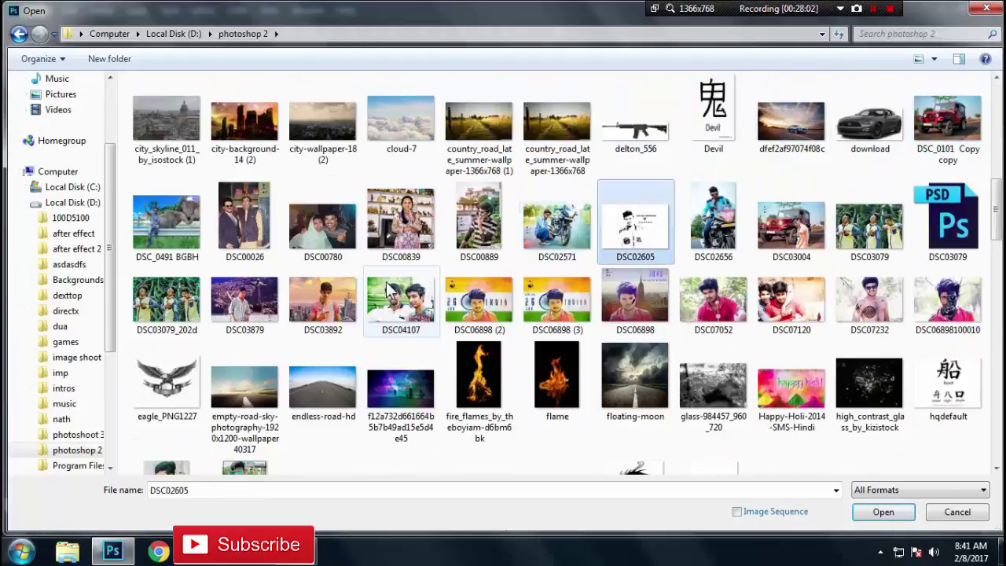
key(d)
key(d)
key(d)
Open Diwali2010-RSI_19_1 from the New folder (3) subfolder.
key(d)
scroll(550, 283, up, 1)
scroll(551, 283, down, 5)
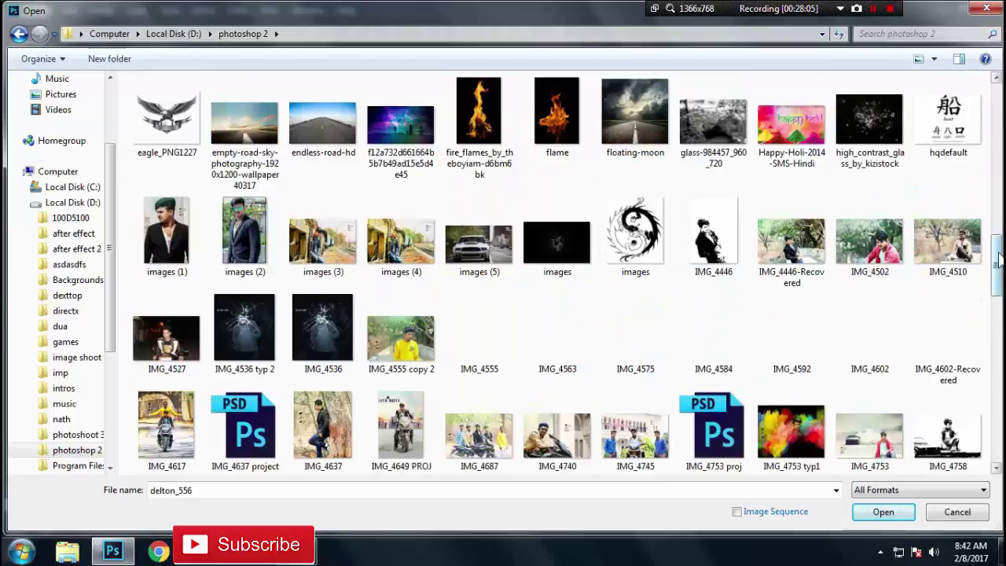
click(636, 267)
key(d)
key(d)
scroll(197, 132, up, 5)
scroll(196, 132, down, 3)
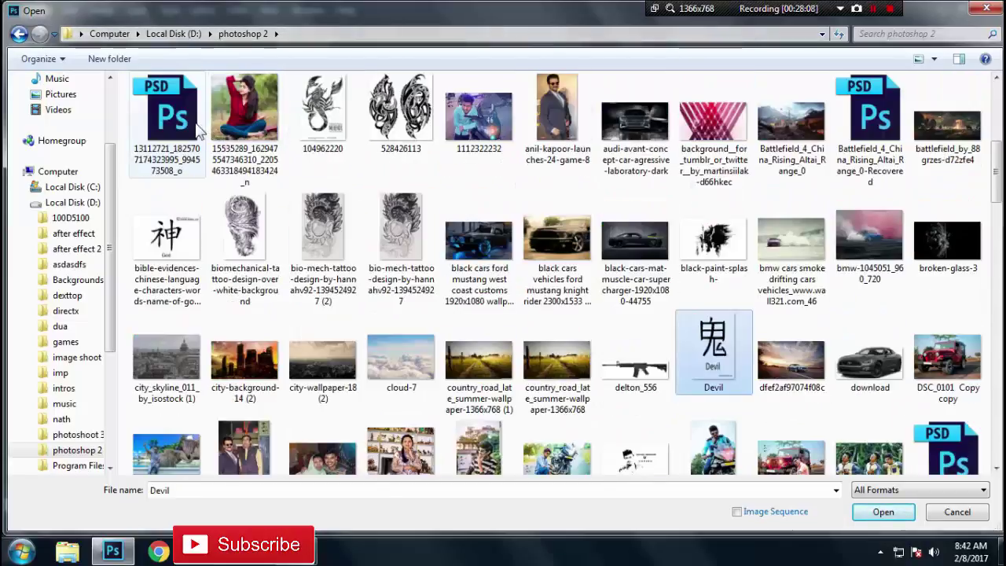
scroll(197, 132, down, 2)
scroll(197, 132, up, 5)
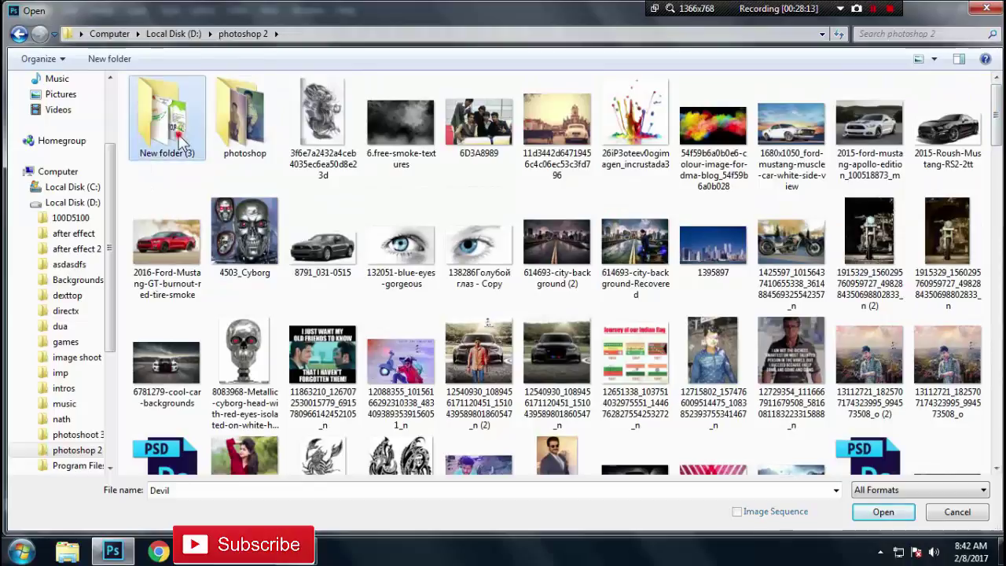
double_click(166, 118)
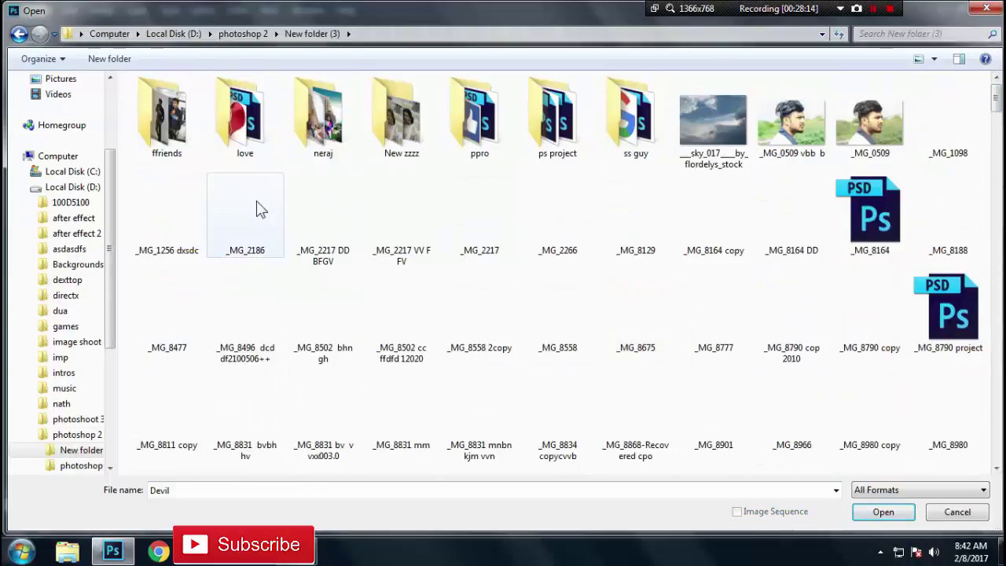
key(d)
click(641, 258)
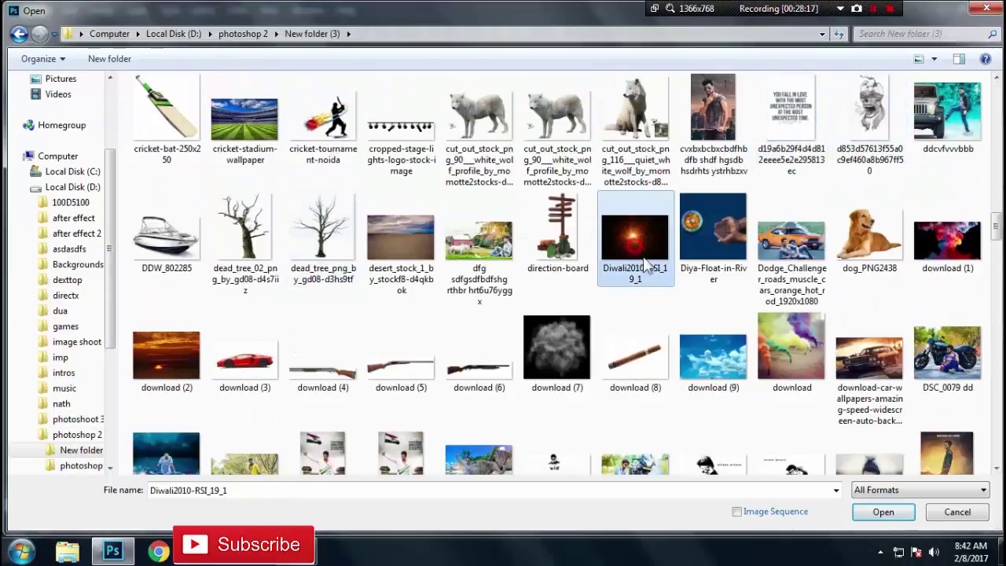
click(880, 512)
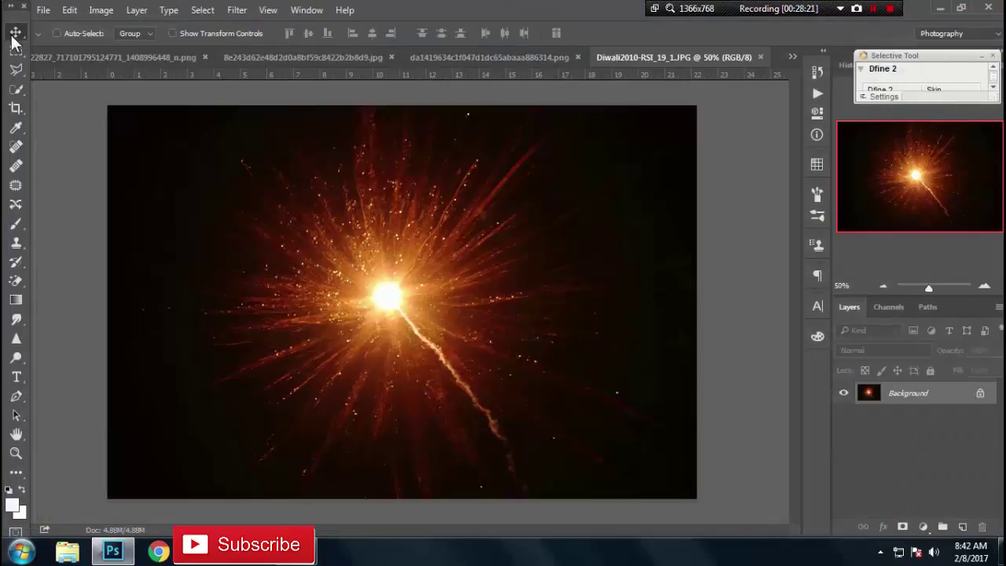
Paste the fireworks into the couple composite and move Layer 5 above Layer 4.
click(181, 58)
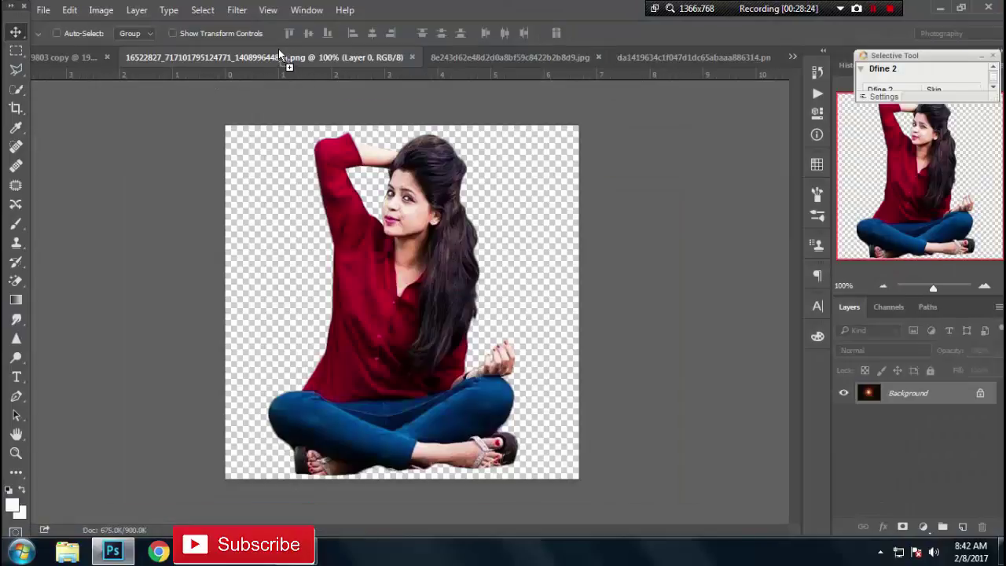
click(63, 58)
key(ctrl+v)
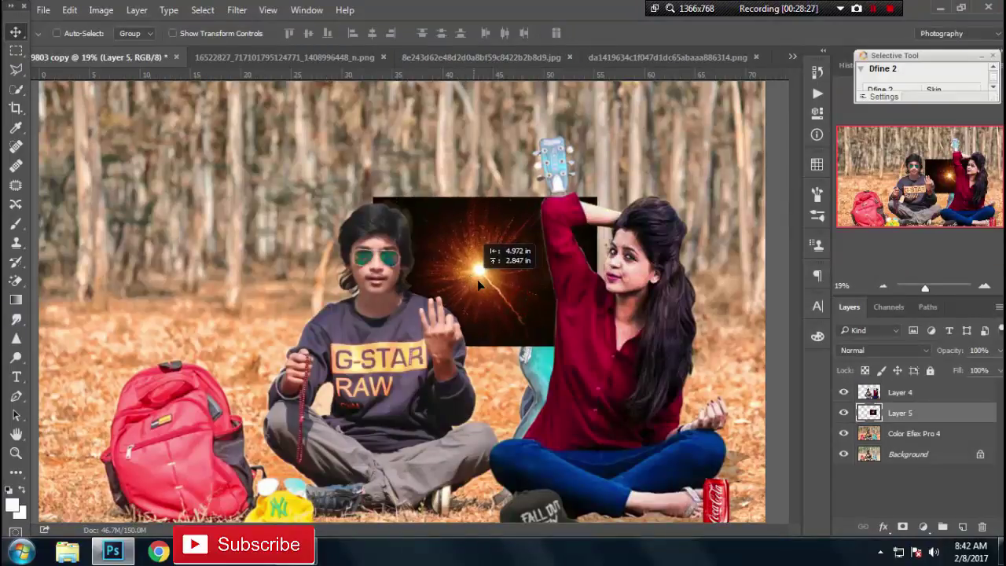
drag(953, 414, 949, 388)
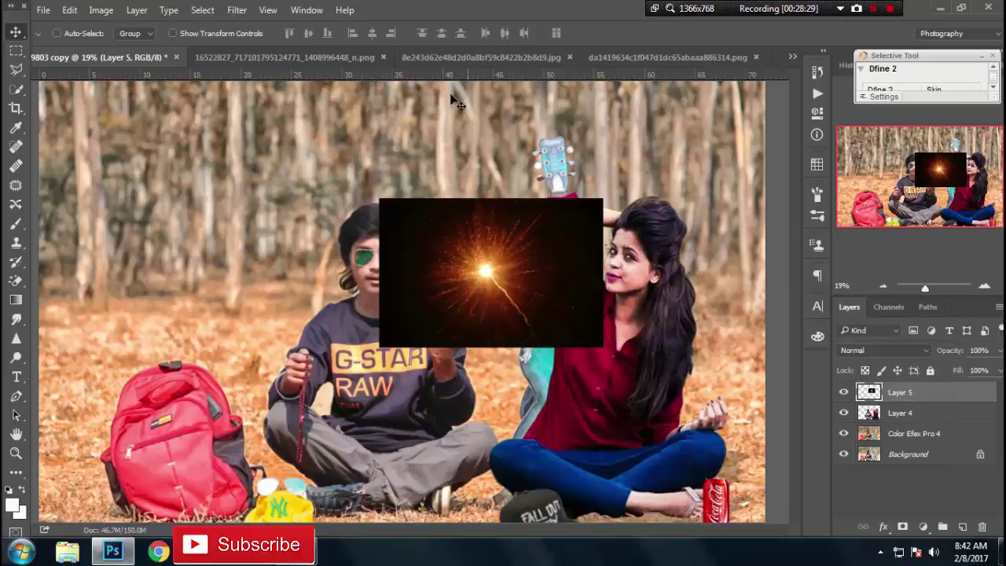
Soften the fireworks layer with a roughly 44-pixel Gaussian Blur.
click(250, 11)
mouse_move(259, 172)
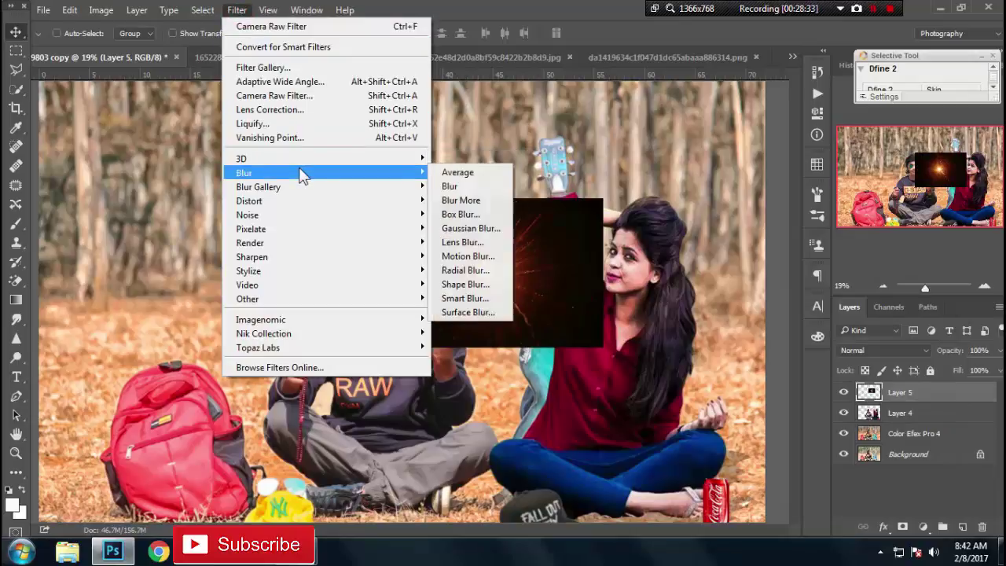
click(470, 228)
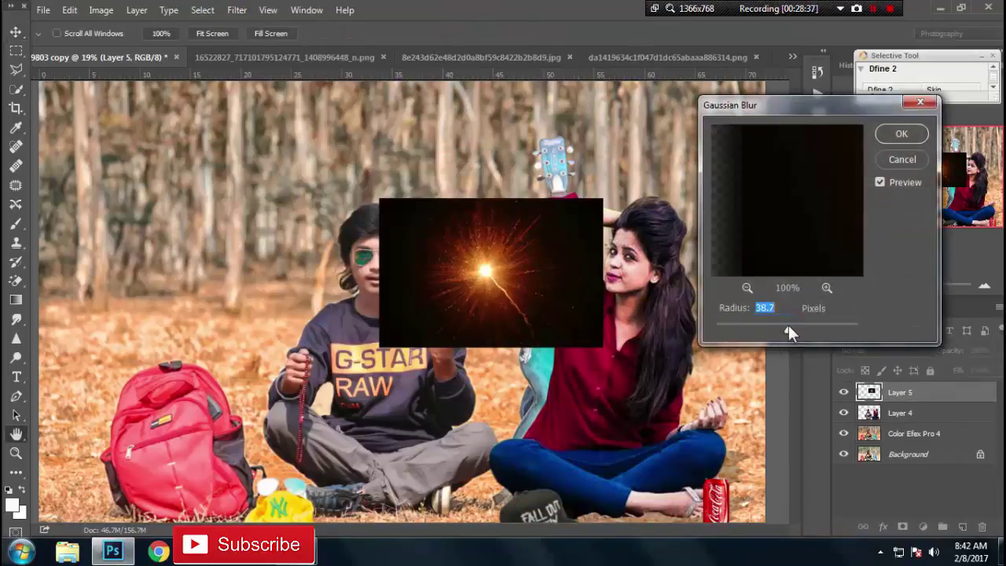
mouse_move(788, 333)
mouse_down()
mouse_move(797, 334)
mouse_move(787, 330)
mouse_up()
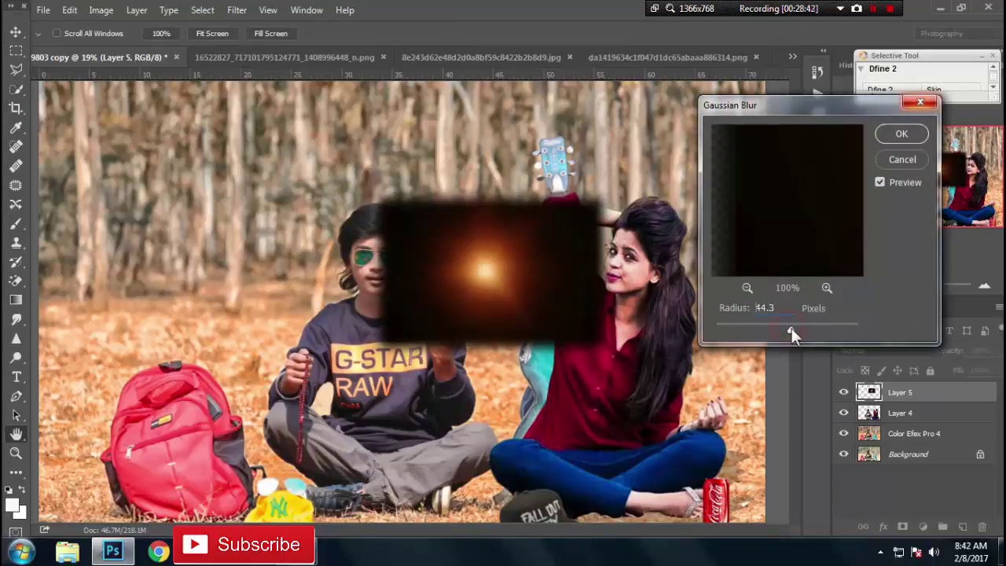
click(902, 133)
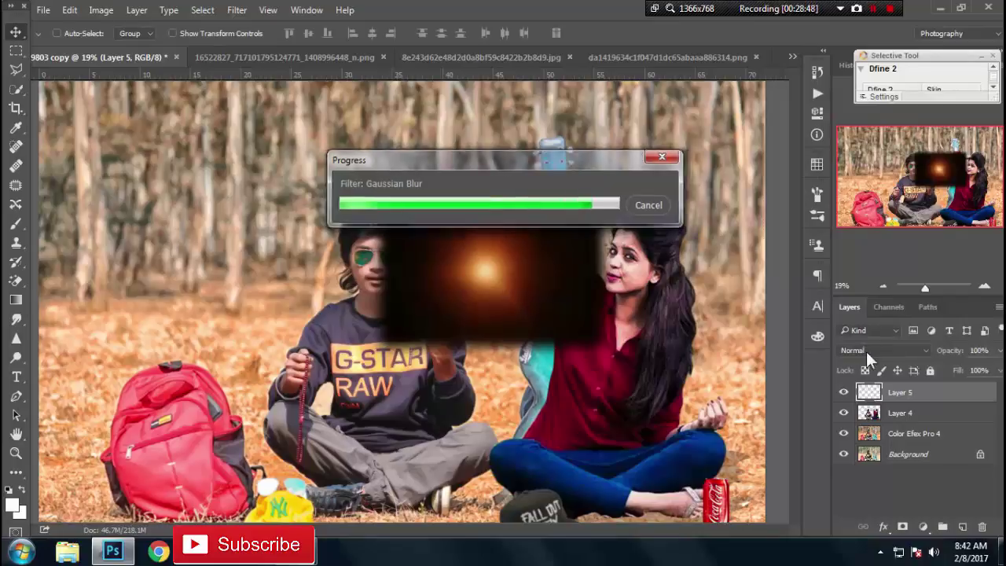
click(867, 351)
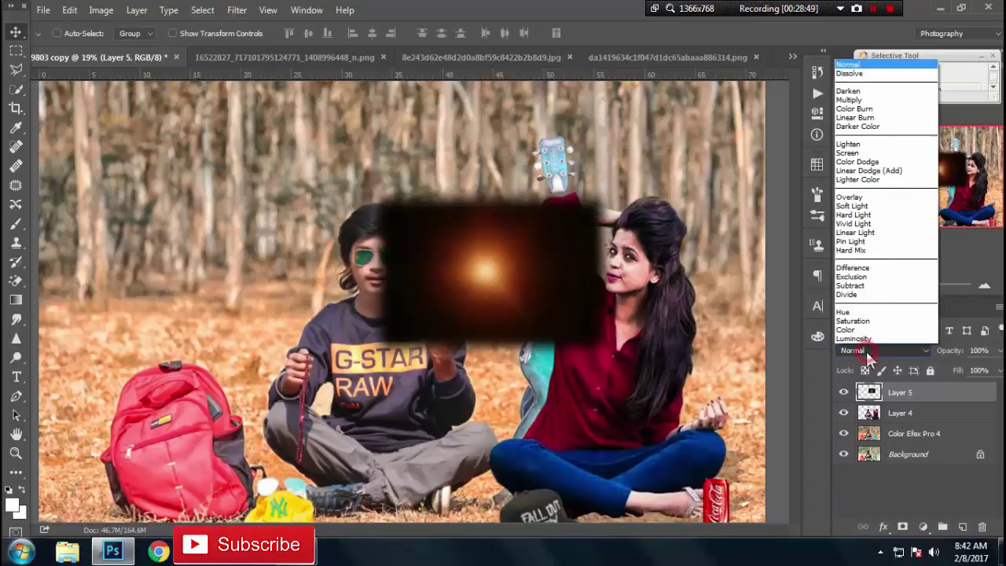
Set Layer 5 to Screen and enlarge the glow behind the raised guitar.
click(868, 154)
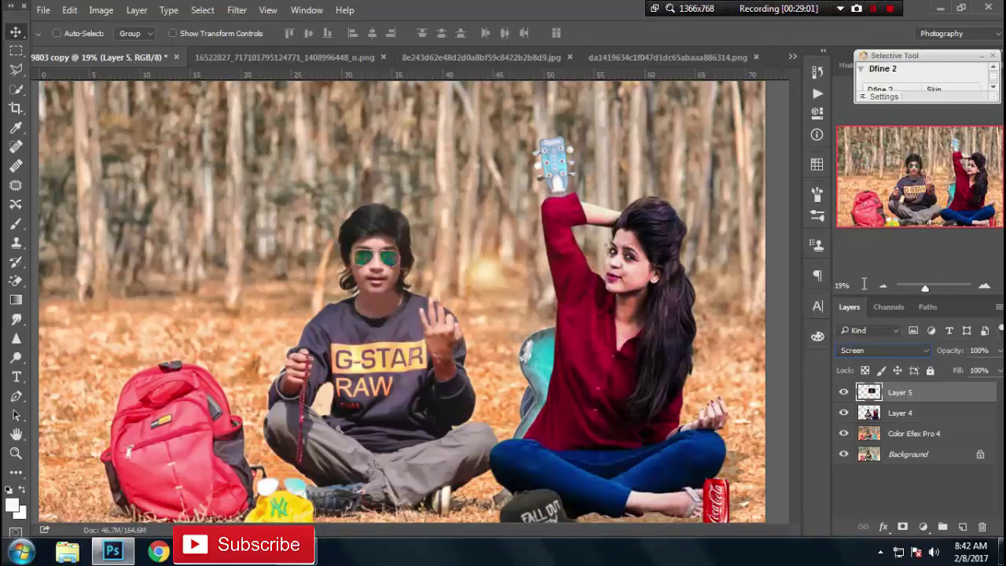
key(ctrl+t)
mouse_move(613, 359)
mouse_down()
mouse_move(647, 387)
mouse_move(747, 343)
mouse_up()
drag(626, 373, 581, 277)
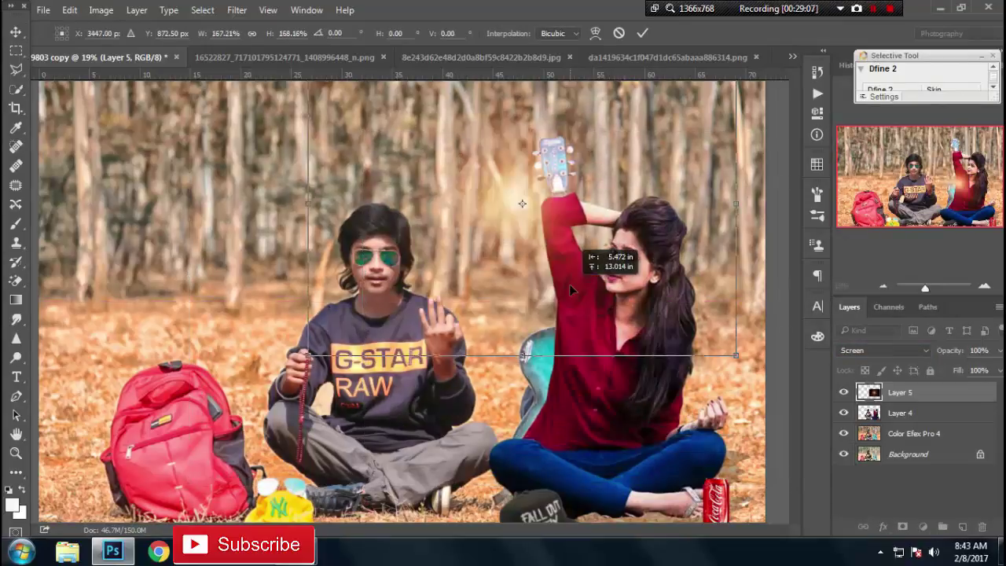
drag(749, 345, 794, 383)
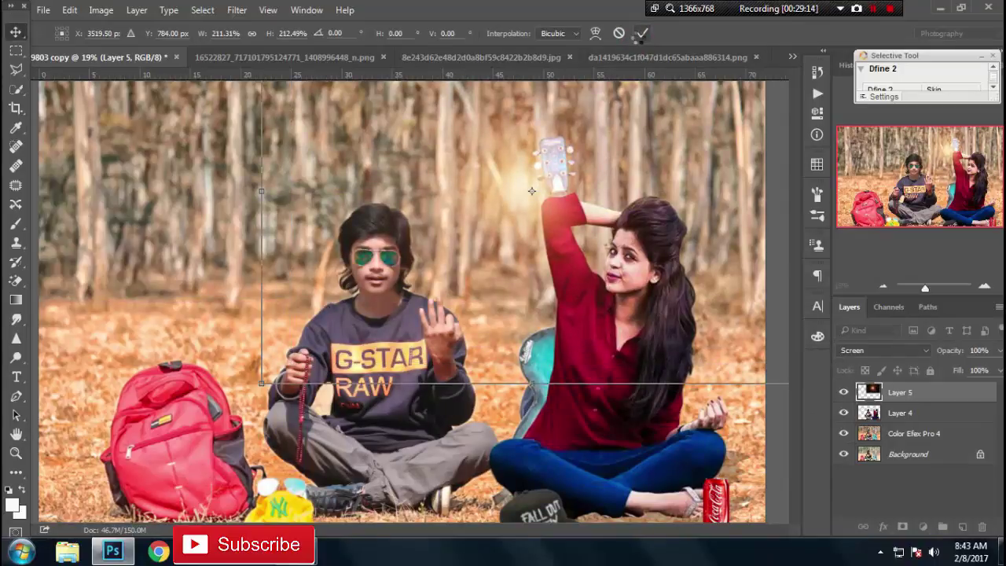
click(641, 33)
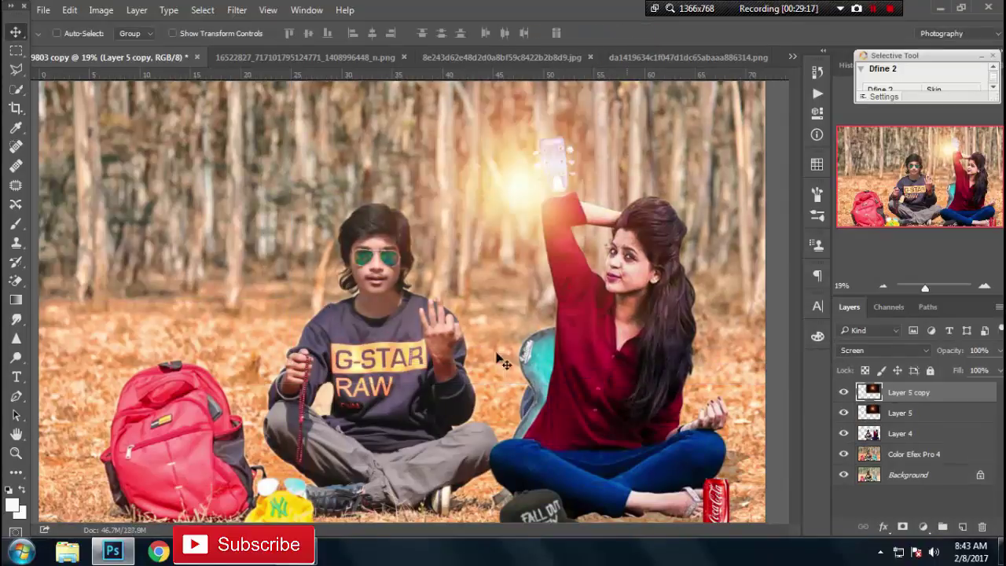
Duplicate the glow near the backpack and stretch and skew the copy into a tilted shape.
mouse_move(539, 224)
mouse_down()
mouse_move(224, 375)
mouse_move(287, 375)
mouse_up()
drag(475, 507, 240, 422)
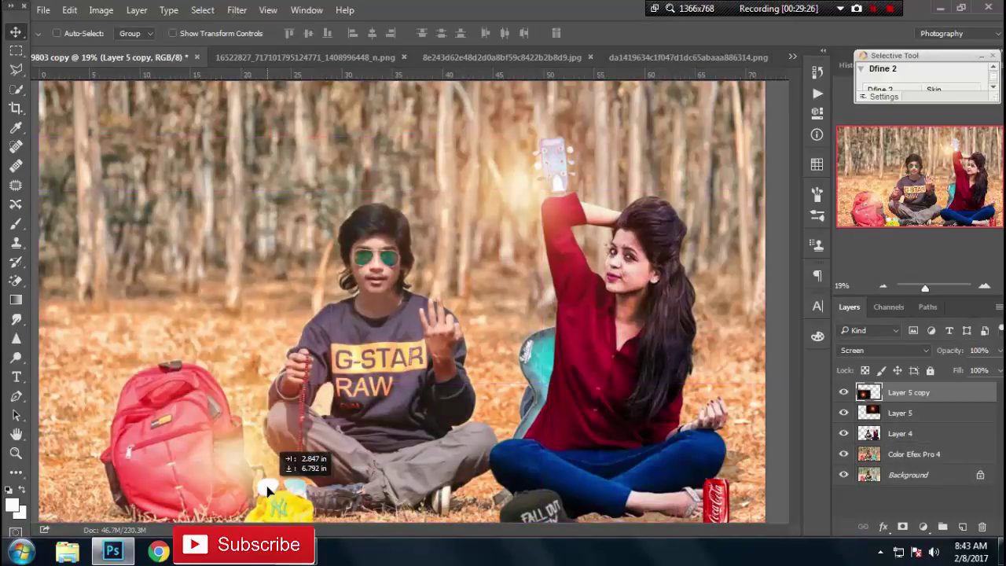
drag(239, 422, 285, 509)
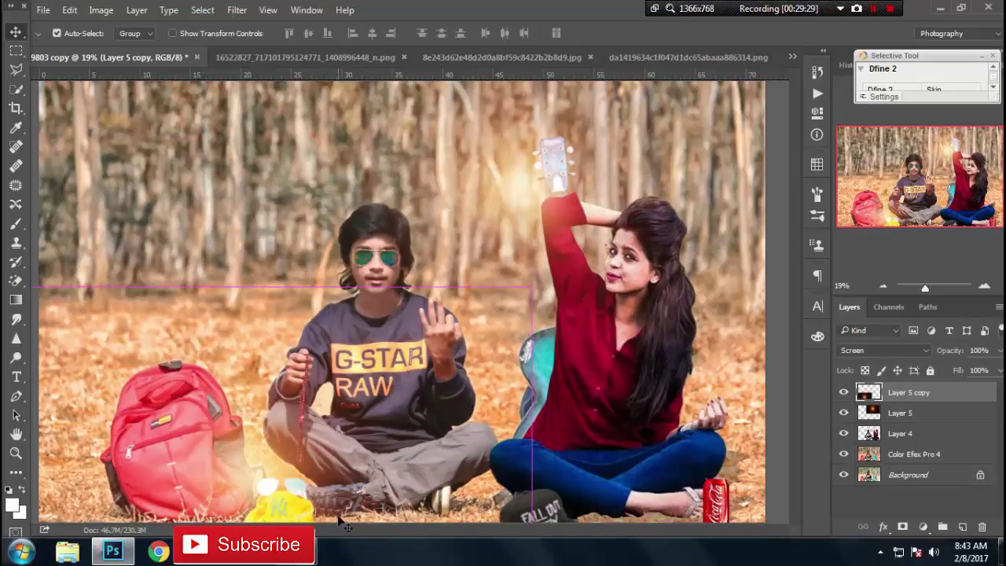
key(ctrl+t)
drag(266, 261, 265, 257)
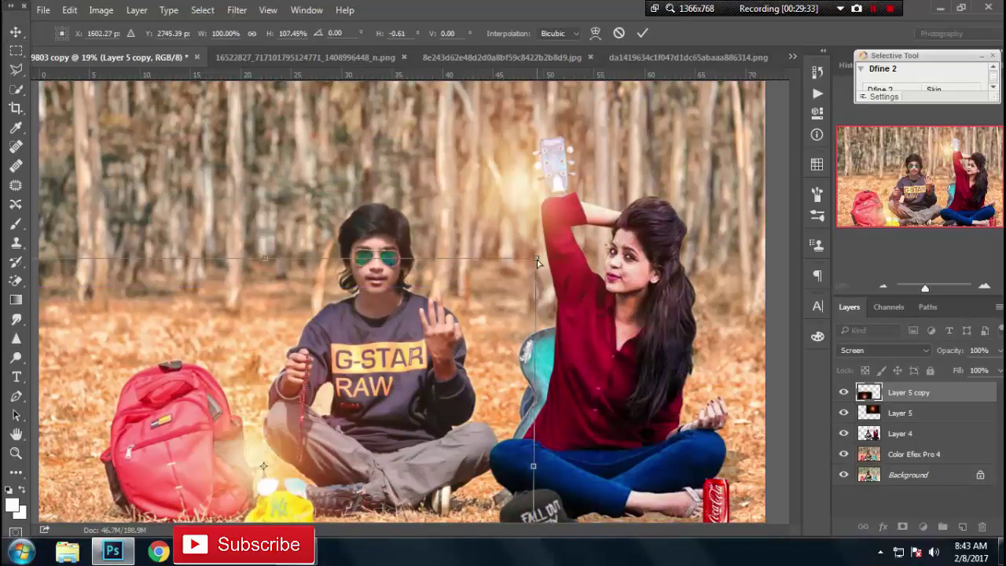
drag(538, 263, 564, 213)
drag(373, 444, 384, 462)
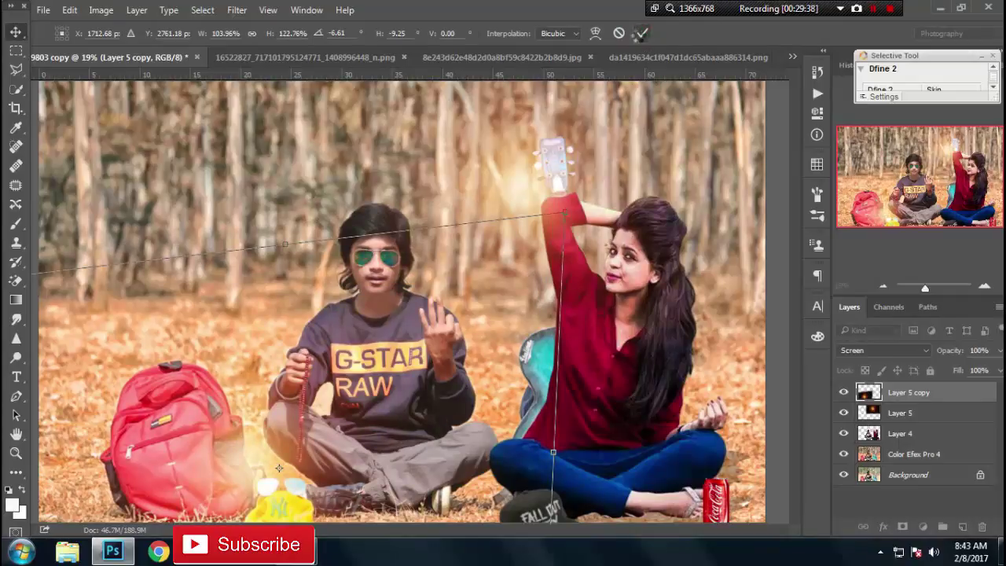
click(641, 33)
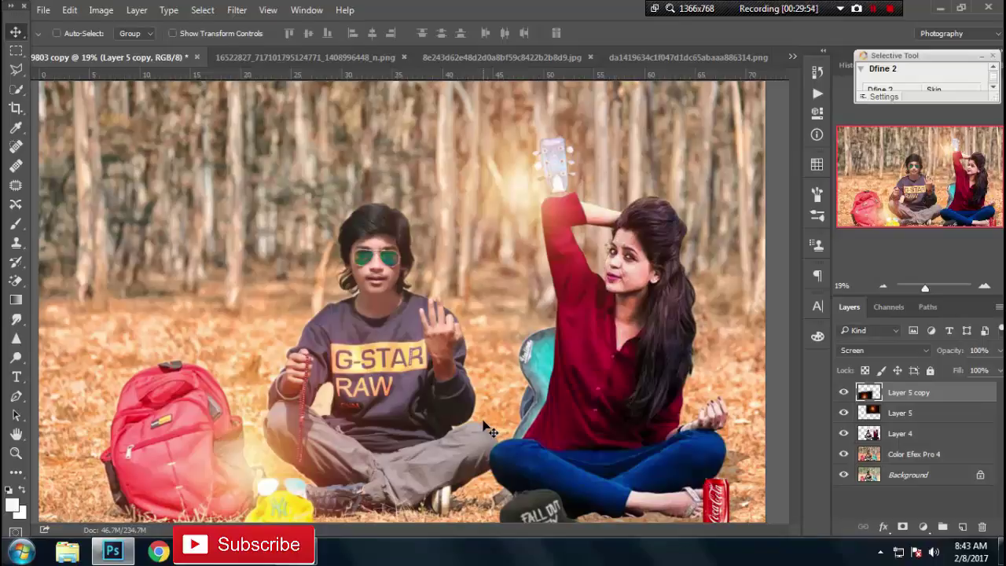
Select the couple from Layer 4's outline and brighten them with a raised midtone Curves point.
click(863, 437)
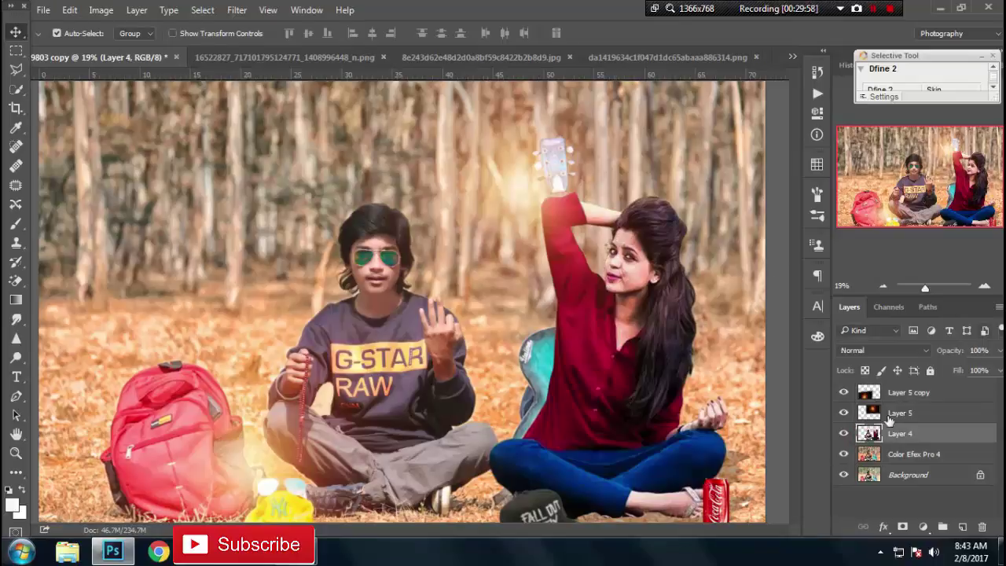
ctrl+click(868, 433)
click(101, 9)
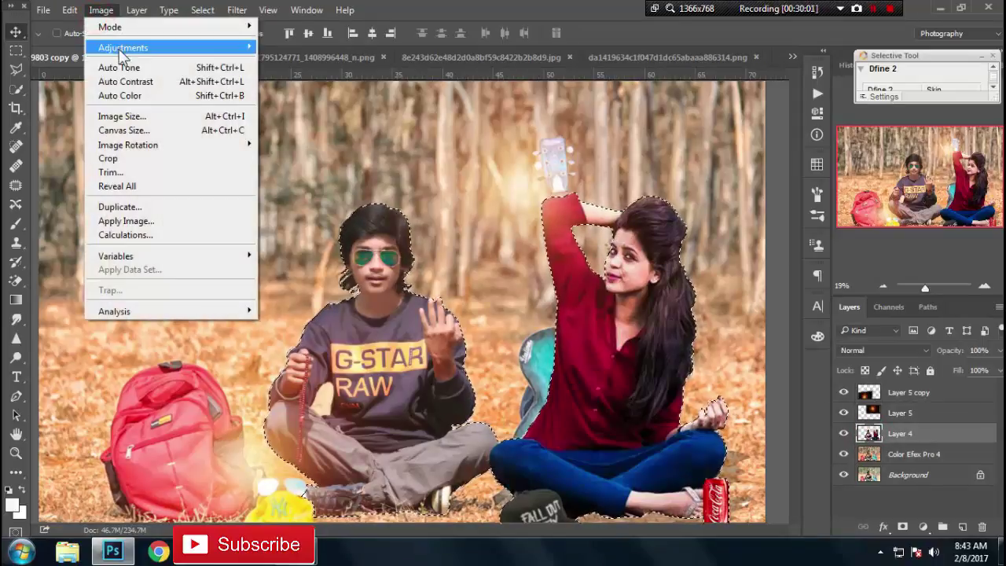
click(291, 75)
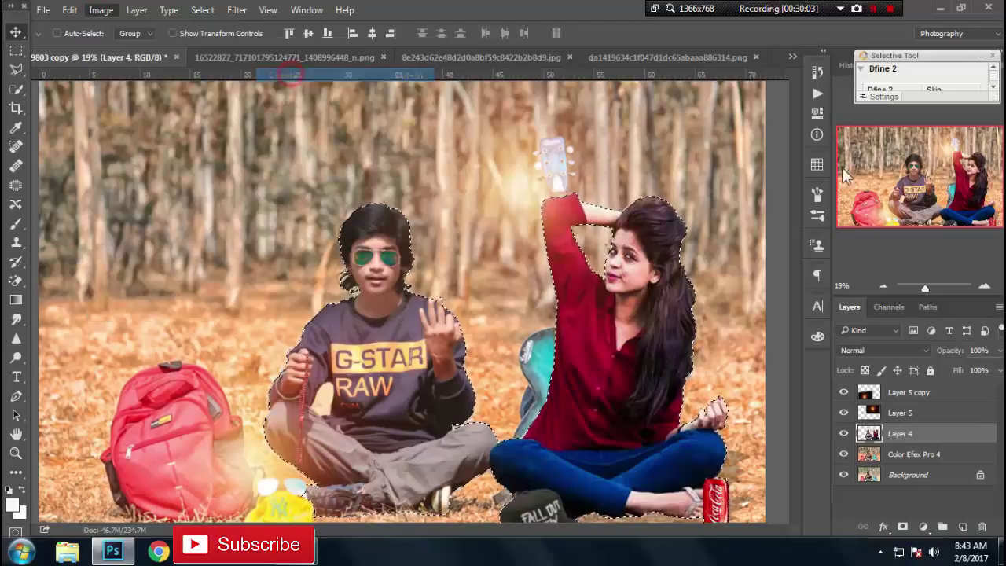
click(664, 216)
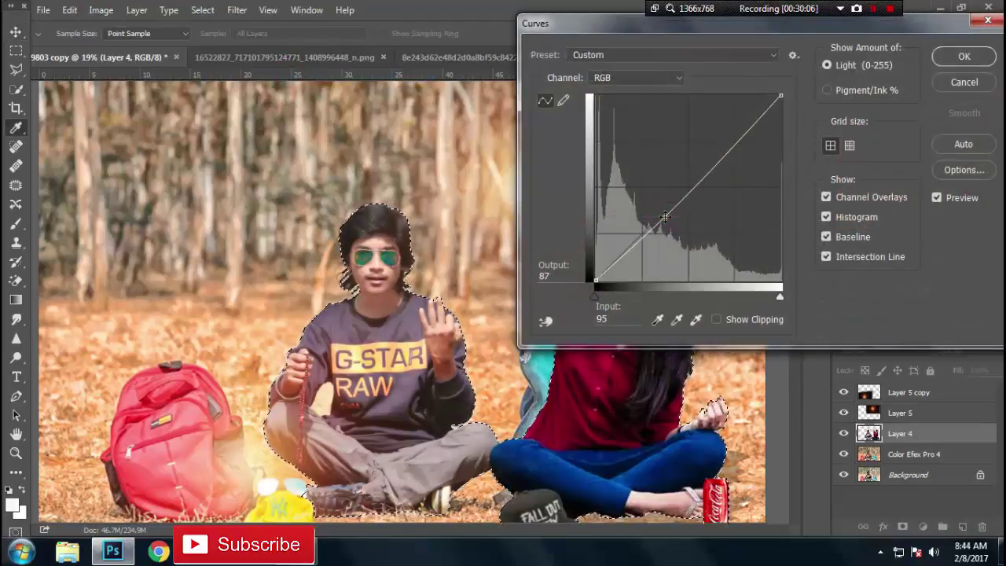
drag(664, 216, 673, 209)
drag(716, 17, 916, 69)
click(875, 227)
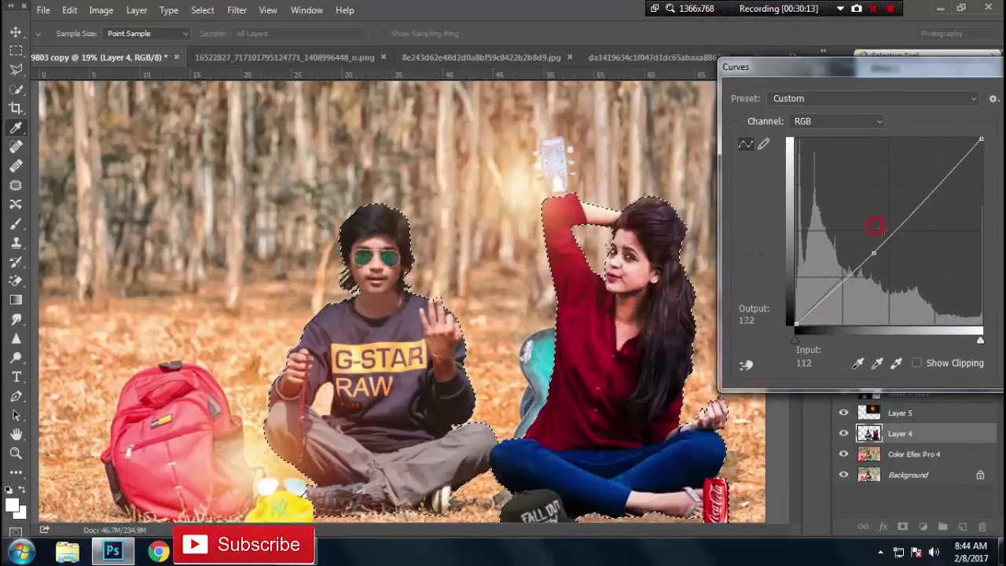
mouse_move(875, 227)
mouse_down()
mouse_move(857, 274)
mouse_move(843, 253)
mouse_move(862, 233)
mouse_up()
drag(887, 60, 630, 38)
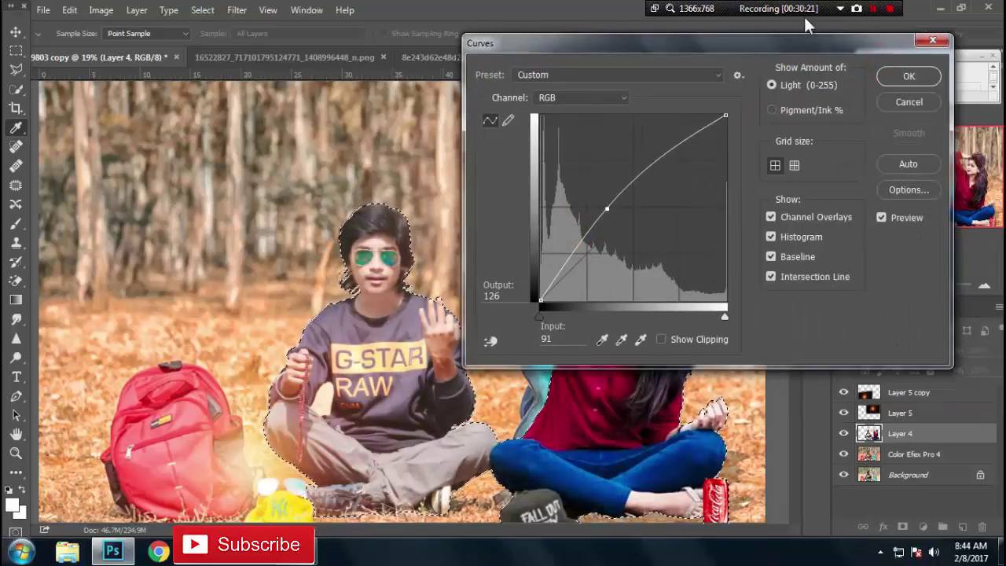
click(923, 40)
key(ctrl+0)
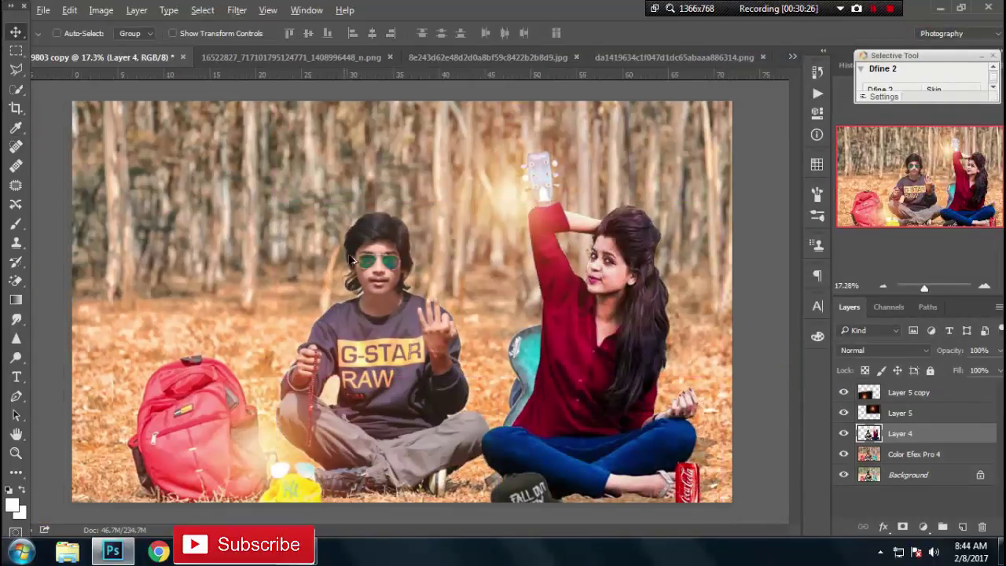
key(ctrl+plus)
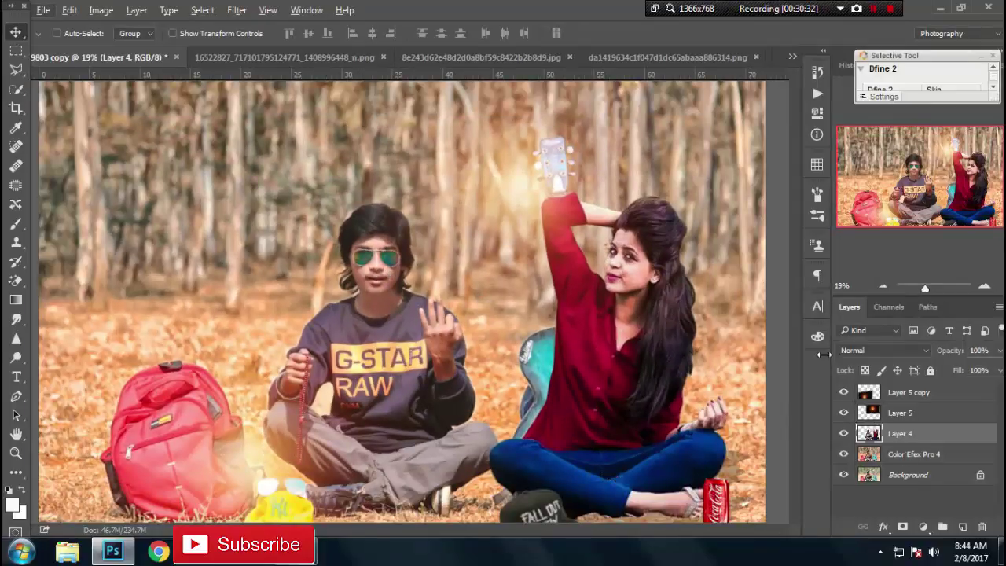
Open the handwritten love-text image from the Desktop.
key(p)
click(43, 10)
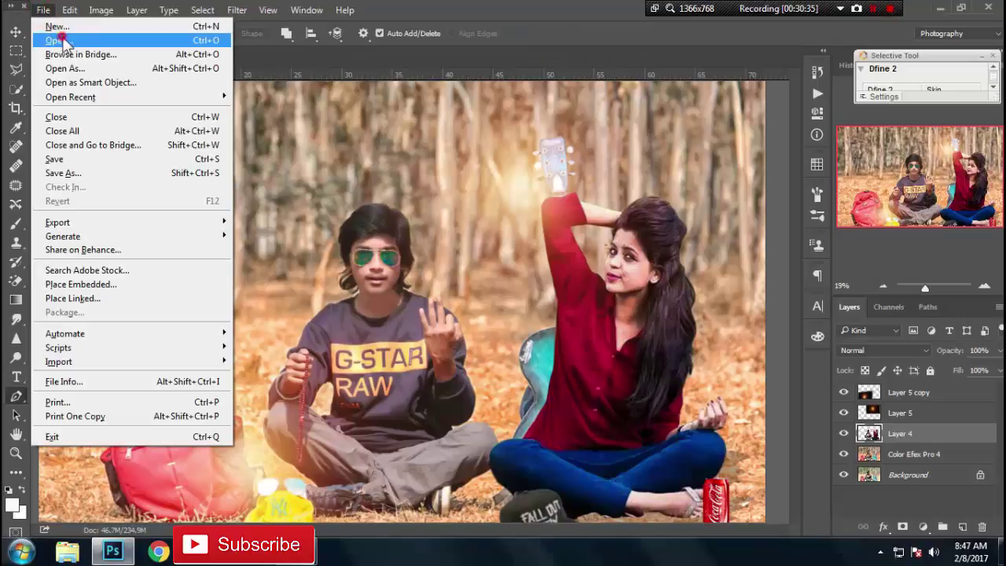
click(62, 40)
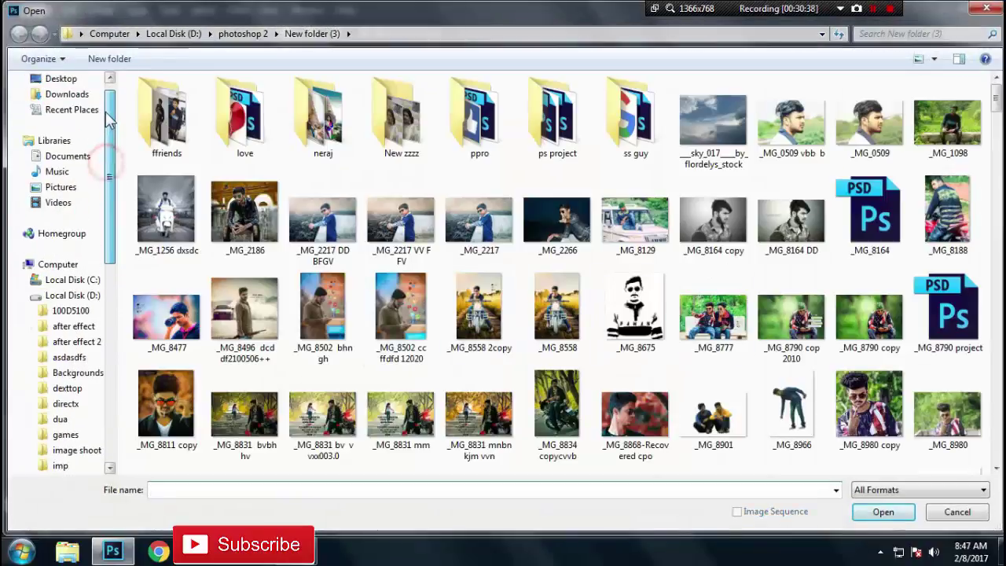
click(55, 79)
scroll(996, 221, down, 1)
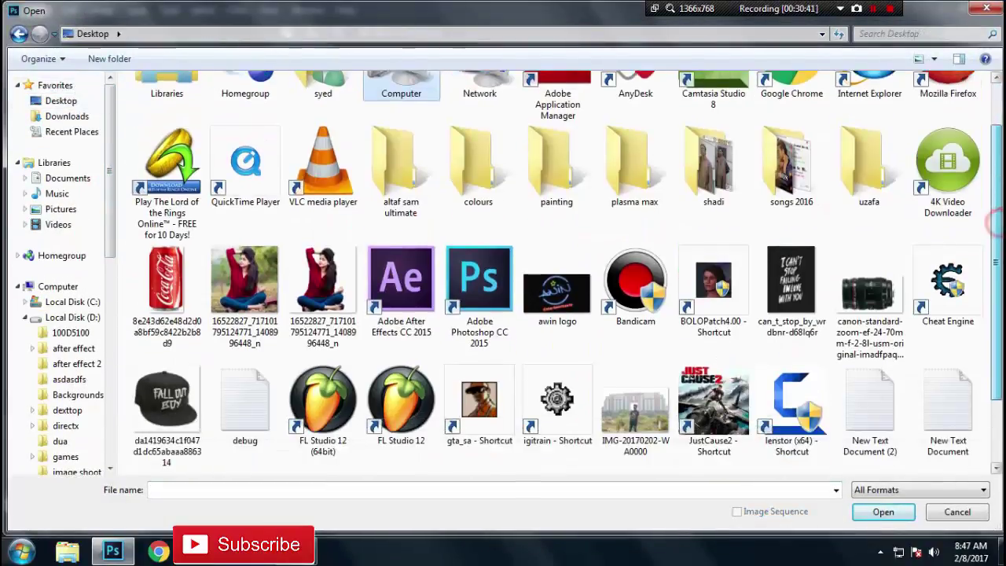
scroll(996, 220, down, 1)
click(792, 189)
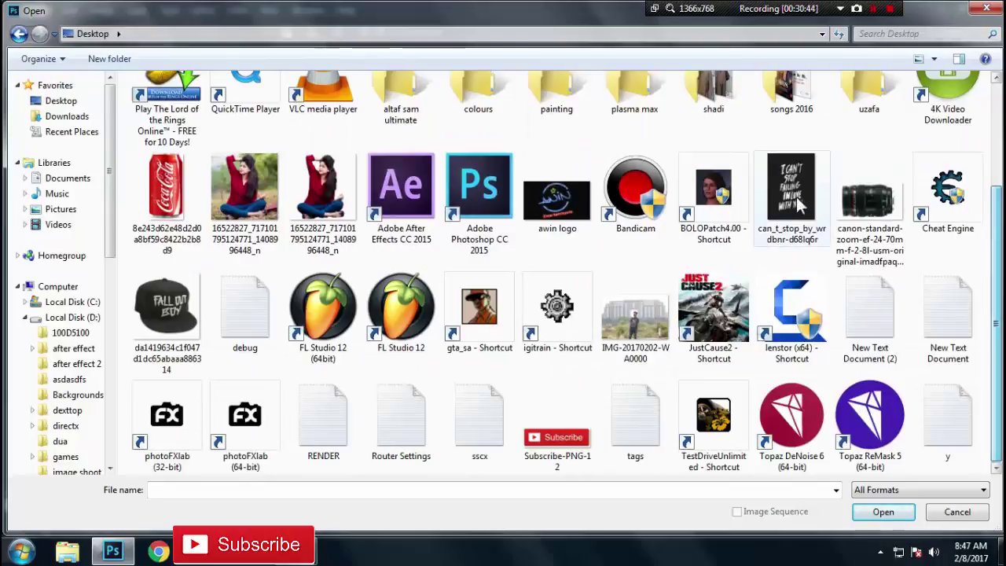
click(884, 512)
Move the love-text image into the couple composite, then enlarge and tilt it beside the boy.
click(16, 33)
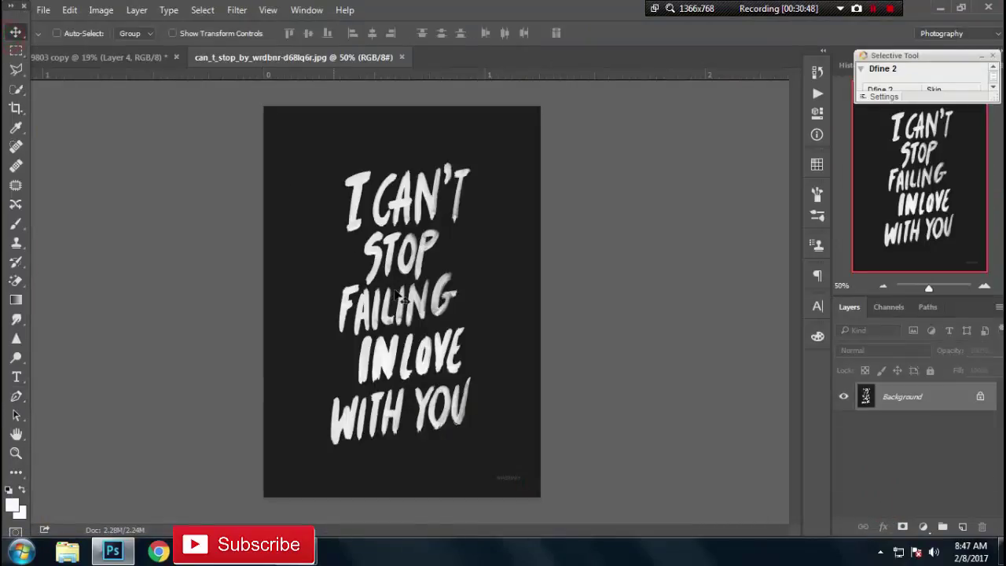
click(147, 60)
mouse_move(246, 261)
mouse_down()
mouse_move(271, 259)
mouse_move(238, 263)
mouse_up()
key(ctrl+t)
mouse_move(302, 346)
mouse_down()
mouse_move(334, 319)
mouse_move(339, 343)
mouse_up()
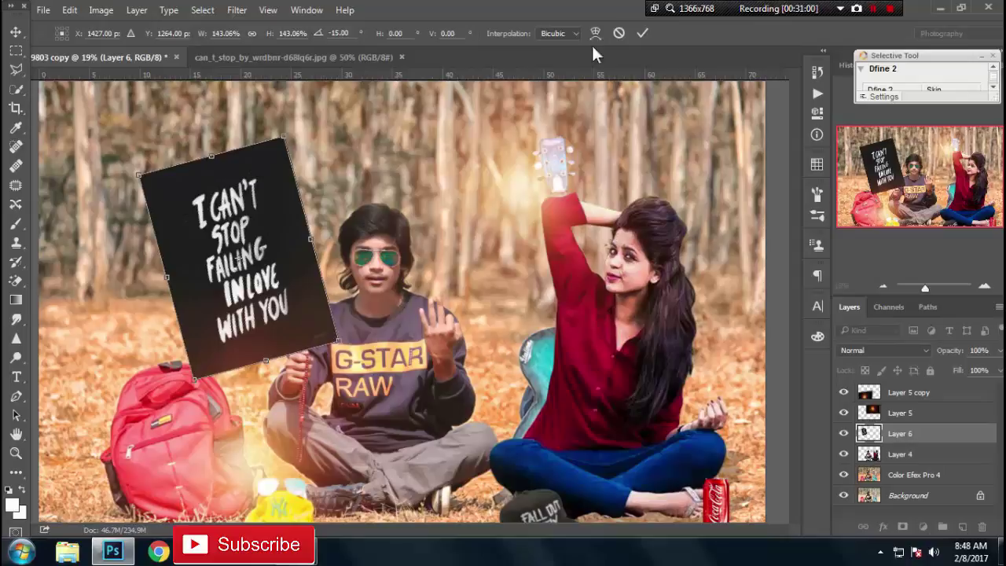
click(644, 34)
Try Multiply, Lighten, Soft Light, Subtract and Hue blend modes on the sign, settling on Color.
click(886, 351)
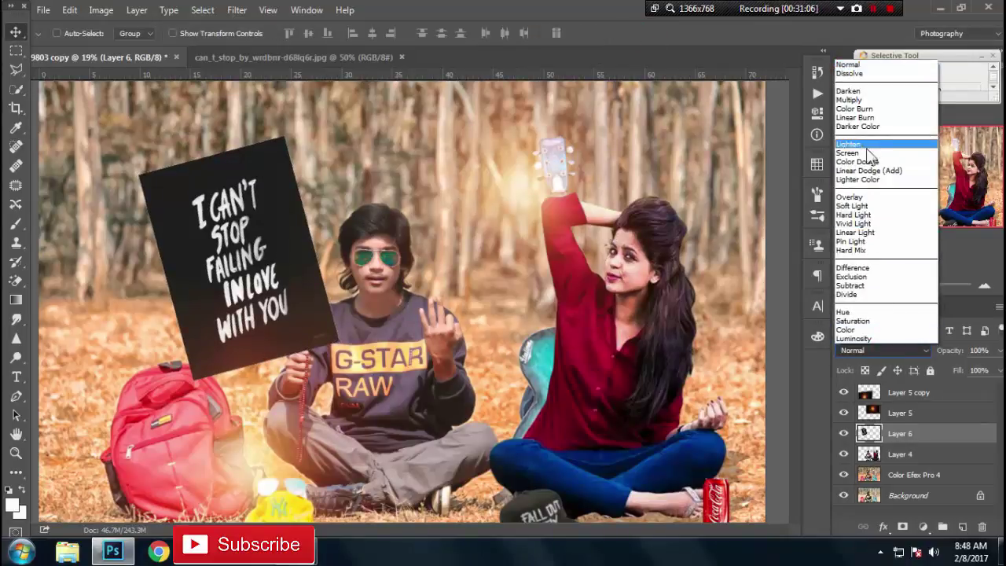
click(860, 101)
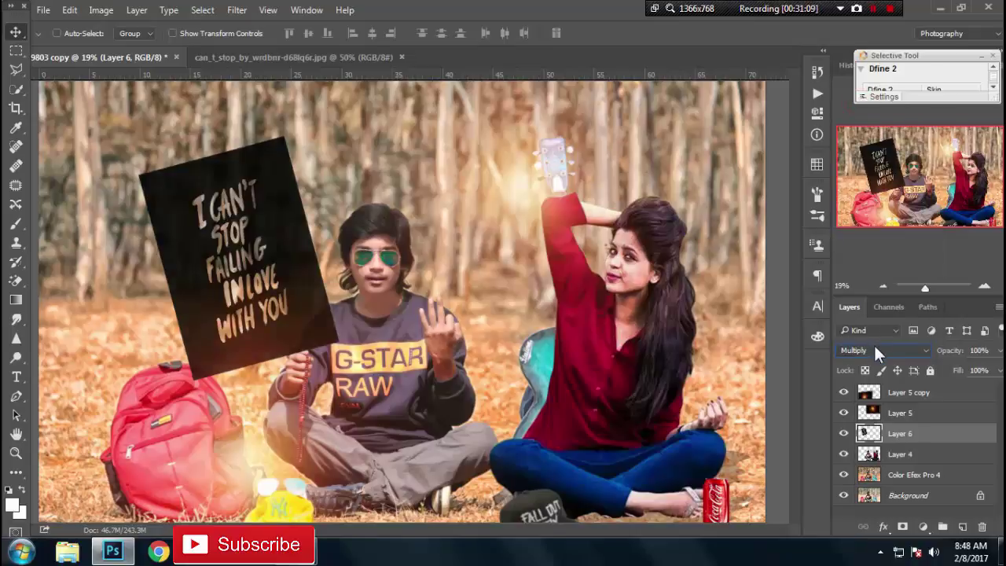
scroll(876, 350, down, 2)
scroll(875, 350, down, 2)
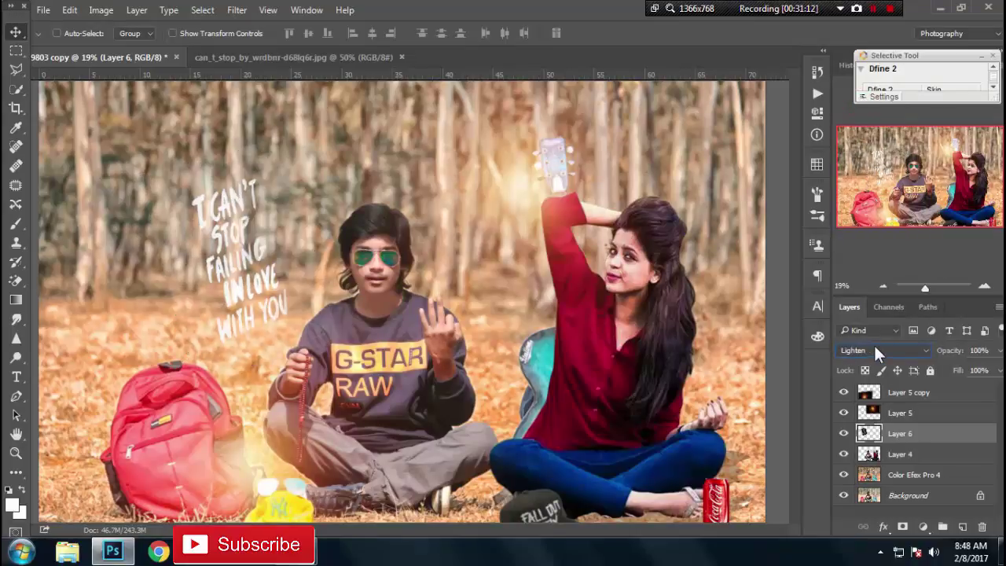
click(869, 351)
click(857, 206)
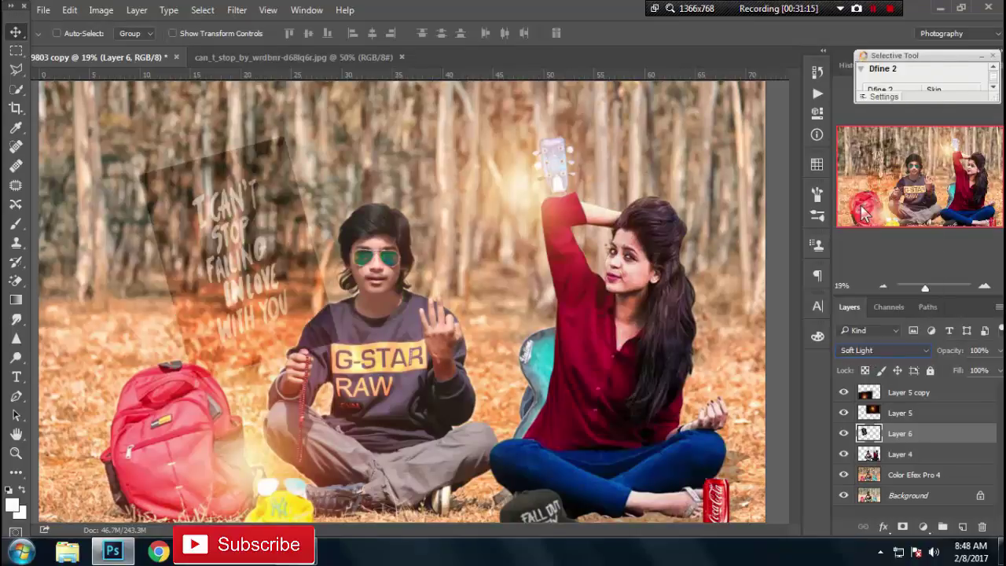
key(Down)
key(Down)
key(Down)
key(Down)
key(Down)
key(Down)
key(Down)
key(Up)
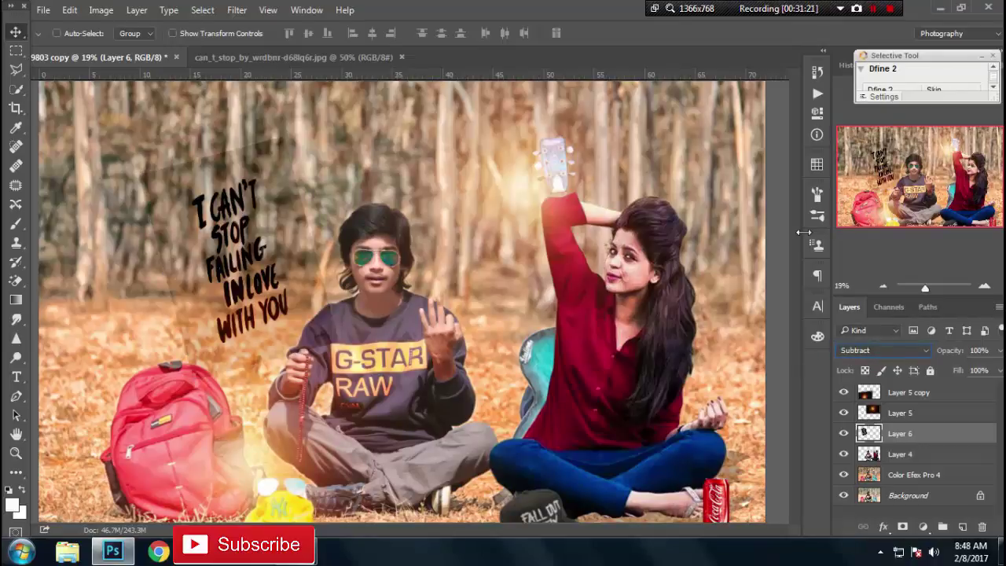
key(Down)
key(Down)
key(Down)
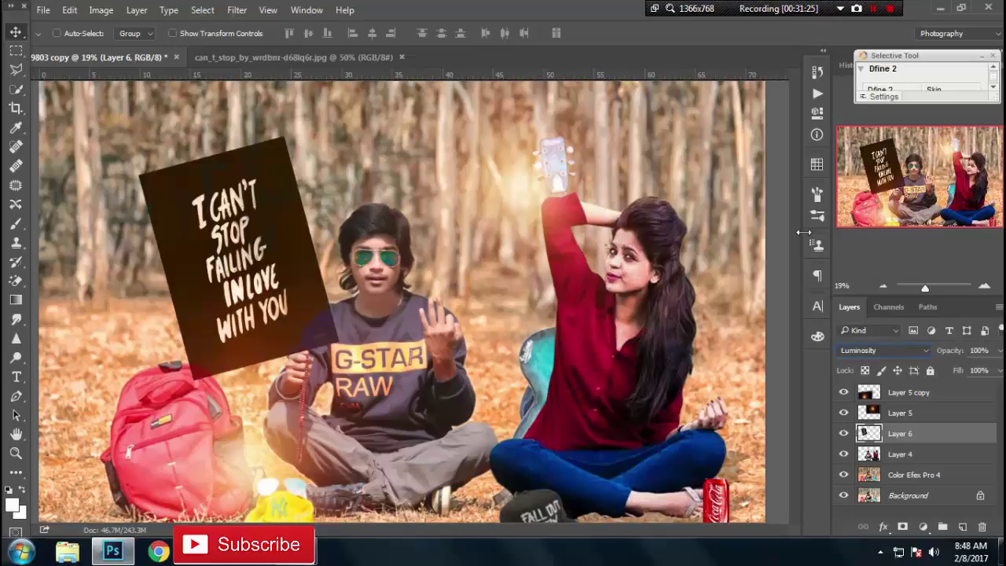
key(Up)
click(923, 454)
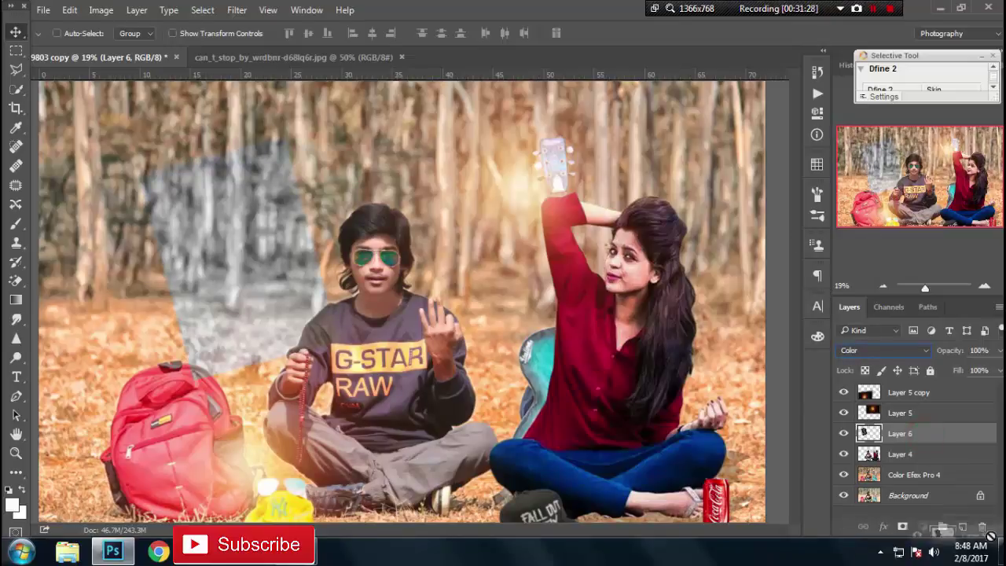
Magic-erase the love-text poster's black background, including inside the O of YOU and G of FALLING.
click(340, 61)
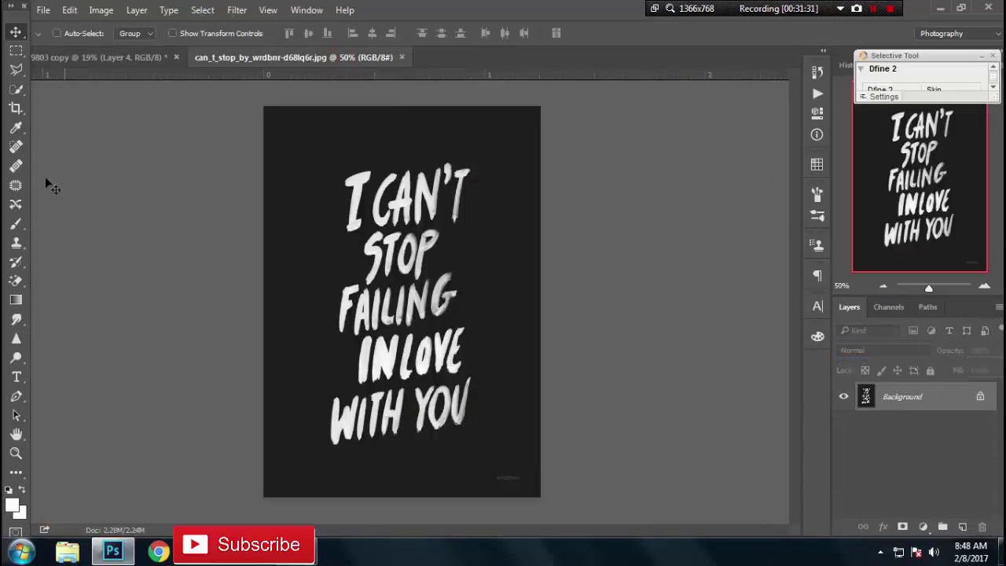
click(15, 281)
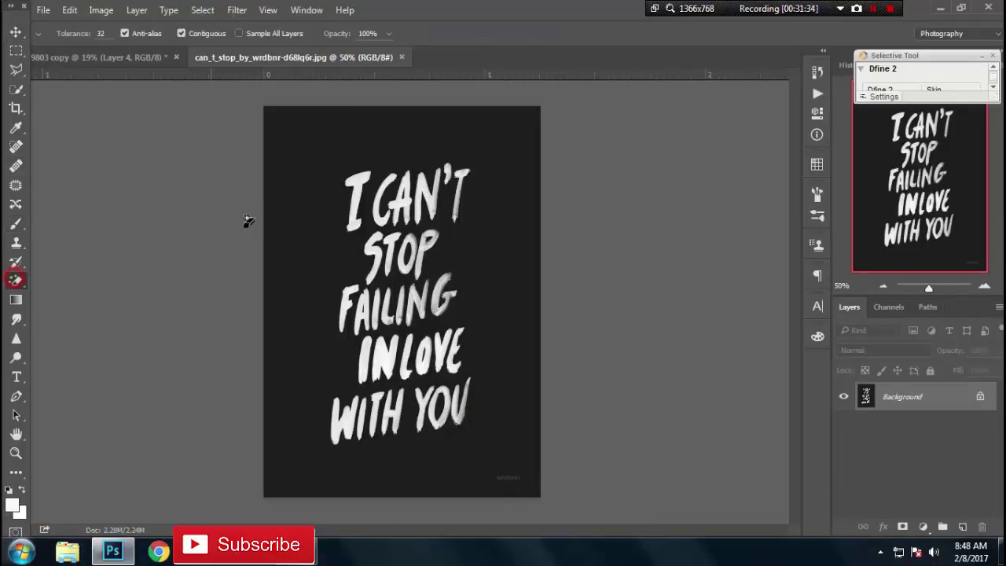
click(286, 188)
key(ctrl+z)
click(472, 266)
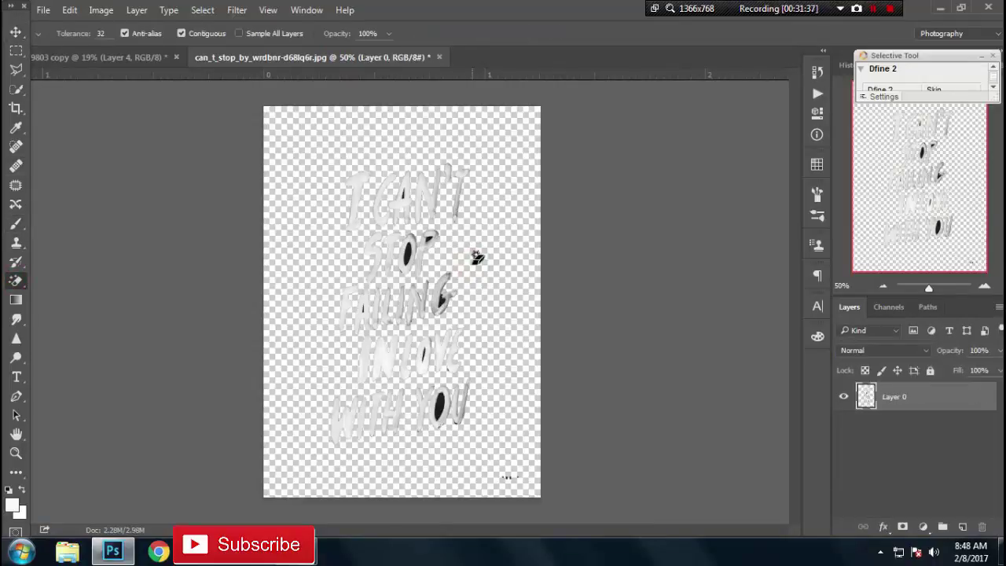
scroll(432, 410, down, 1)
scroll(433, 404, up, 2)
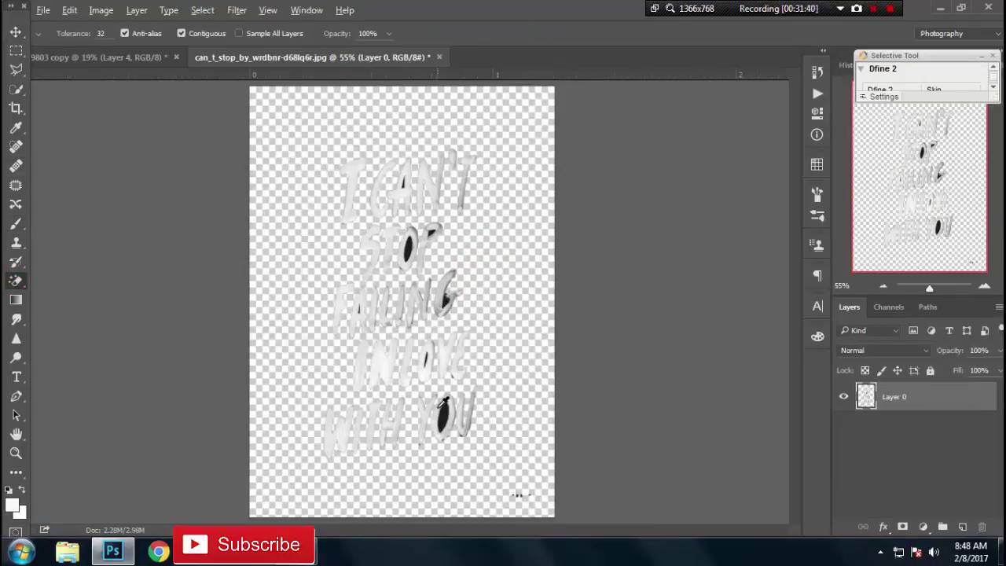
click(443, 410)
click(444, 300)
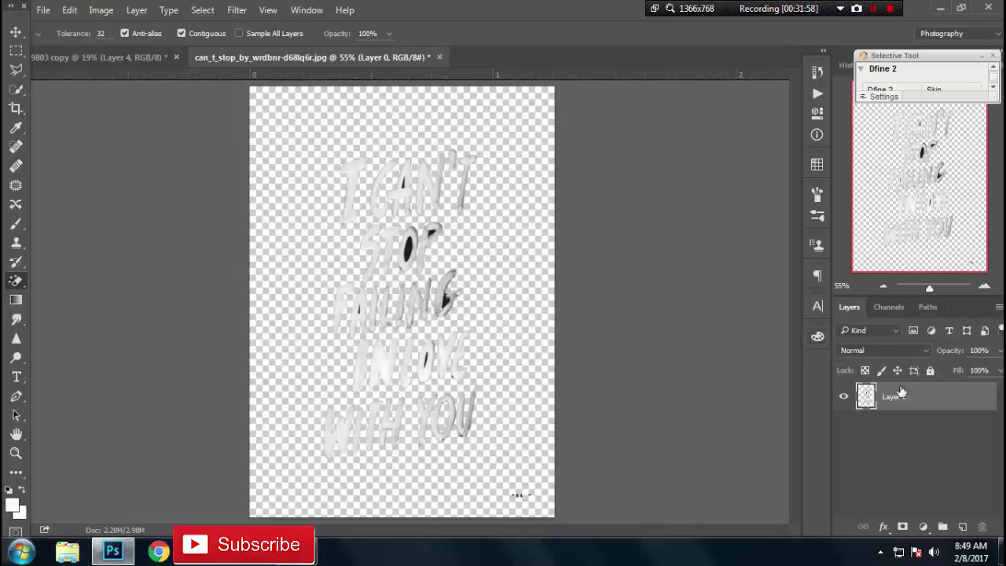
Revert the poster to its original state from the History panel.
click(818, 72)
click(757, 94)
click(786, 63)
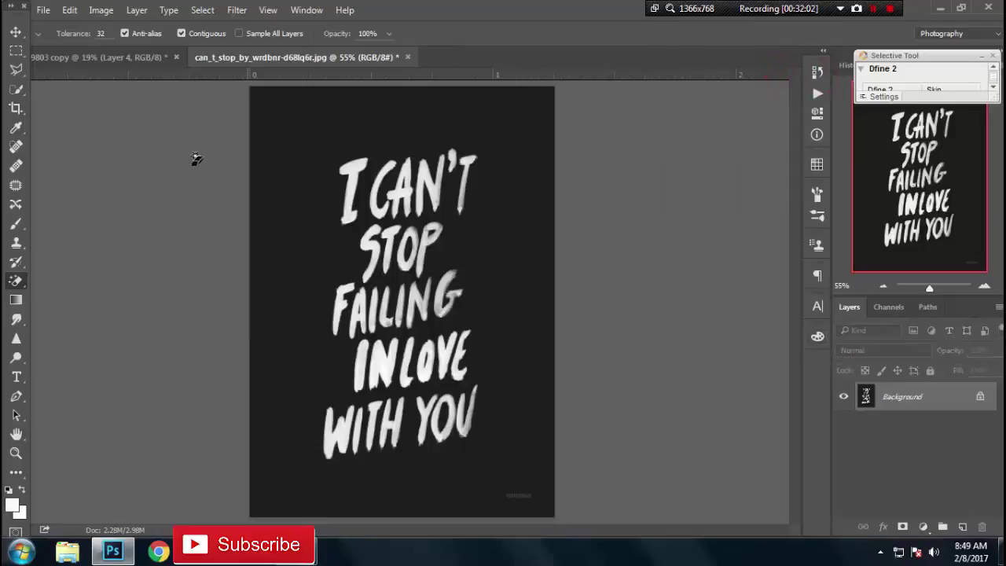
Drag the poster into the forest photo and set its blend mode to Lighten.
key(v)
drag(206, 162, 234, 149)
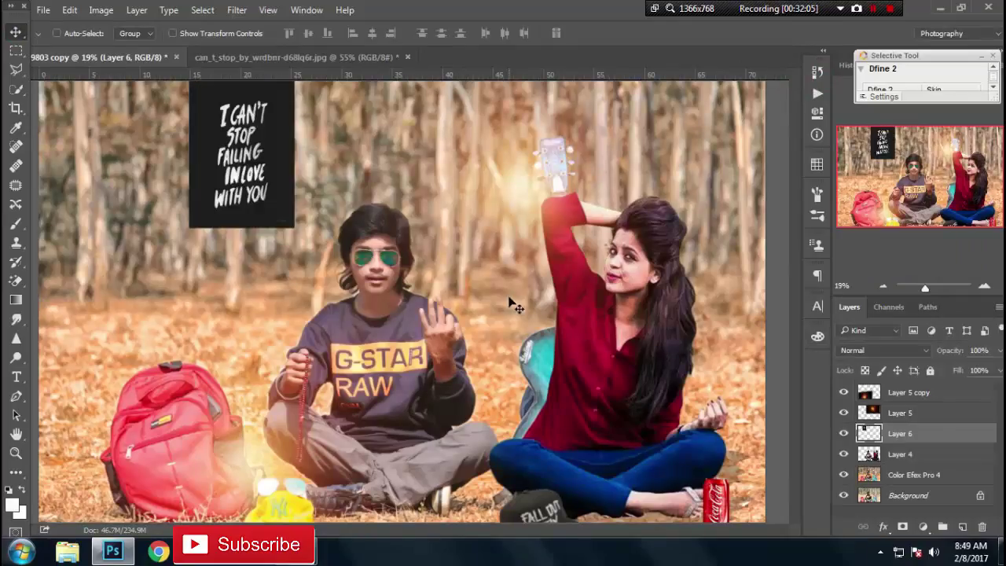
click(866, 346)
click(868, 98)
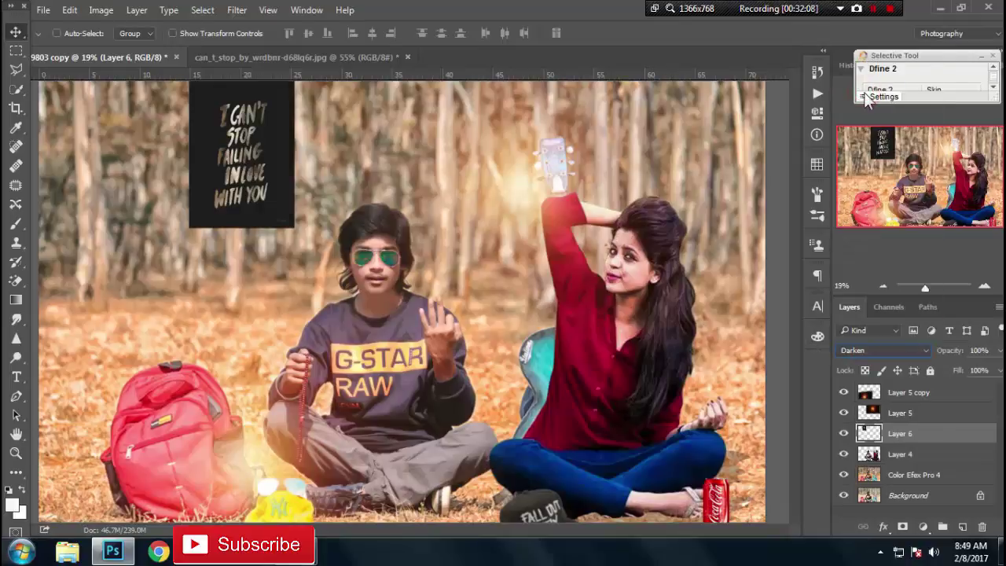
key(Down)
key(Down)
key(Down)
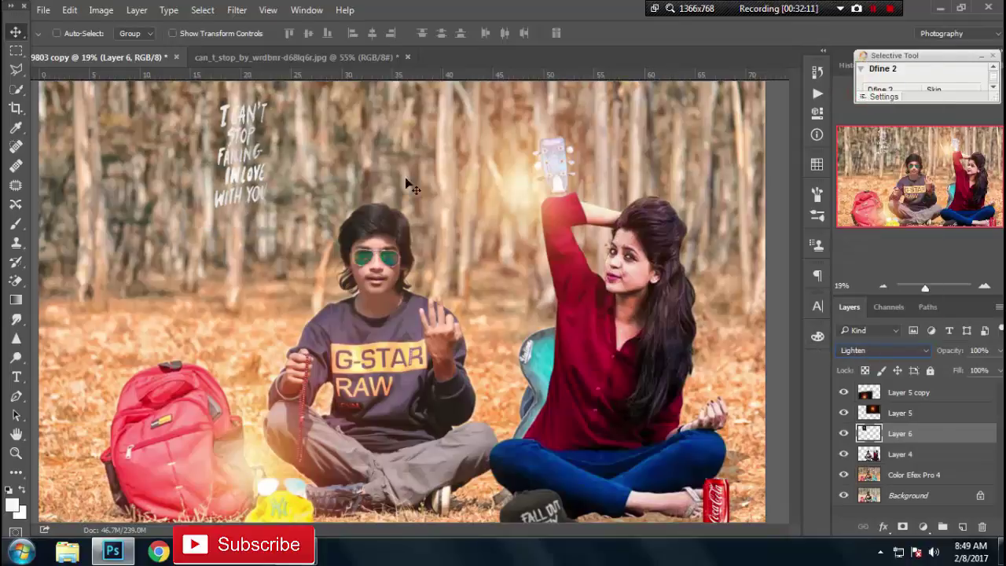
Tilt the love-text layer about 25 degrees and commit the rotation.
key(ctrl+t)
mouse_move(299, 252)
mouse_down()
mouse_move(271, 243)
mouse_move(267, 291)
mouse_up()
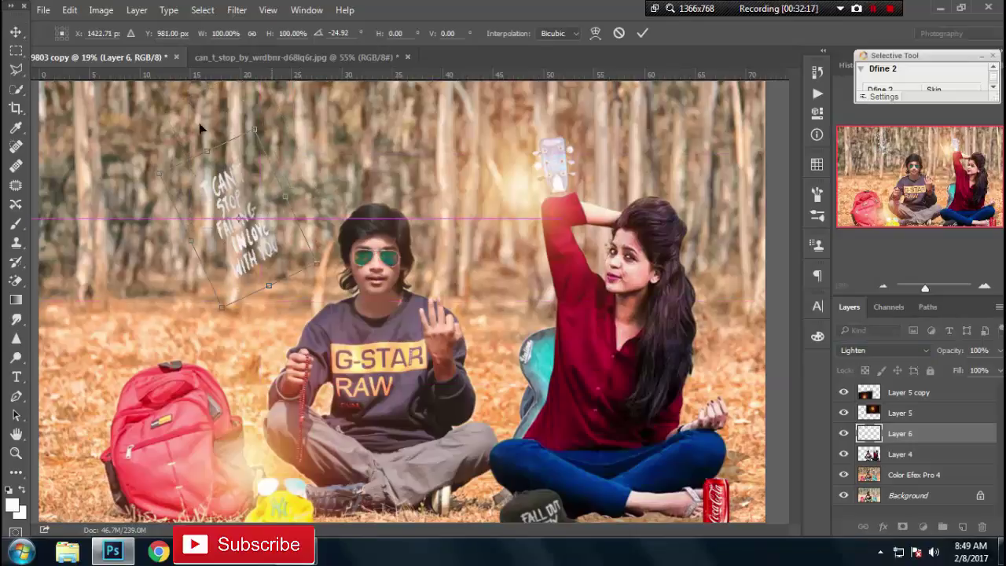
click(641, 35)
click(100, 9)
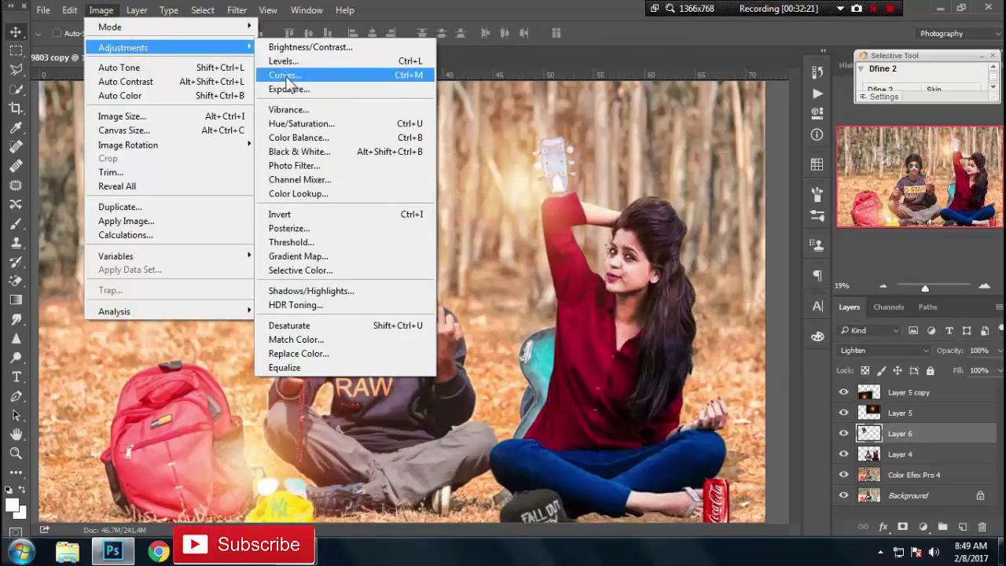
Brighten the love text by bending the RGB Curves line upward.
click(285, 76)
drag(555, 284, 554, 258)
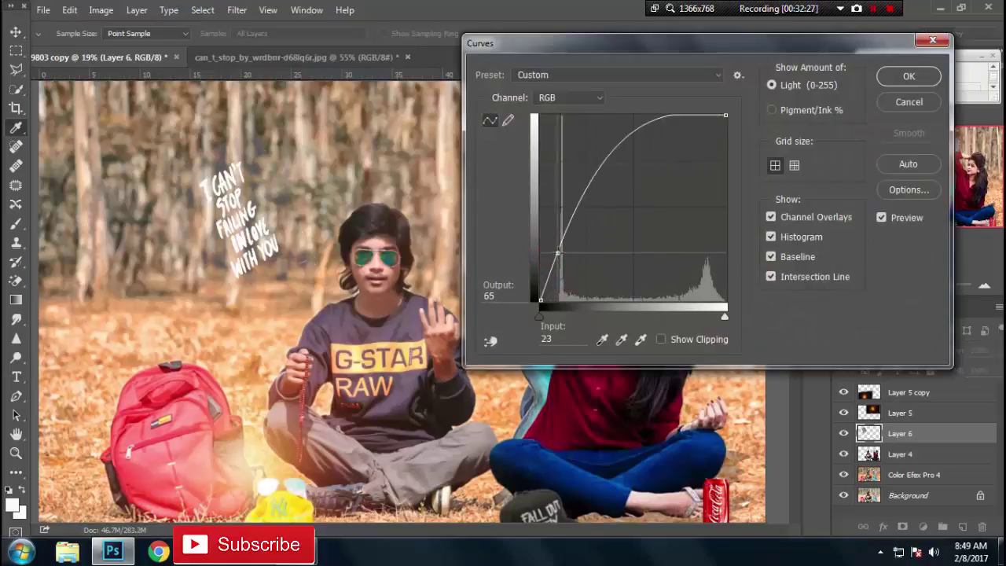
drag(554, 258, 560, 253)
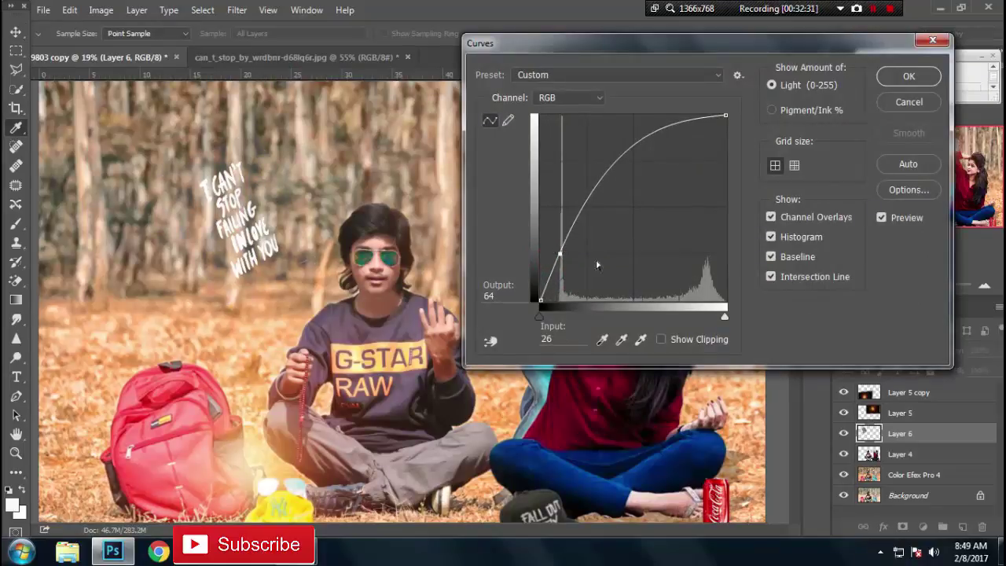
click(904, 76)
Enlarge the text to about 147%, shift it up-left, and move Layer 6 to the top.
key(ctrl+t)
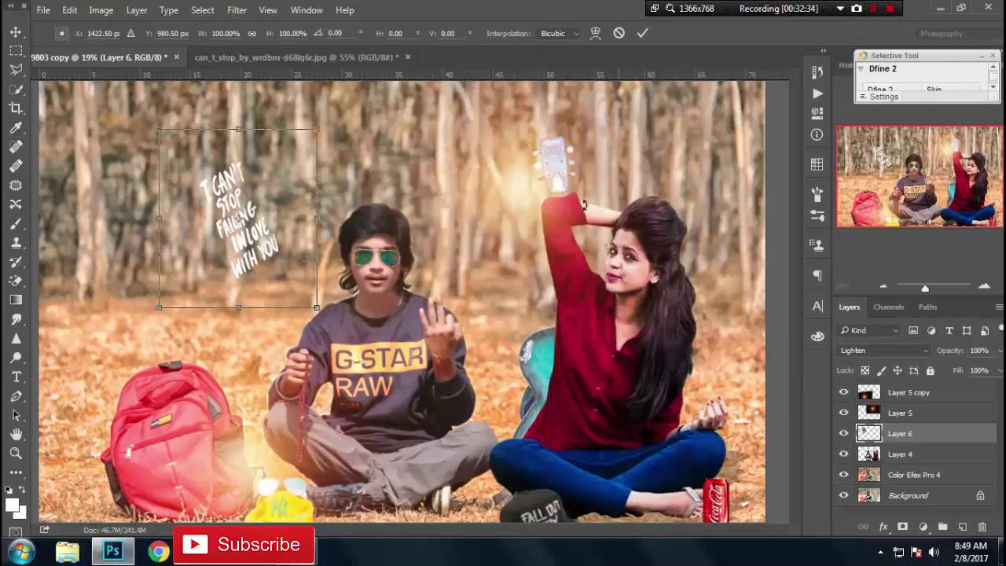
drag(314, 303, 393, 393)
drag(315, 299, 260, 272)
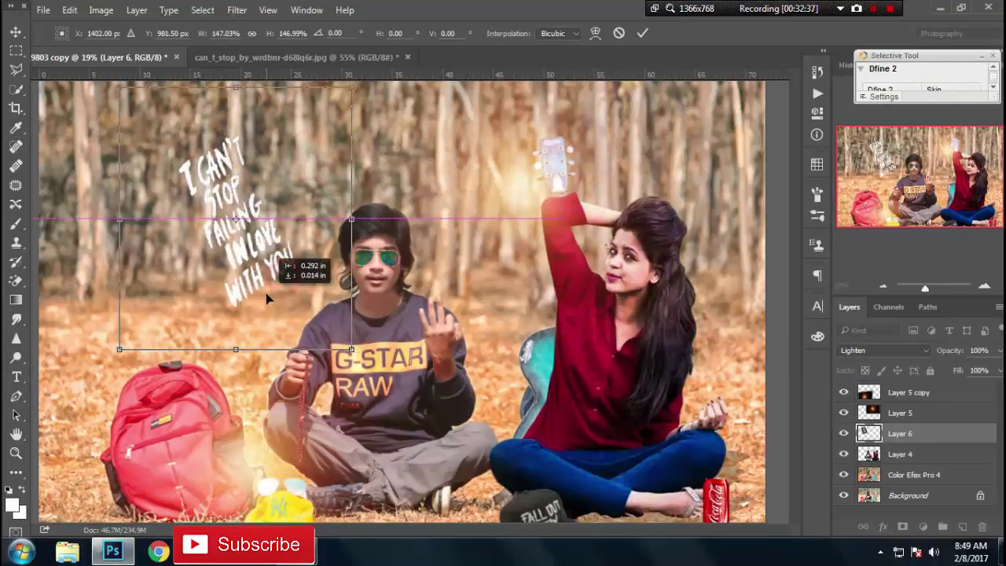
click(643, 33)
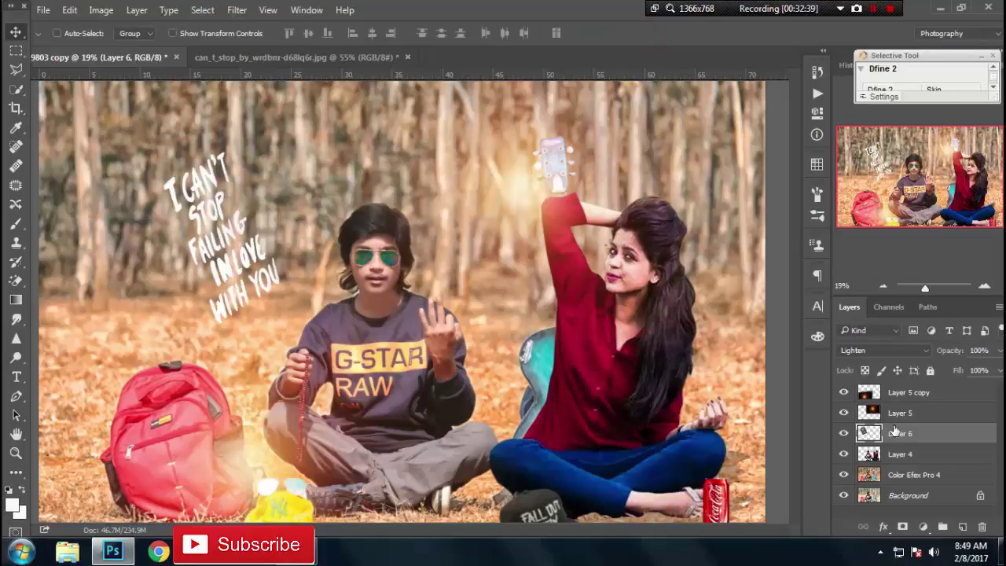
drag(896, 431, 909, 445)
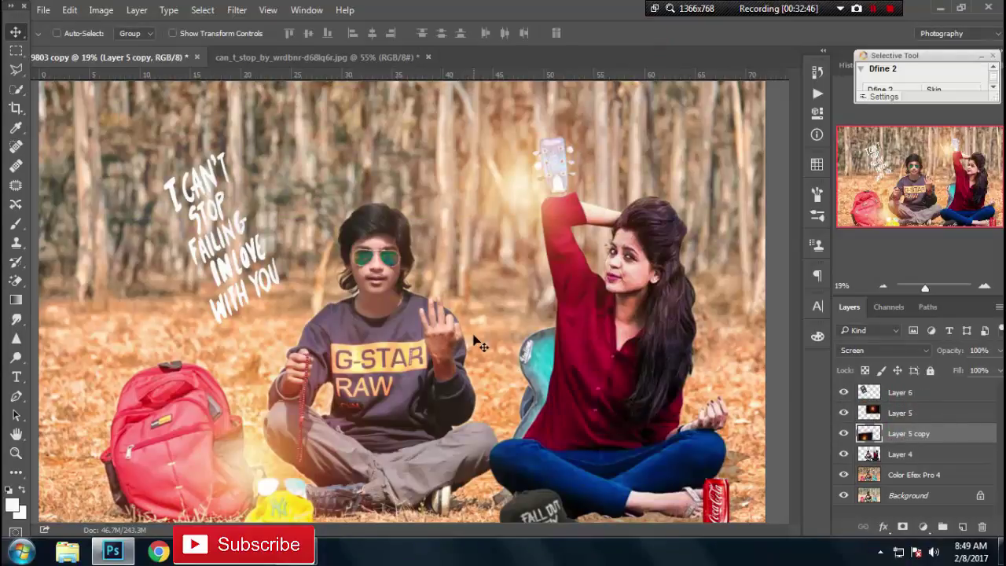
On Layer 4, Magic Wand-select the sweatshirt, its RAW text, lower part, and raised hand with sleeve.
click(883, 456)
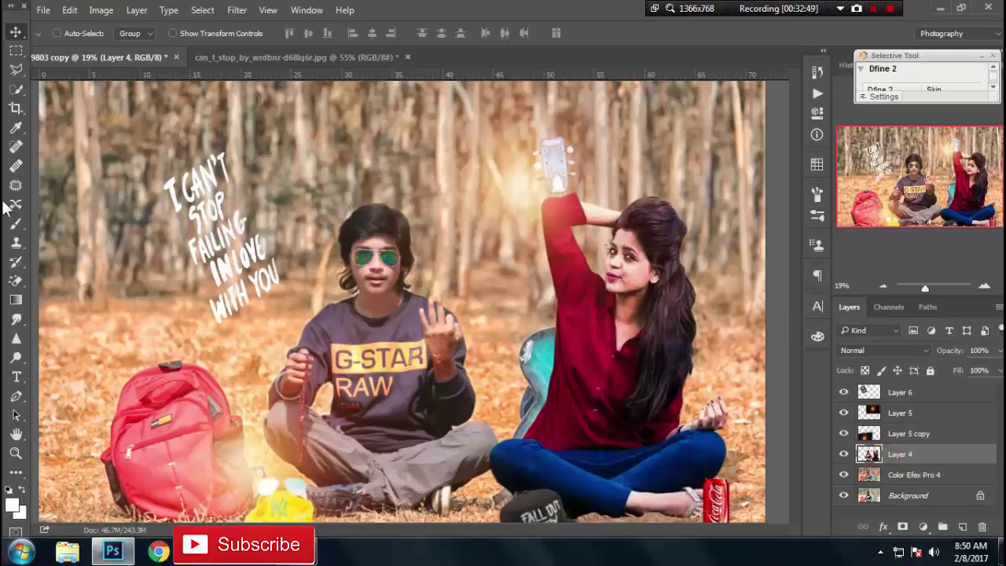
click(15, 91)
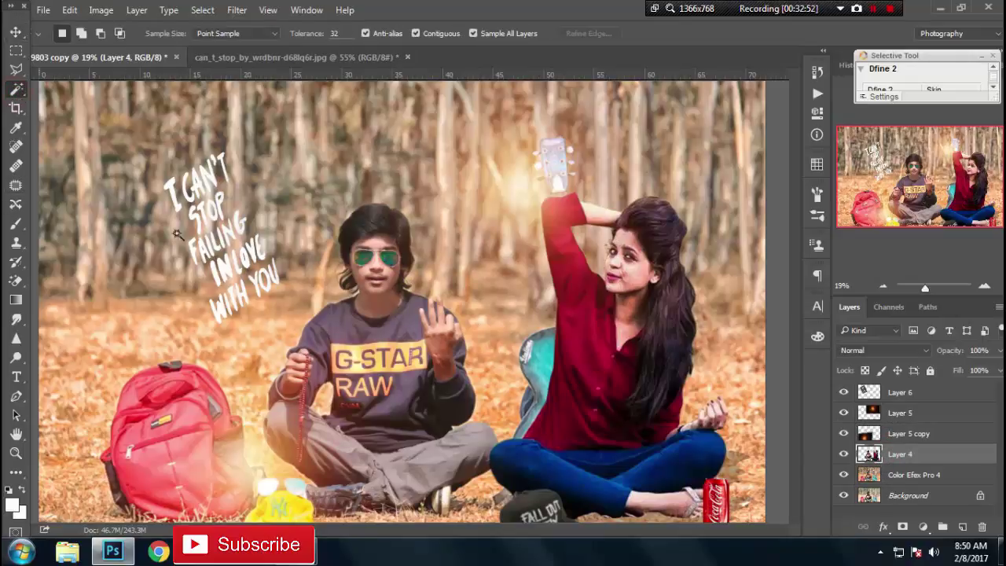
click(334, 333)
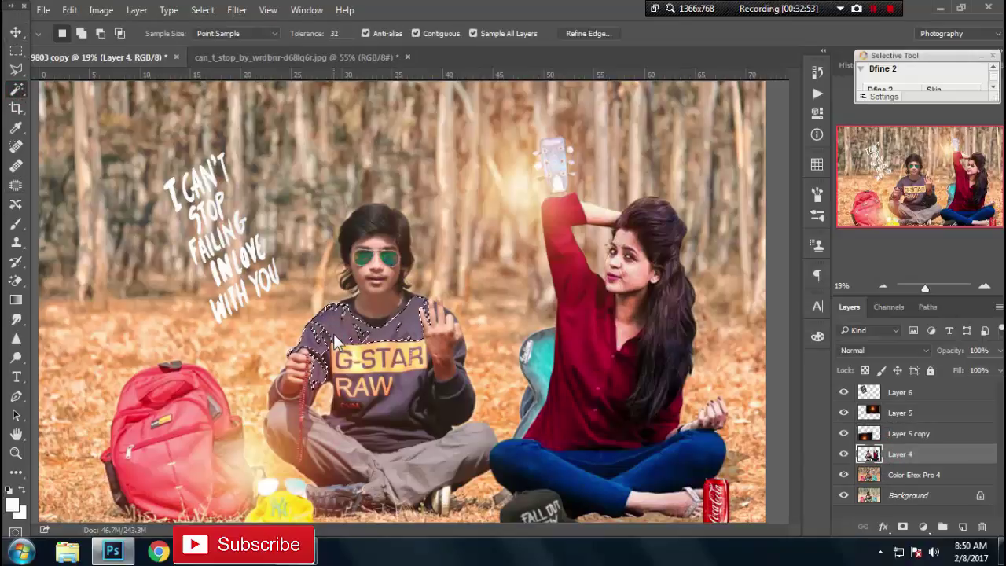
shift+click(404, 403)
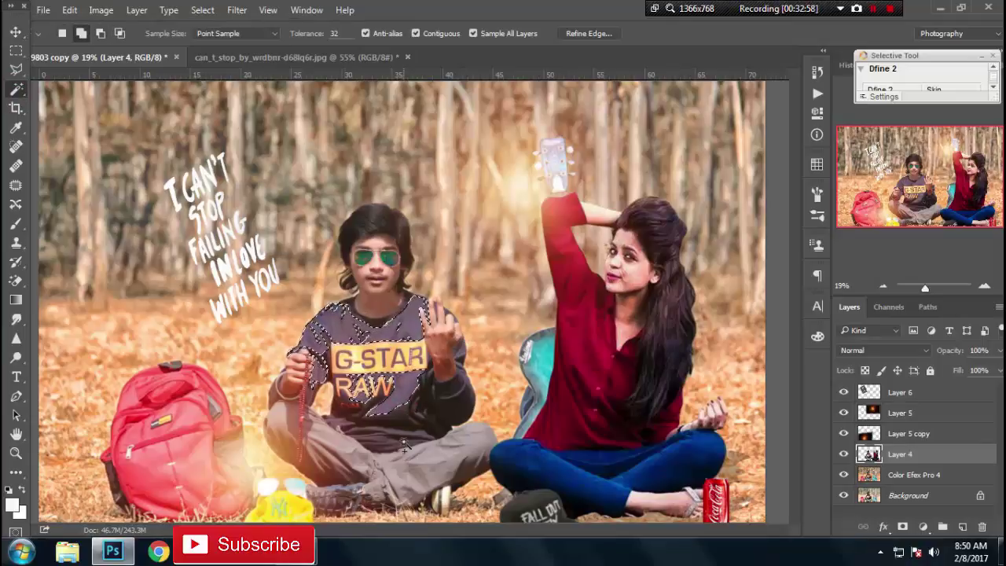
click(383, 444)
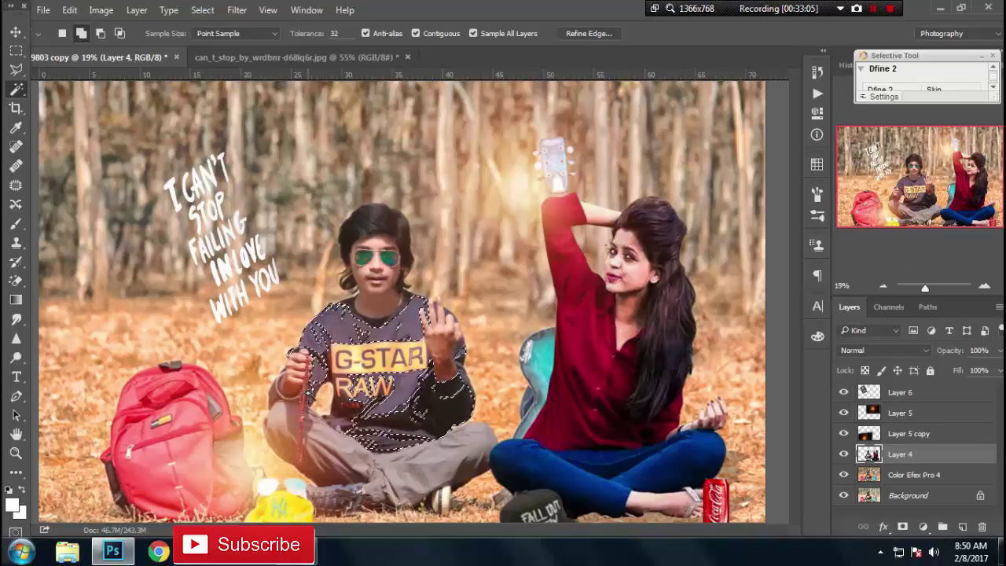
click(304, 425)
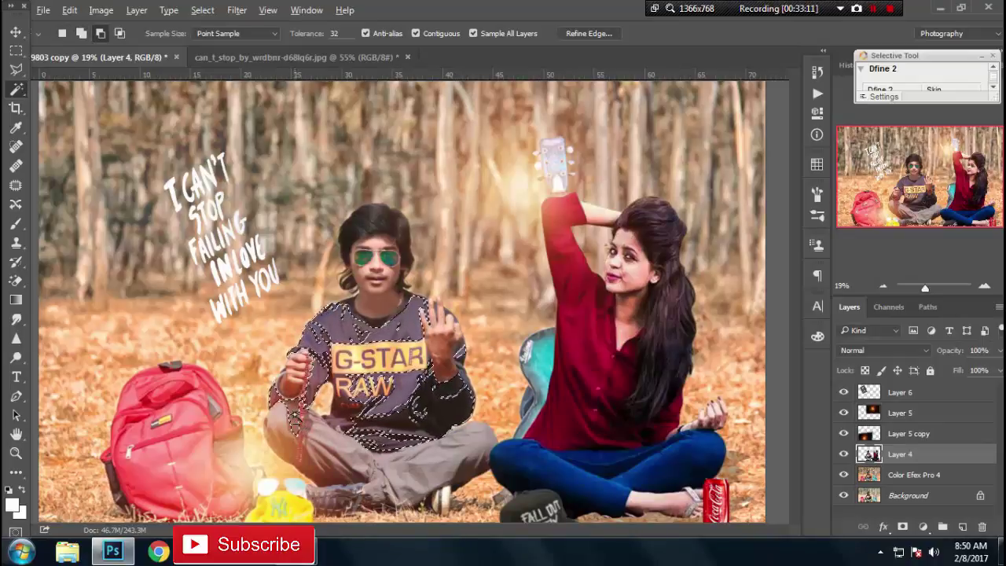
Extend the selection over the right sleeve and collar area, then drop the neck and hair.
key(shift)
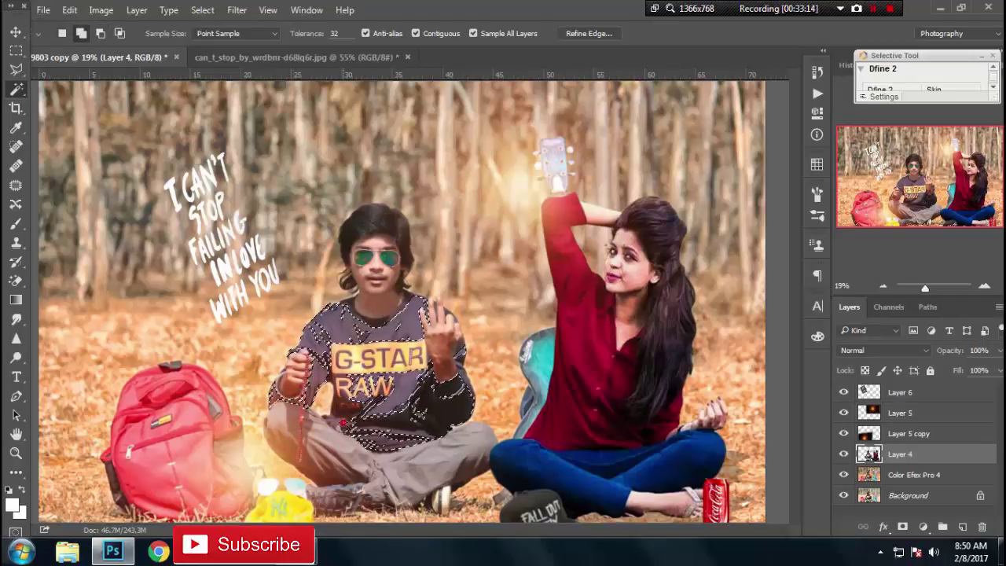
click(420, 408)
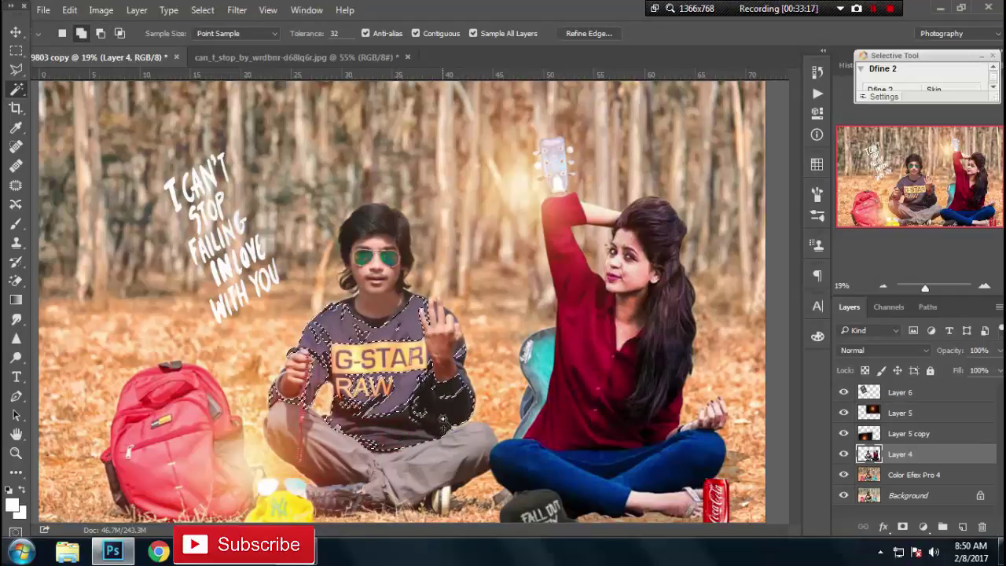
click(441, 395)
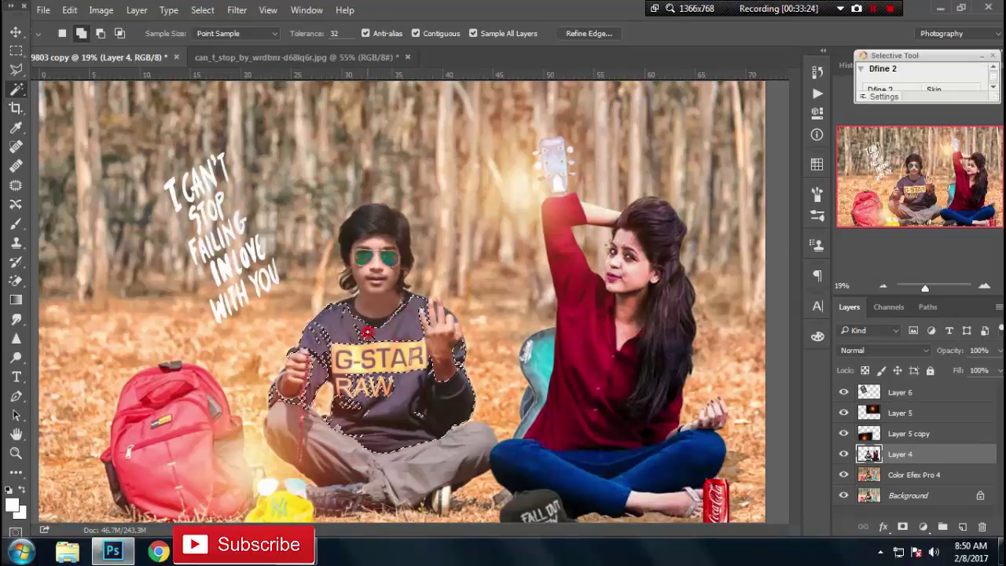
click(402, 292)
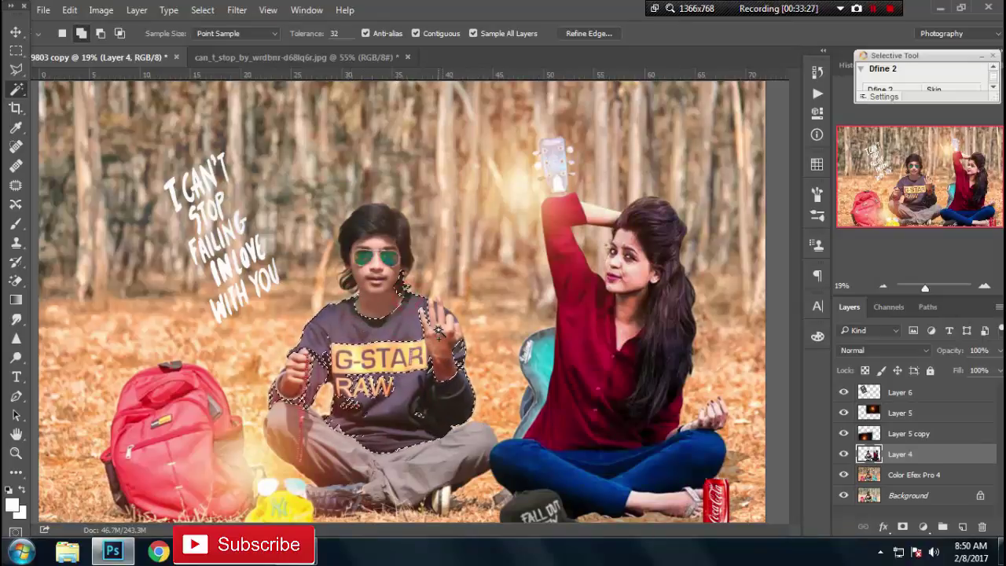
key(ctrl+z)
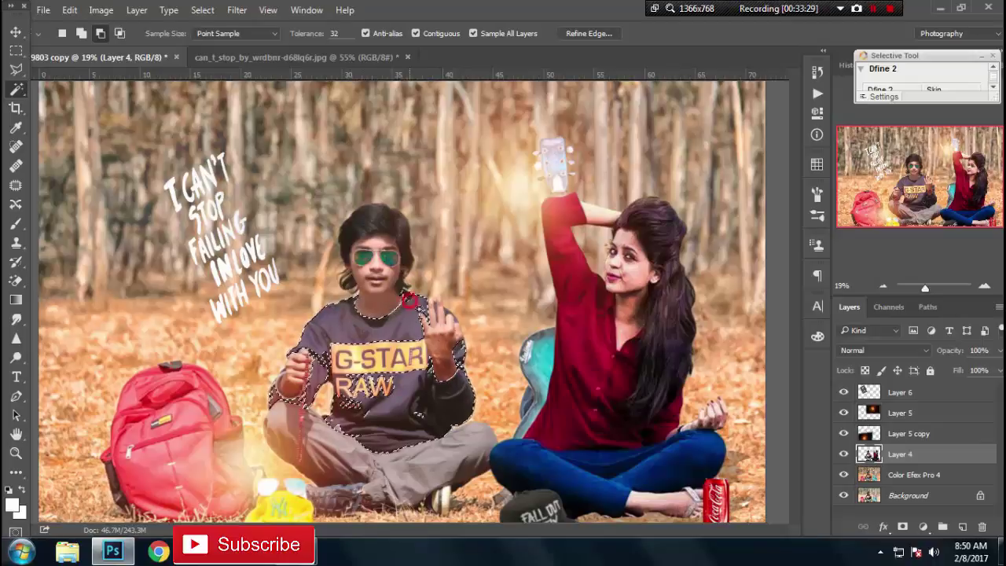
click(104, 11)
Apply Curves to the sweatshirt by adjusting the black and white input points, then deselect.
click(347, 90)
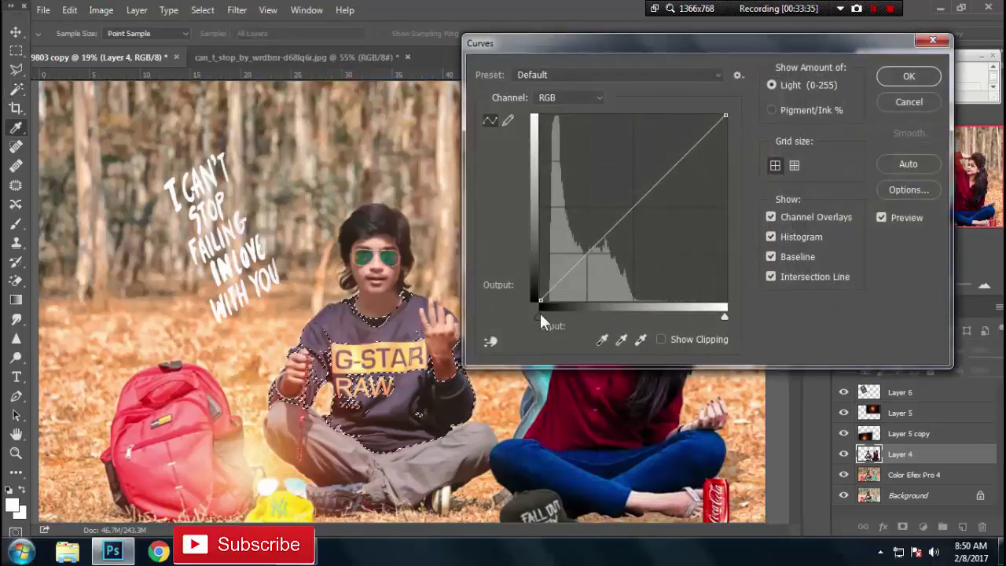
drag(540, 313, 553, 316)
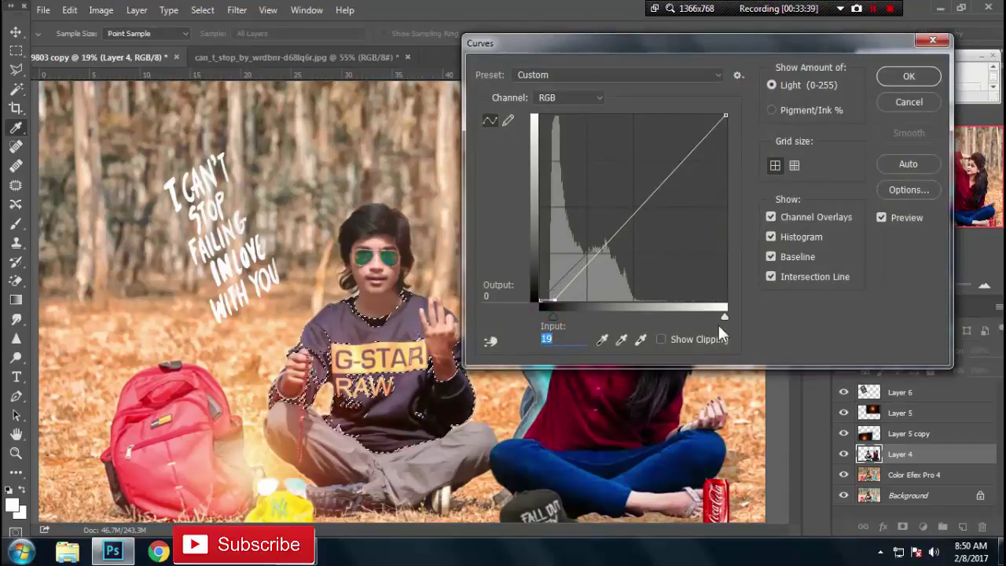
mouse_move(724, 316)
mouse_down()
mouse_move(619, 319)
mouse_move(724, 317)
mouse_up()
mouse_move(540, 315)
mouse_down()
mouse_move(586, 315)
mouse_move(533, 322)
mouse_up()
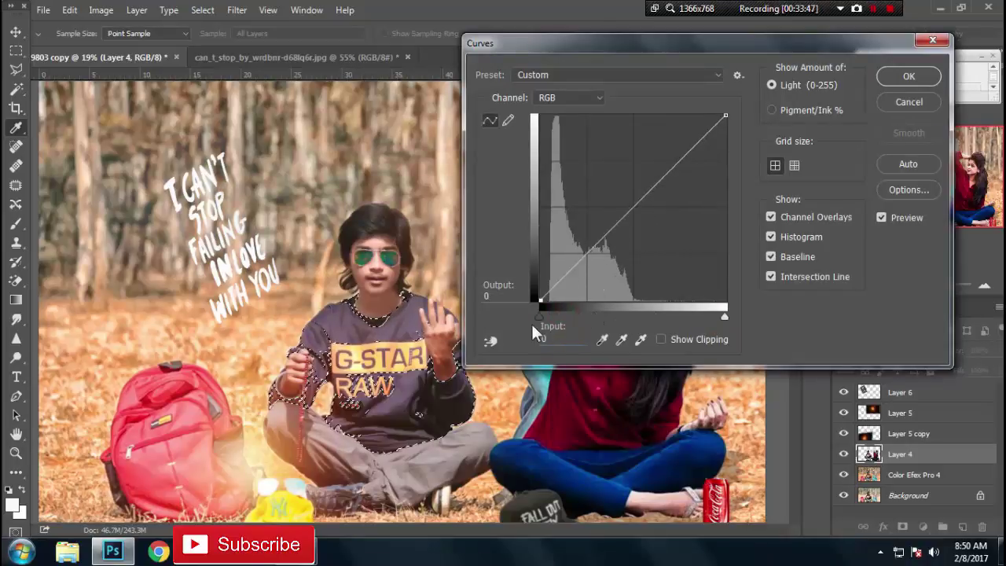
click(909, 77)
key(ctrl+d)
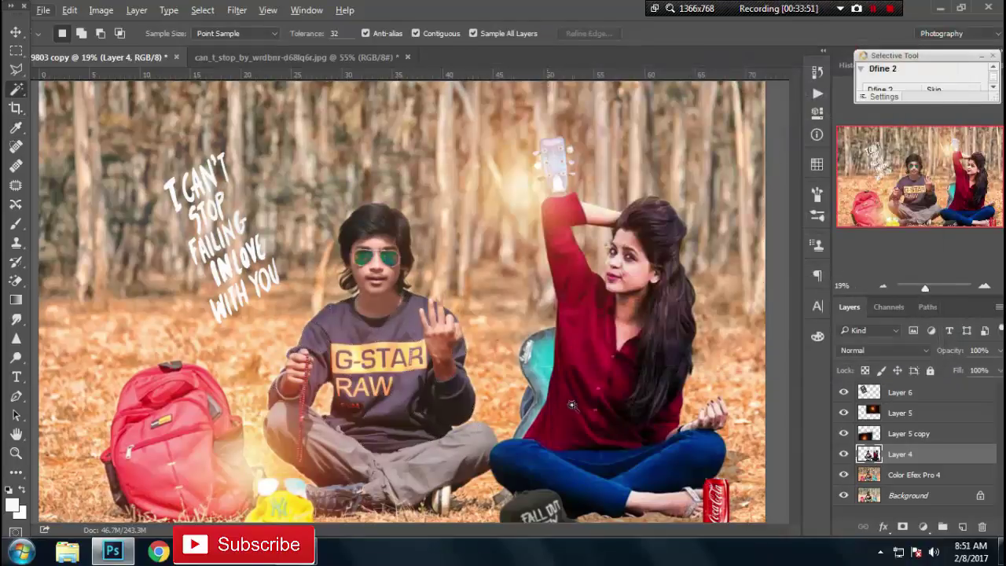
Add a new empty Layer 7 above Layer 4 and zoom in on the boy's face.
scroll(364, 265, down, 1)
scroll(374, 283, up, 1)
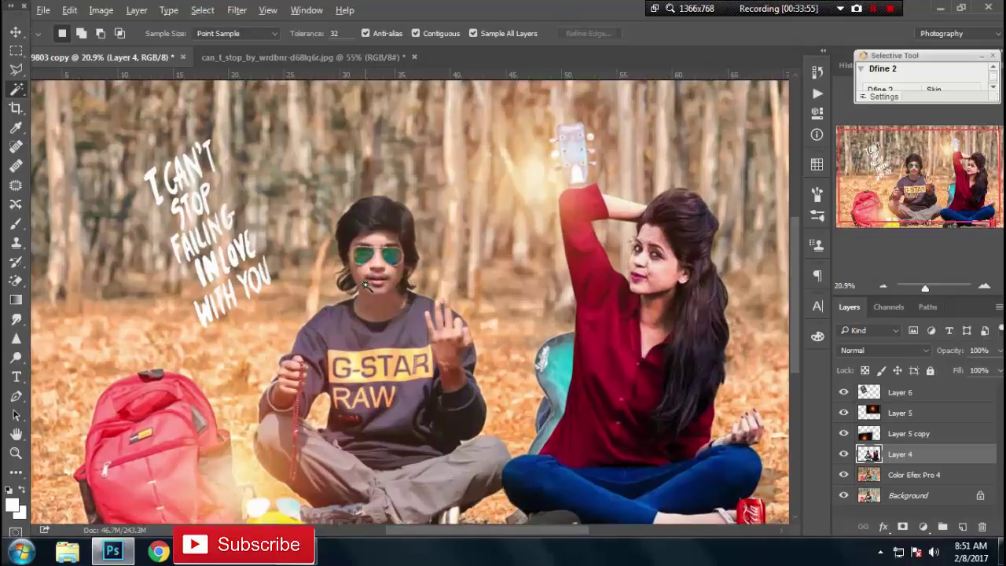
scroll(370, 280, up, 1)
scroll(370, 280, down, 1)
click(962, 527)
scroll(338, 397, up, 1)
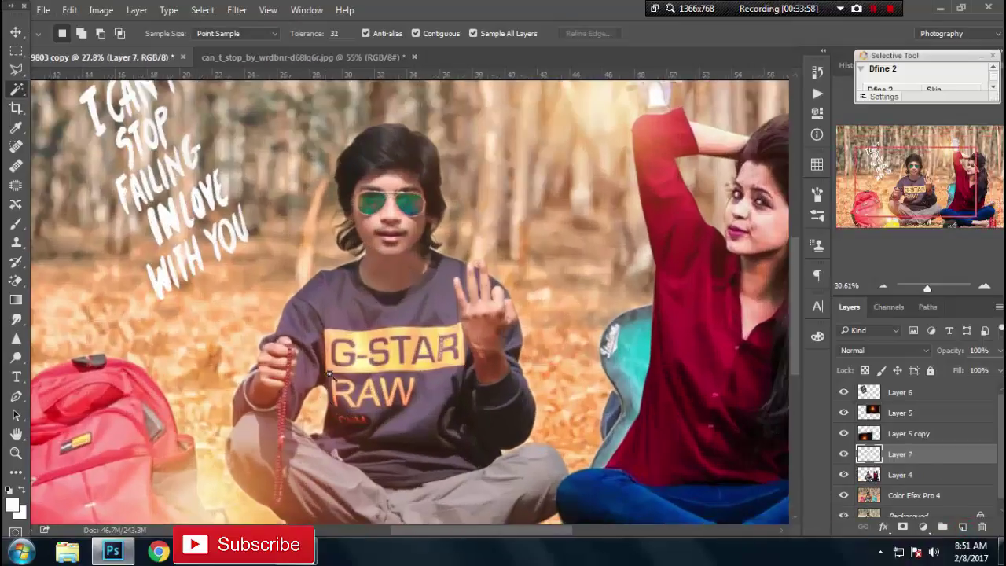
scroll(338, 397, up, 1)
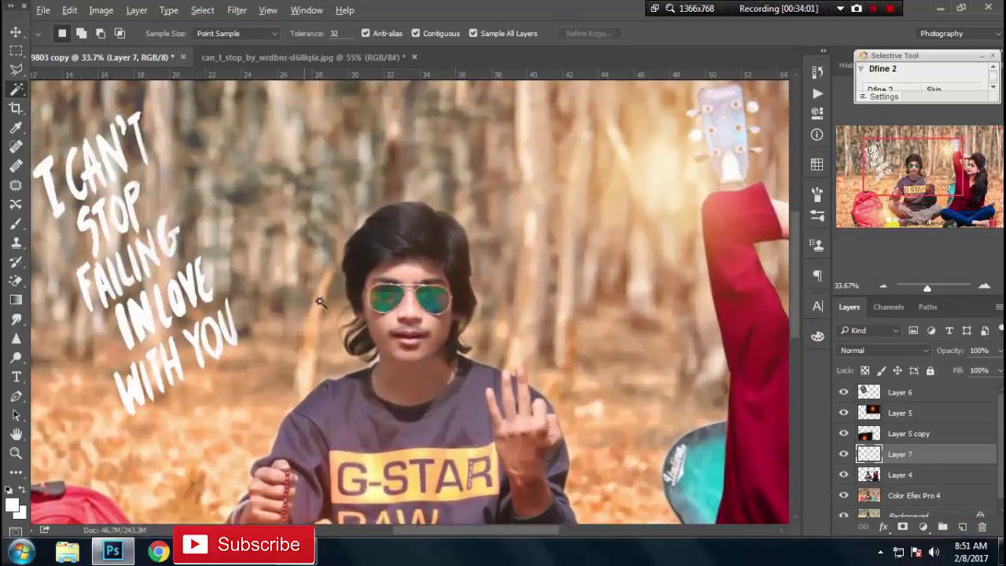
scroll(417, 293, up, 2)
scroll(417, 294, up, 1)
scroll(416, 293, up, 1)
scroll(417, 294, up, 1)
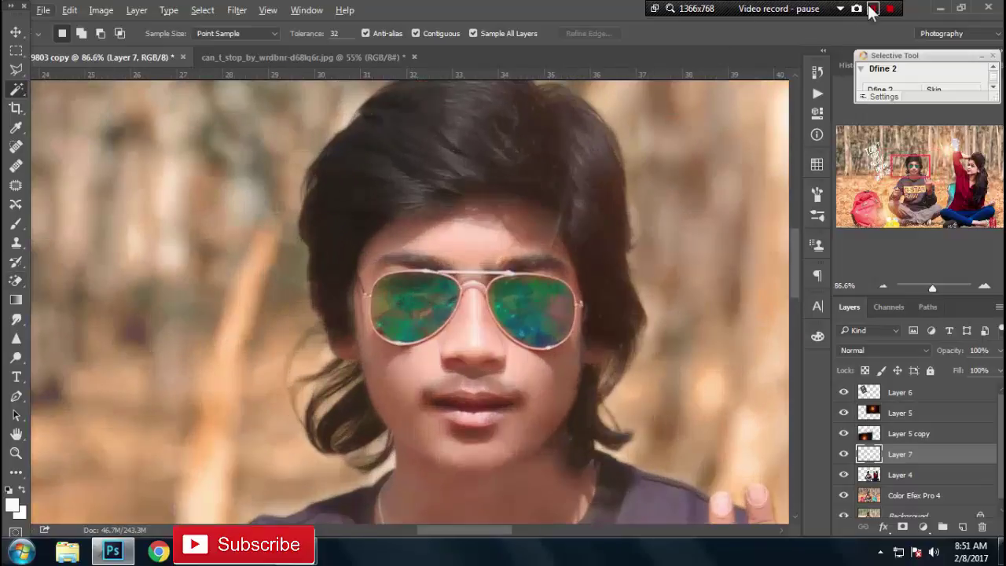
Trace a closed Pen path around the left sunglasses lens.
click(19, 396)
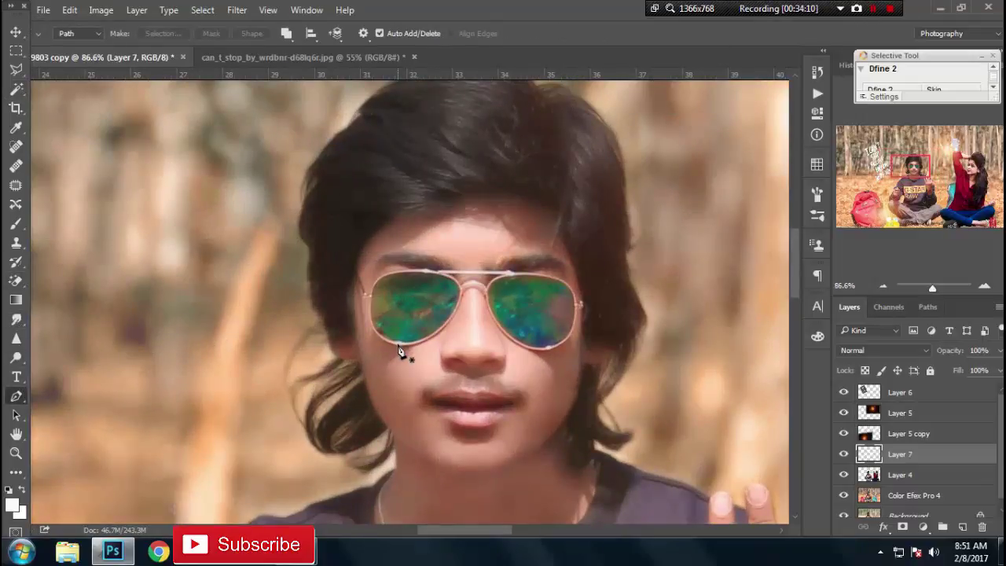
click(399, 343)
drag(461, 293, 482, 239)
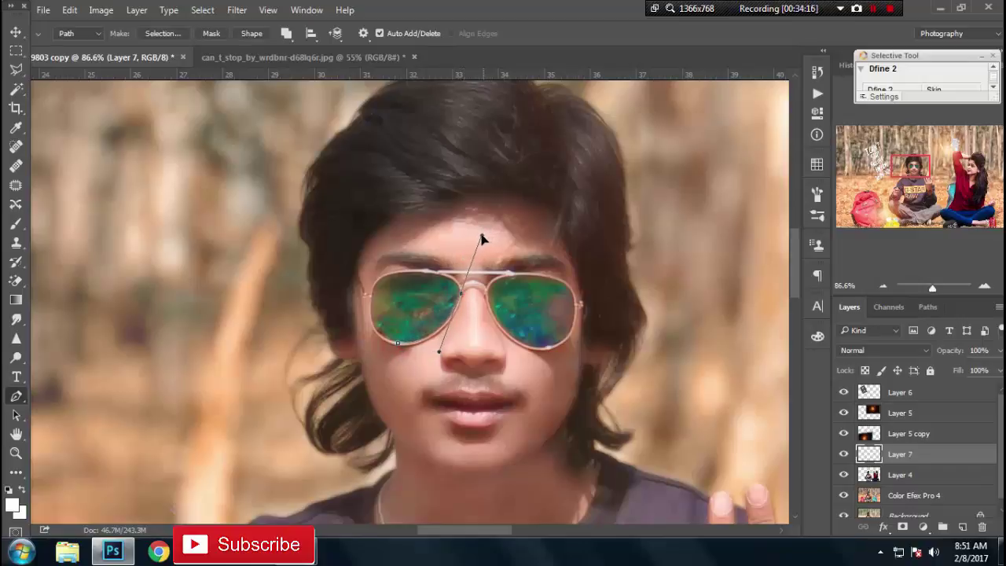
alt+click(461, 295)
drag(417, 275, 376, 278)
click(417, 274)
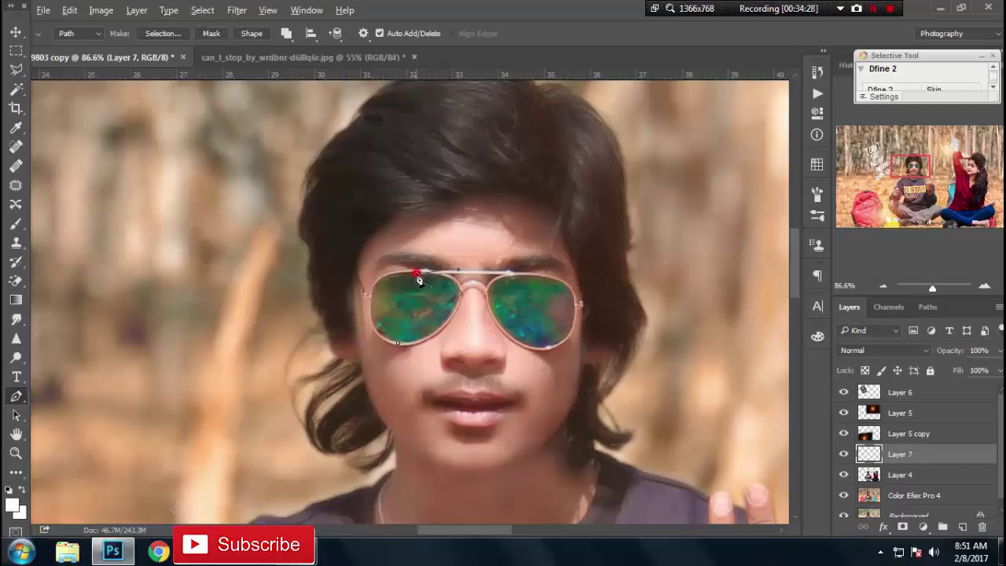
drag(381, 334, 405, 409)
click(379, 333)
click(400, 350)
Convert the left lens path into a selection with no feathering.
click(163, 33)
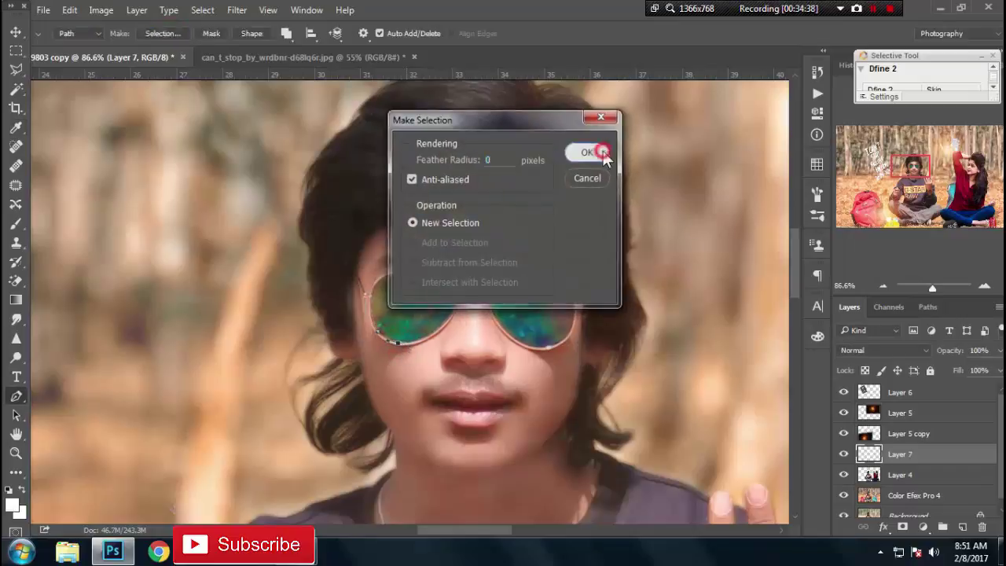
click(592, 153)
click(20, 230)
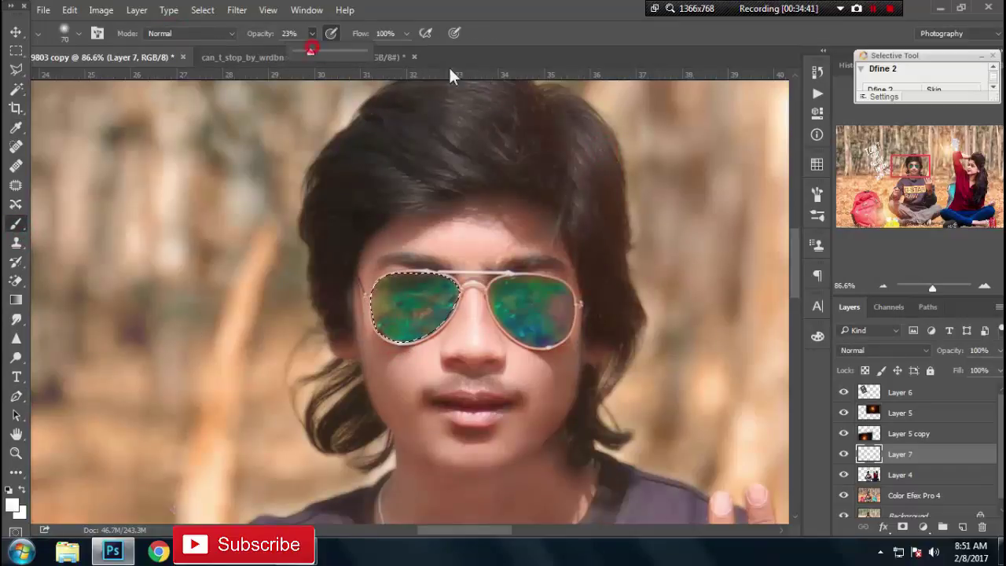
Paint the left lens solid magenta with a 100% opacity brush, then deselect.
click(313, 33)
click(818, 336)
click(768, 342)
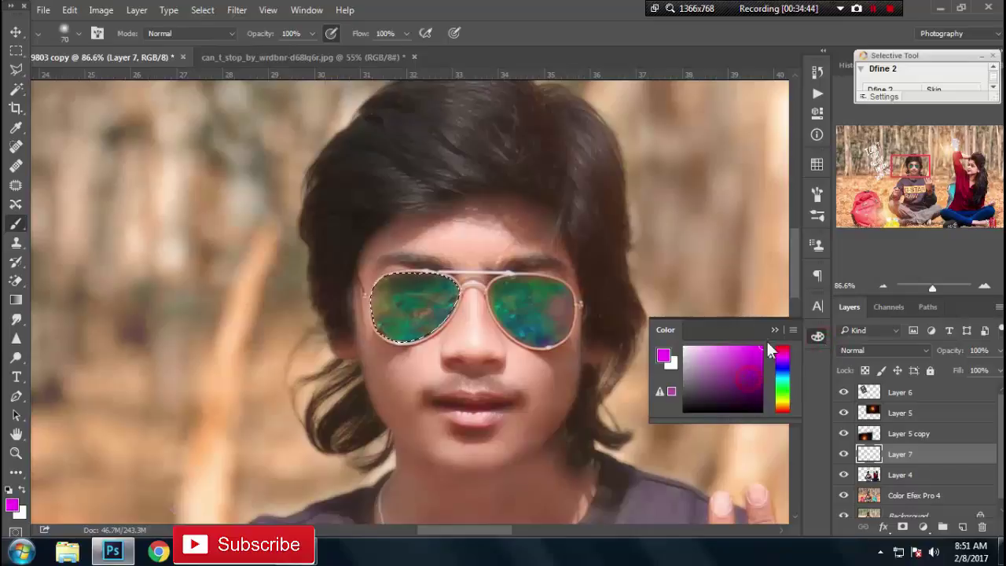
mouse_move(413, 294)
mouse_down()
mouse_move(393, 291)
mouse_move(441, 299)
mouse_move(421, 318)
mouse_up()
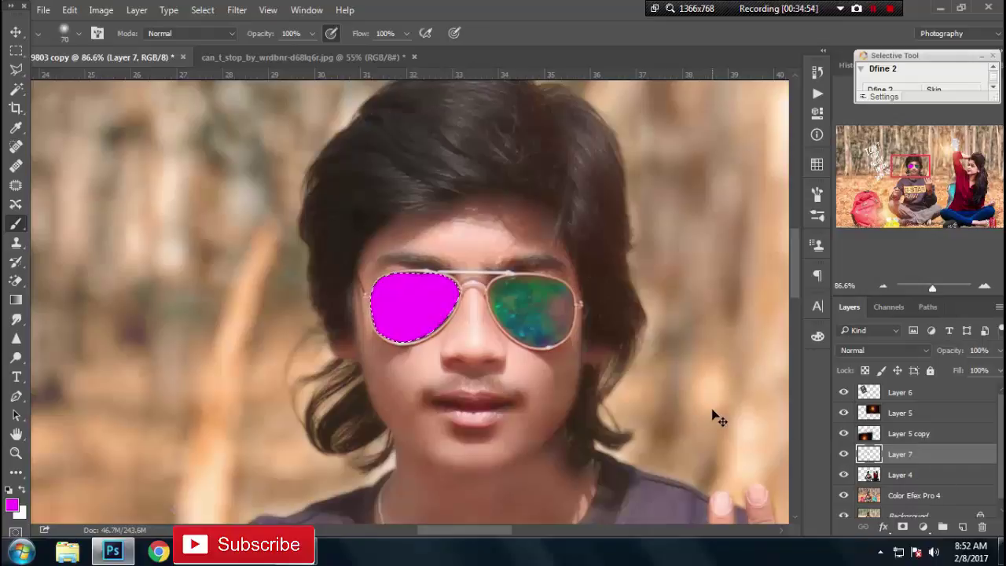
key(ctrl+d)
Trace the right sunglasses lens with the Pen tool and make it a selection.
click(17, 395)
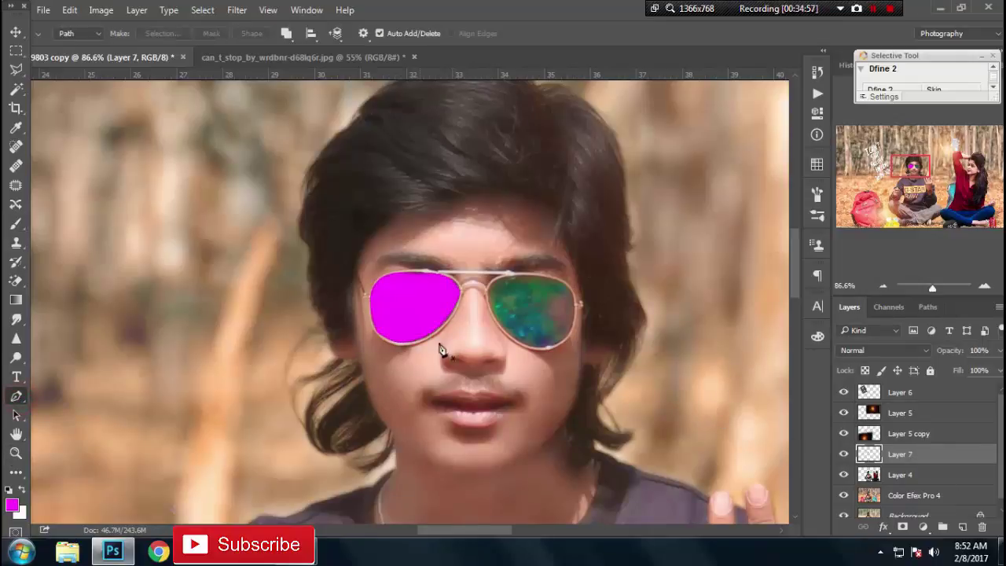
click(506, 331)
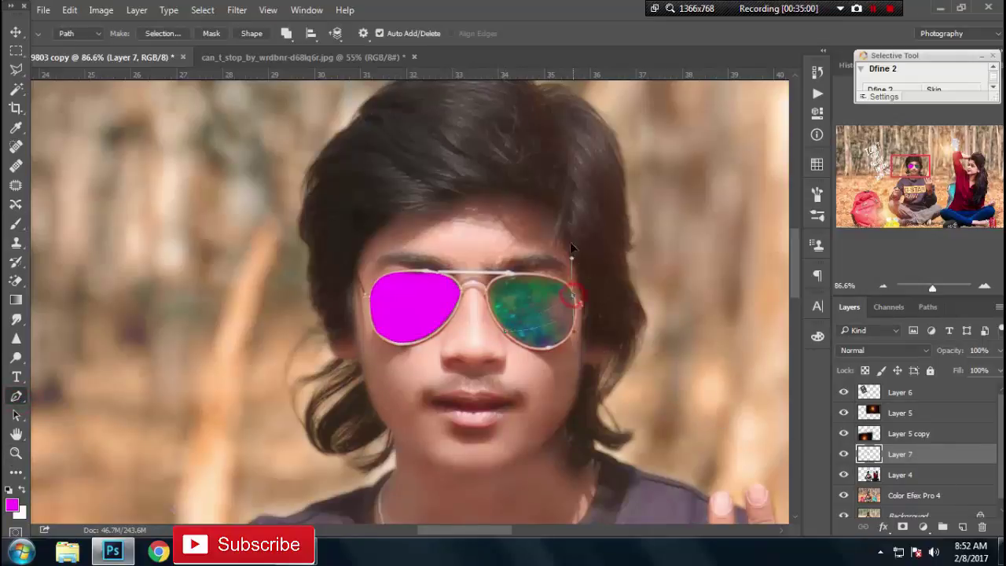
drag(571, 243, 572, 205)
drag(544, 350, 566, 340)
click(572, 296)
drag(510, 279, 456, 287)
drag(500, 327, 531, 374)
click(161, 35)
key(Return)
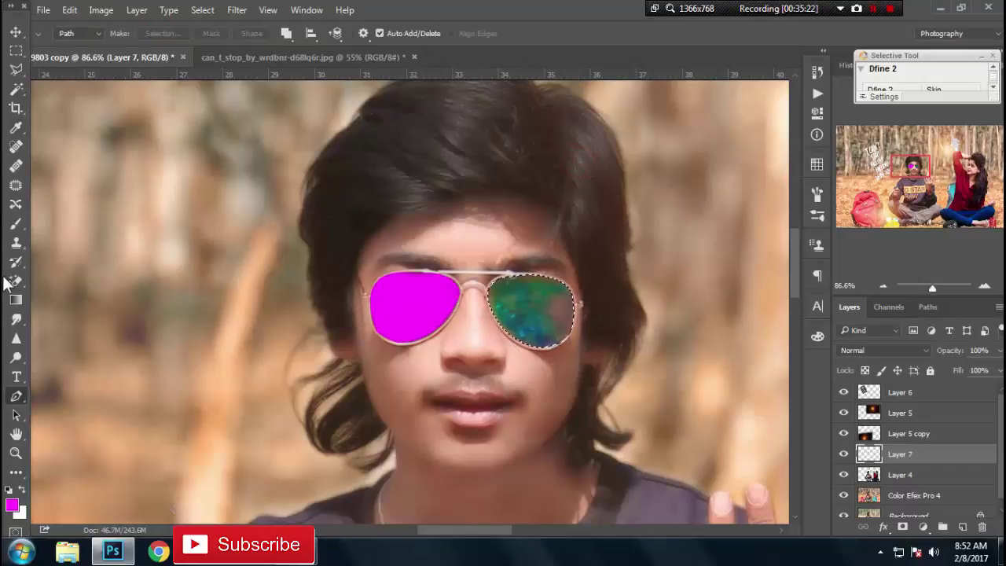
Paint the right lens solid magenta, deselect, and fit the image in view.
click(16, 223)
drag(535, 342, 558, 280)
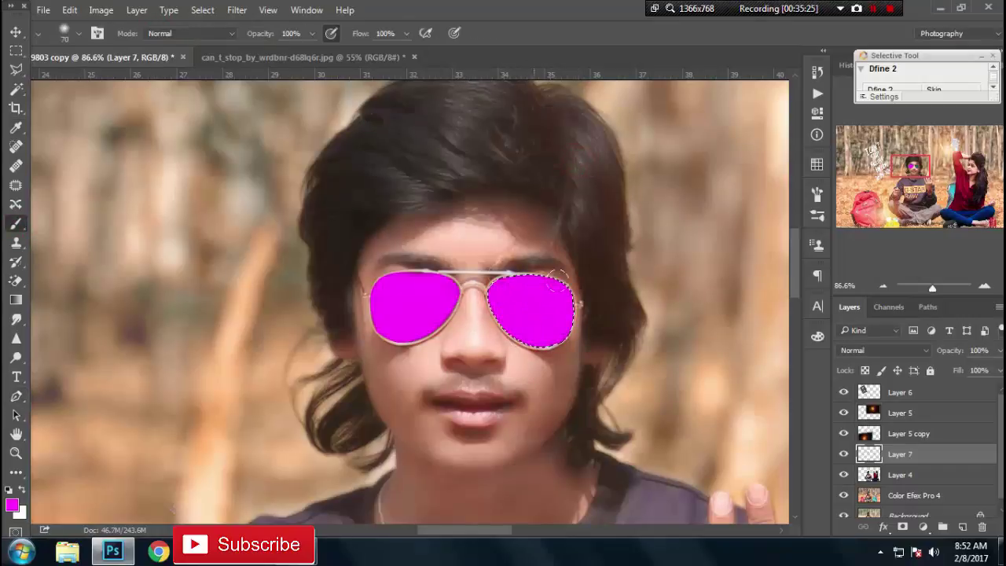
key(ctrl+d)
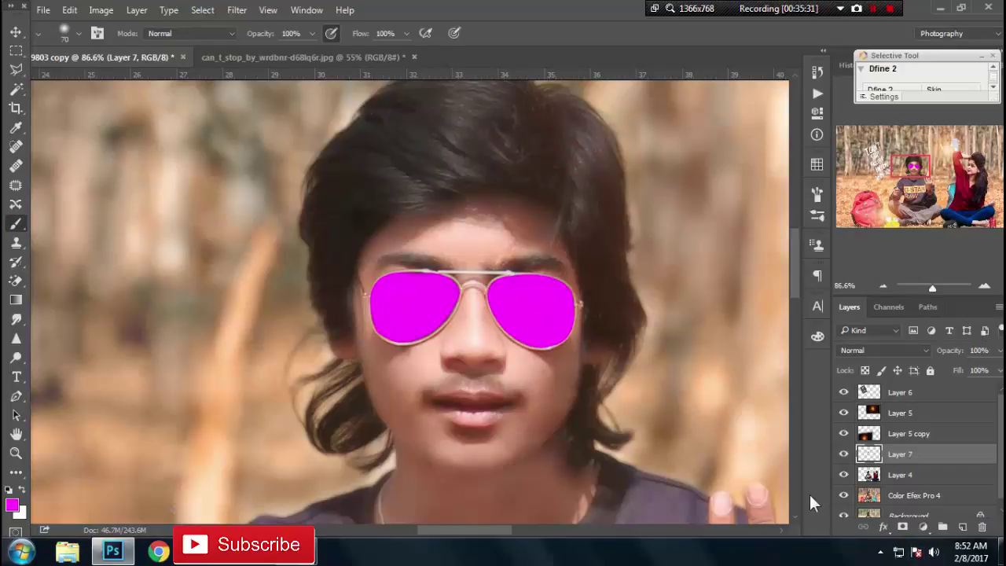
key(ctrl+0)
Set Hue/Saturation on Layer 7 to saturation +100 and hue +82, turning the lenses orange.
click(100, 10)
mouse_move(123, 48)
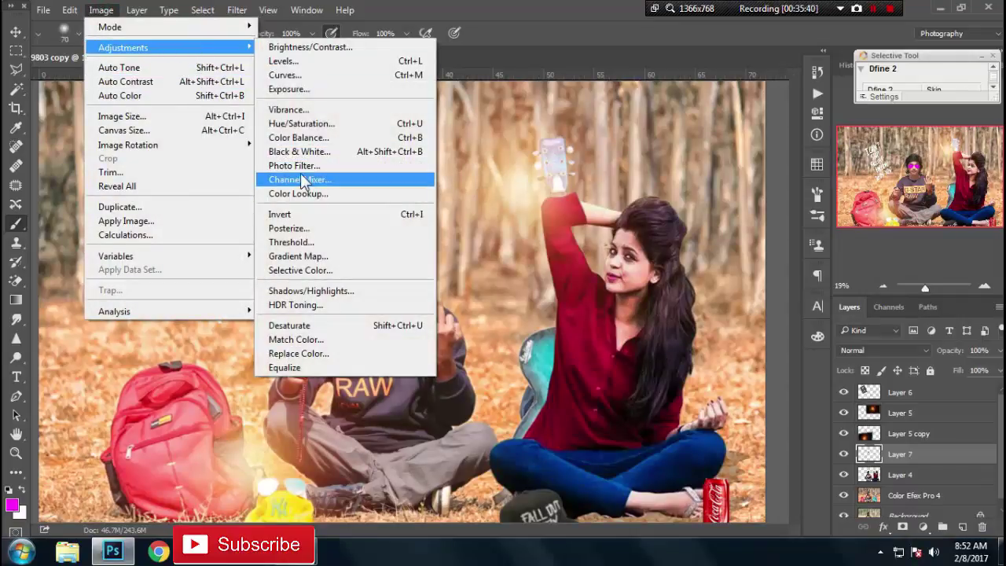
click(302, 124)
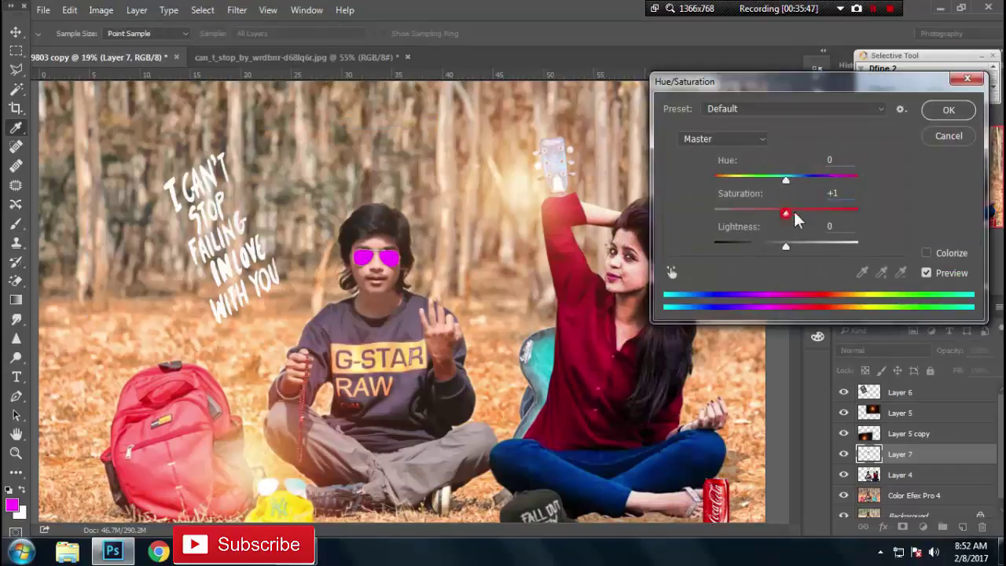
drag(796, 220, 861, 213)
mouse_move(786, 179)
mouse_down()
mouse_move(742, 183)
mouse_move(832, 191)
mouse_up()
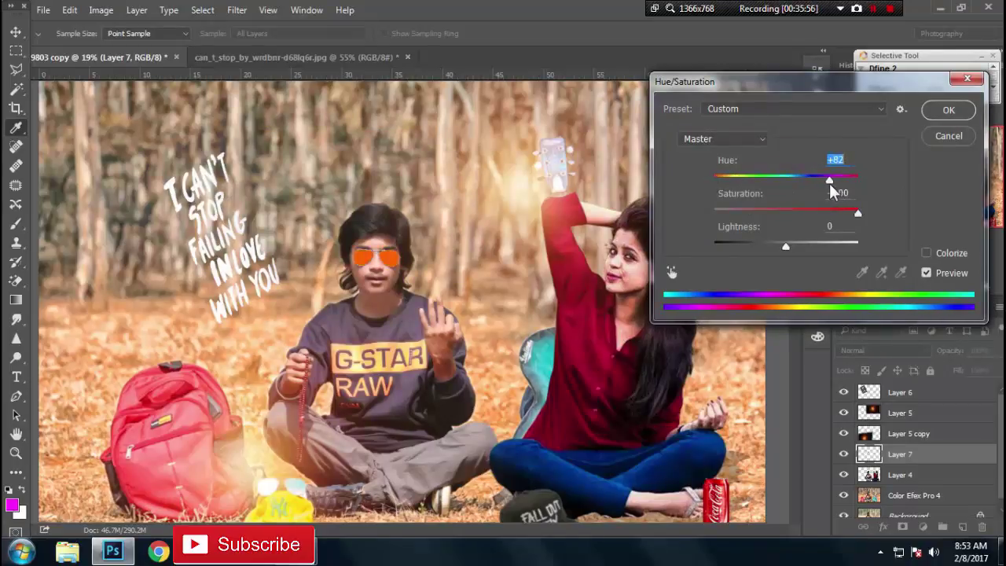
Add a new Layer 8 and make white the foreground painting colour.
click(962, 527)
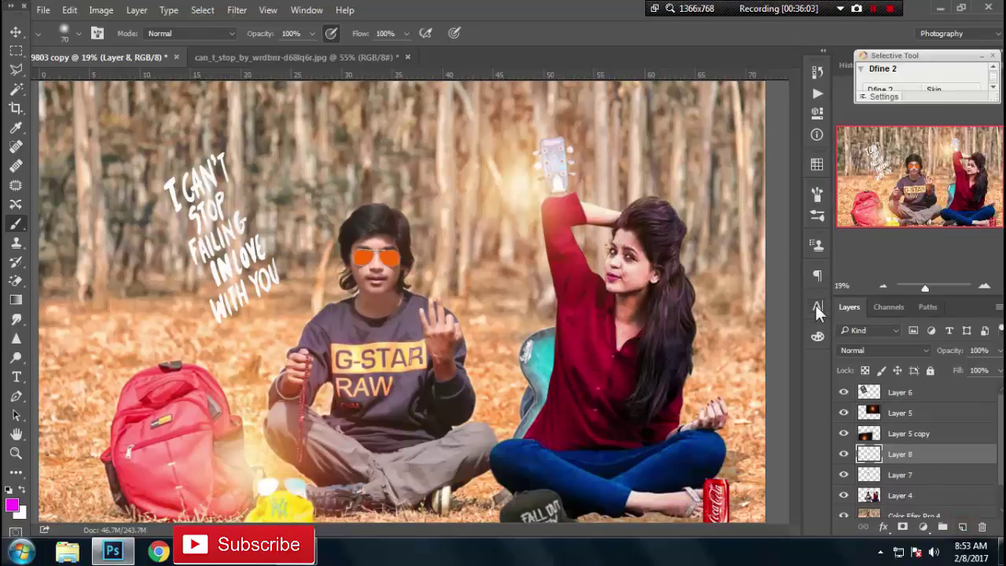
click(817, 337)
key(x)
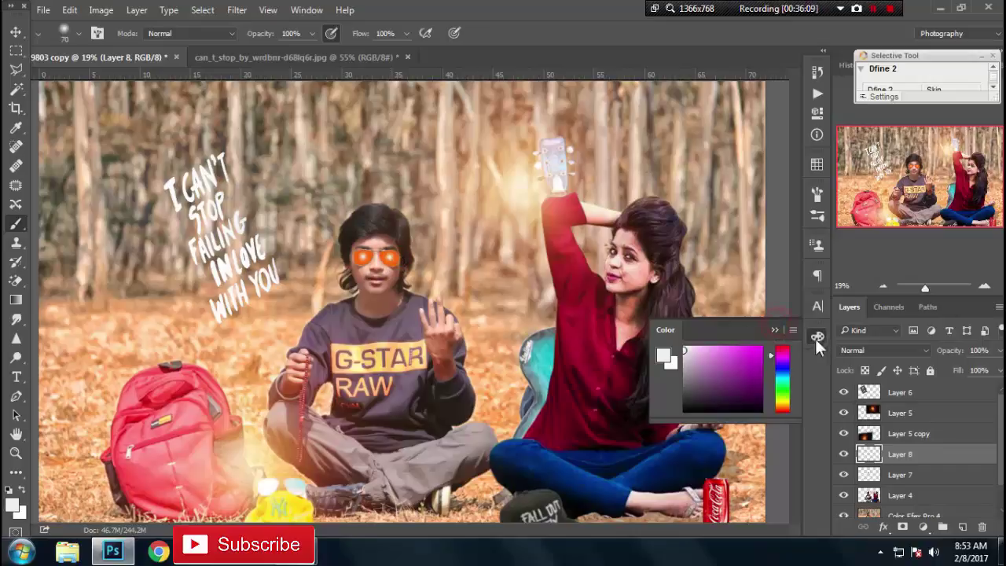
click(775, 330)
Set Layer 8 to about 76% opacity in Screen mode, then select Layers 7 and 6.
drag(1000, 350, 988, 376)
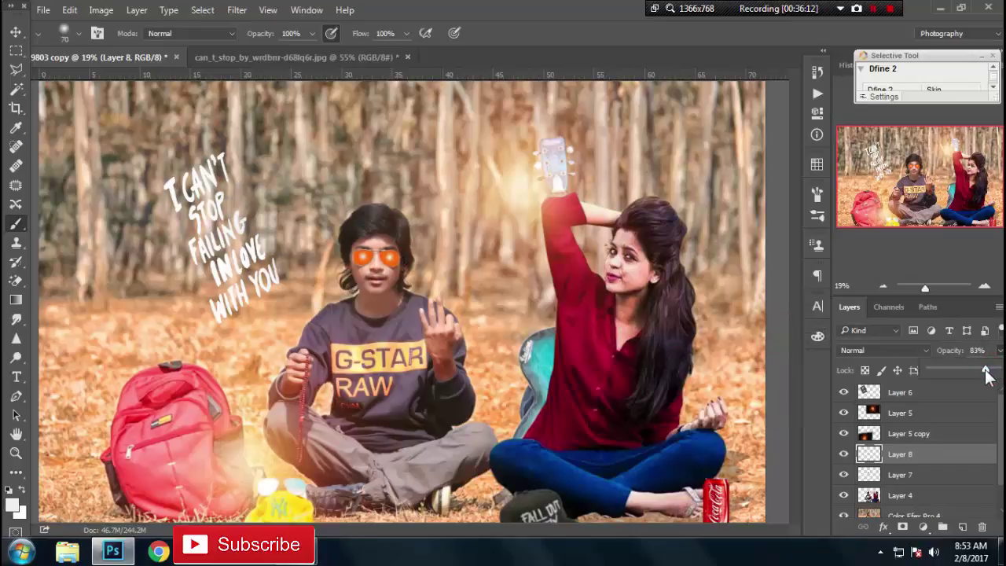
click(902, 347)
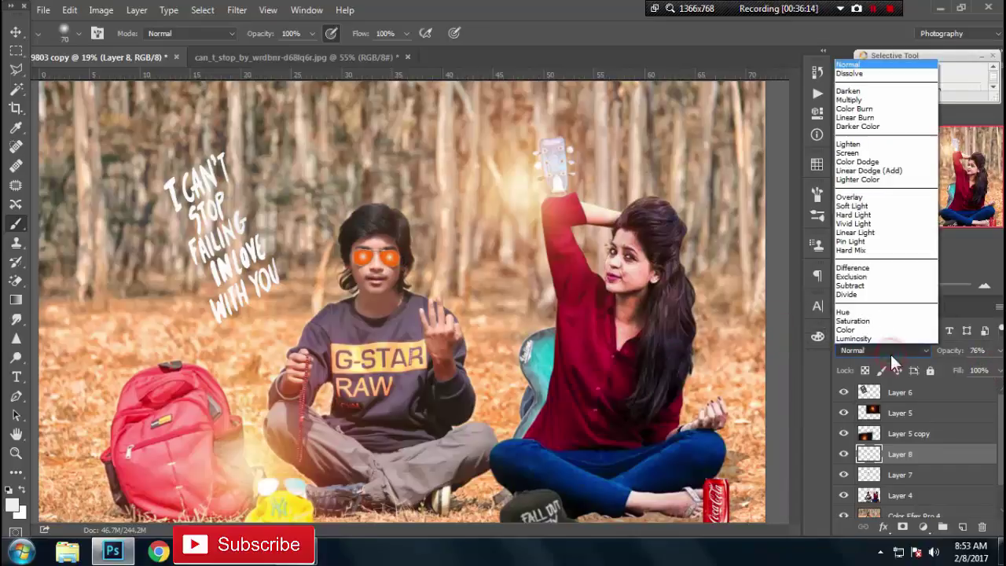
click(847, 152)
click(888, 475)
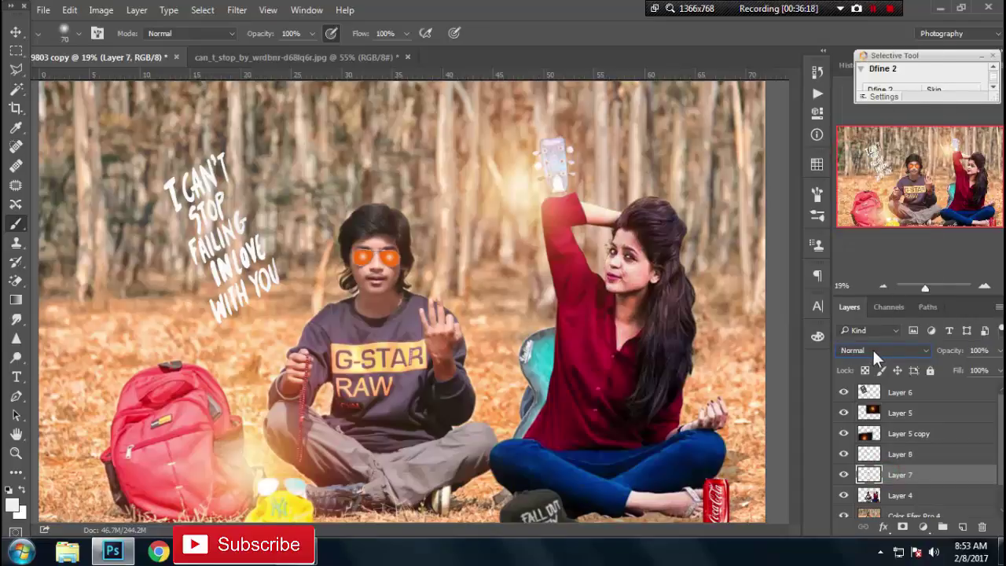
click(924, 398)
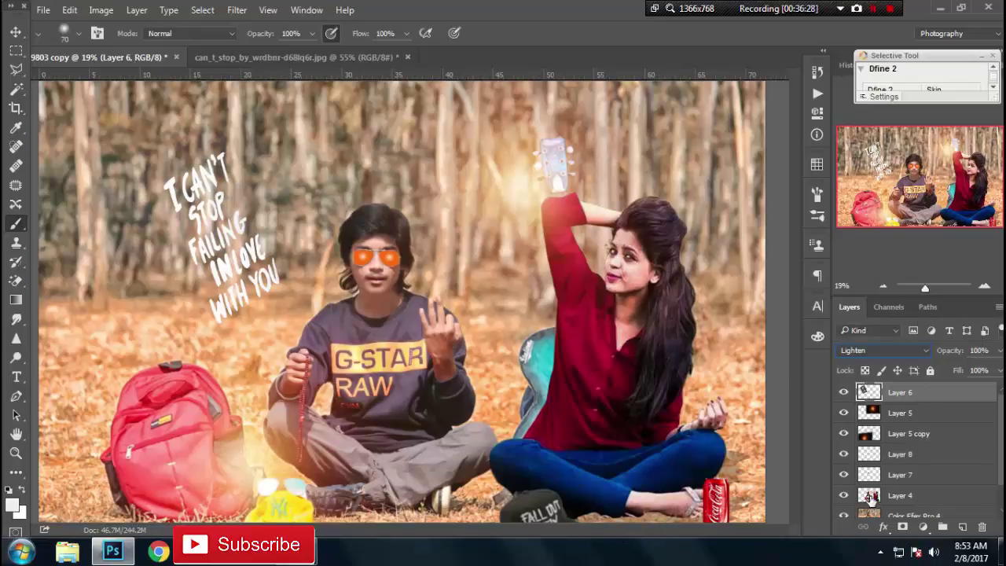
On Layer 4, choose the Smudge tool with a soft textured brush preset.
click(871, 496)
click(16, 319)
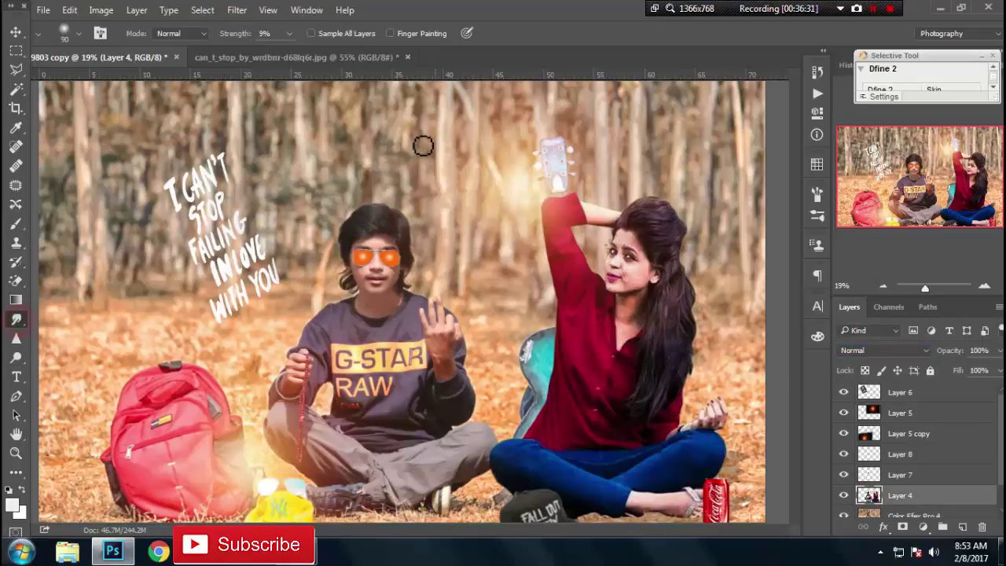
right_click(350, 212)
drag(532, 354, 532, 384)
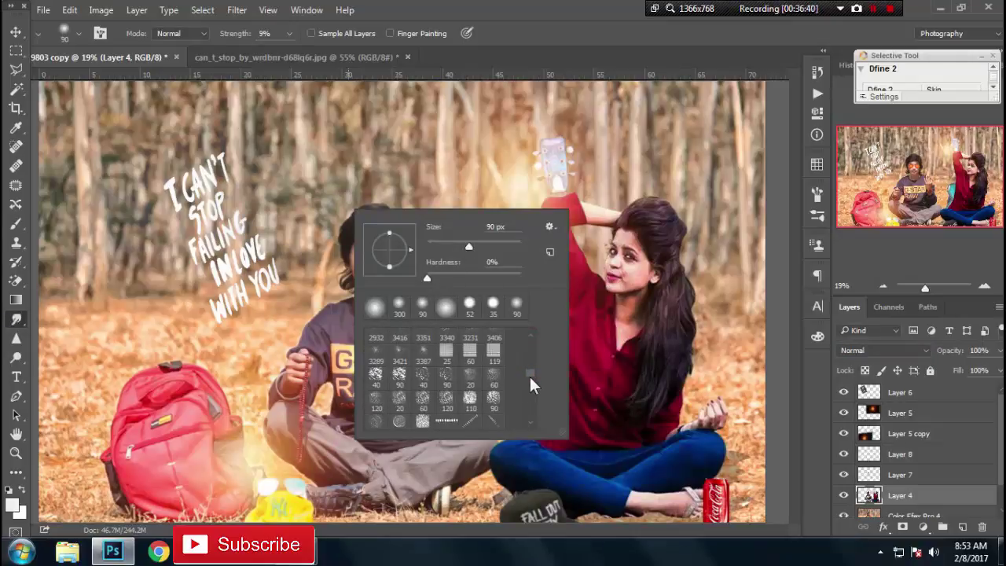
mouse_move(532, 366)
mouse_down()
mouse_move(530, 341)
mouse_move(532, 351)
mouse_up()
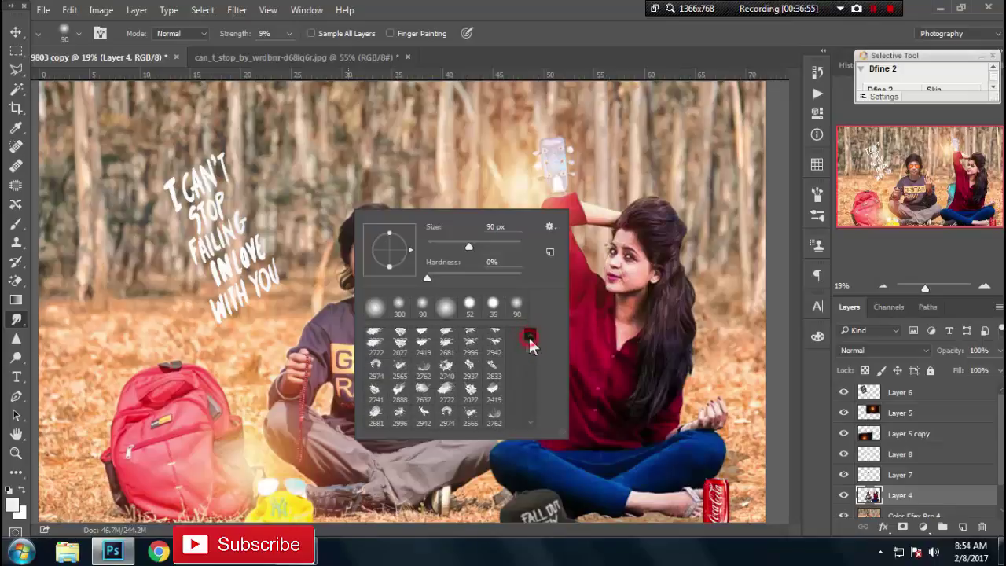
scroll(531, 351, up, 5)
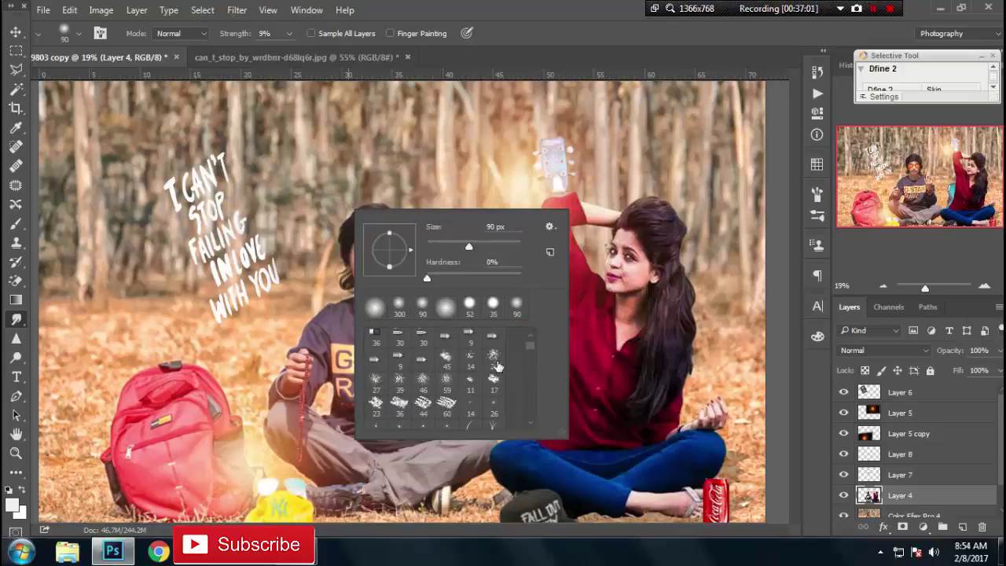
double_click(497, 366)
Size the smudge brush to 150 px at 9% strength and add empty Layer 9 above Layer 6.
scroll(325, 238, up, 3)
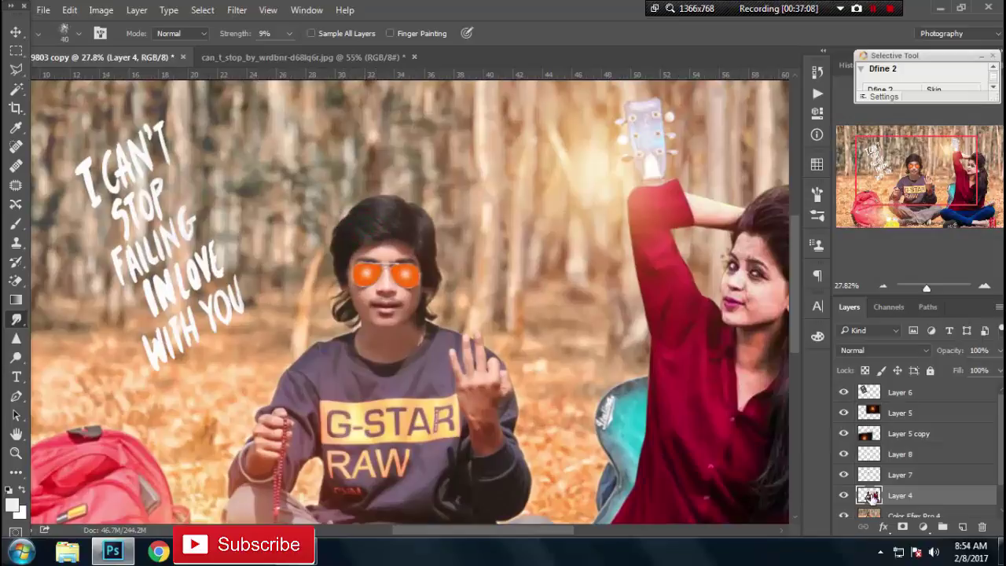
key(bracketright)
key(bracketleft)
key(bracketleft)
key(bracketleft)
drag(486, 538, 538, 530)
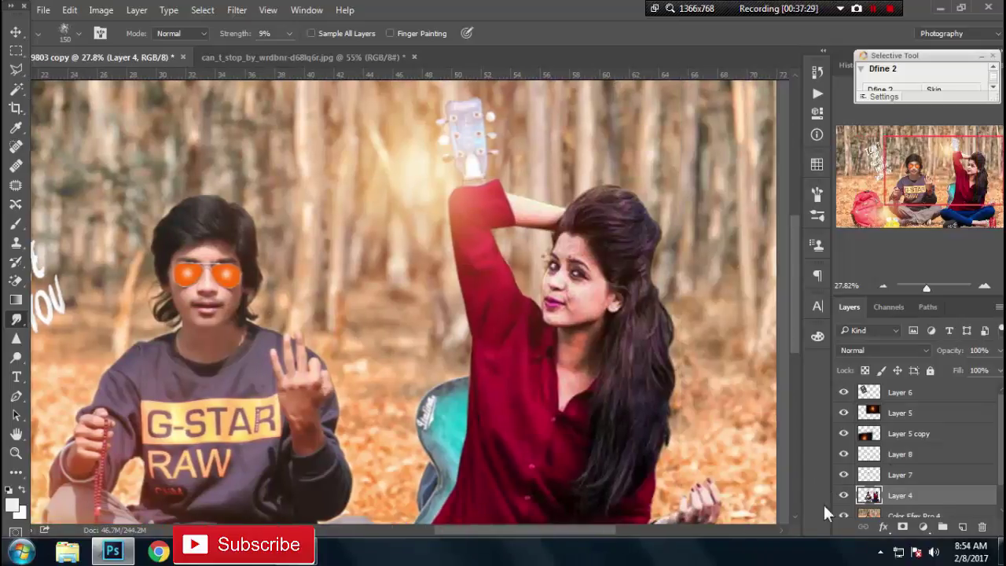
click(931, 393)
click(962, 527)
Fill Layer 9 with a merged copy of the visible image using Apply Image.
click(101, 10)
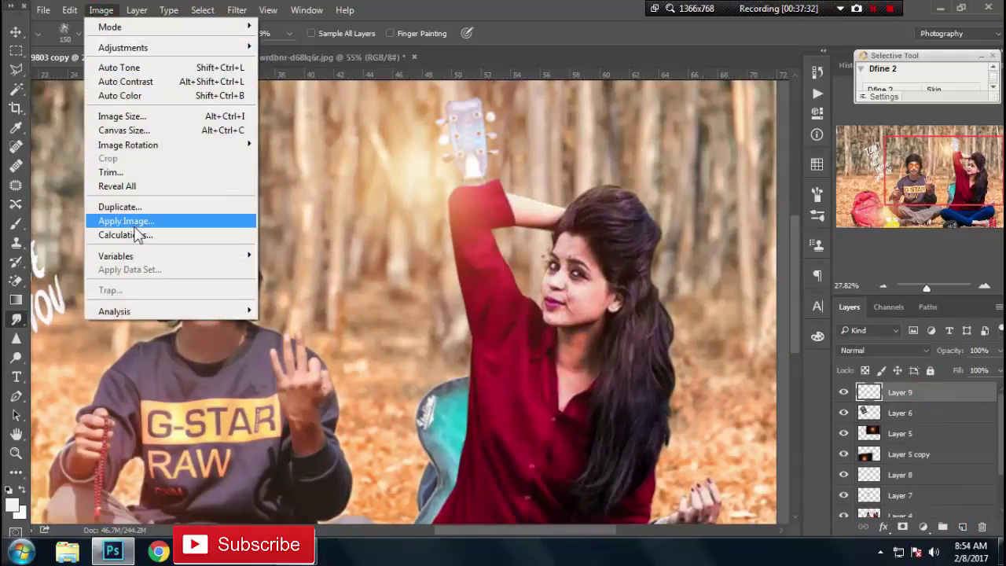
click(134, 227)
click(449, 119)
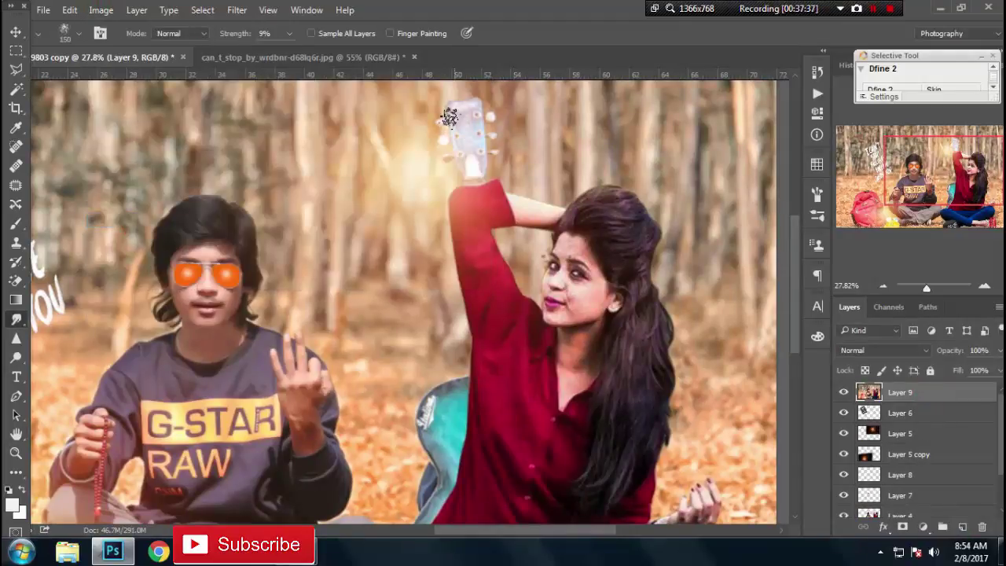
scroll(451, 119, down, 2)
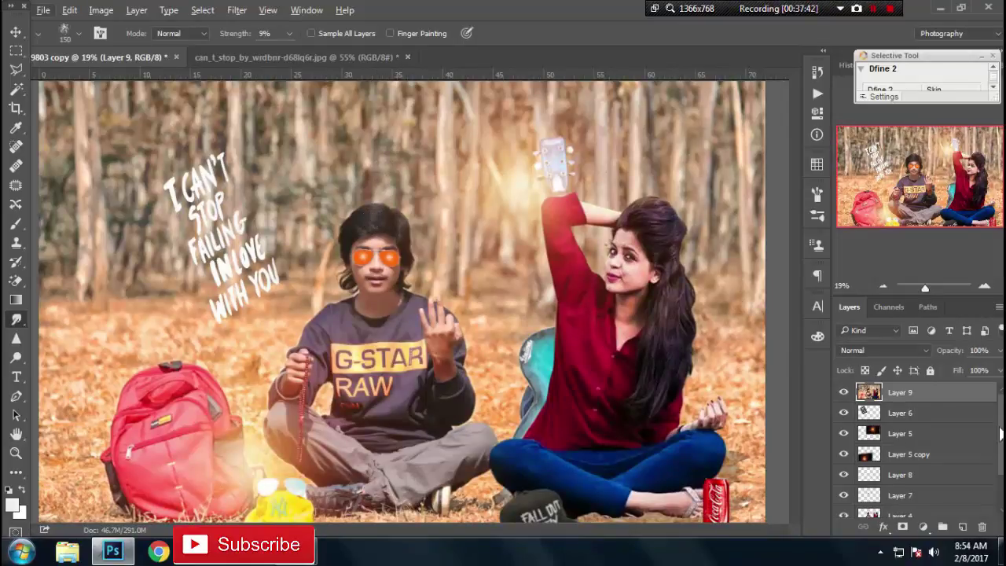
scroll(1000, 433, down, 2)
scroll(1001, 433, up, 2)
scroll(378, 217, up, 1)
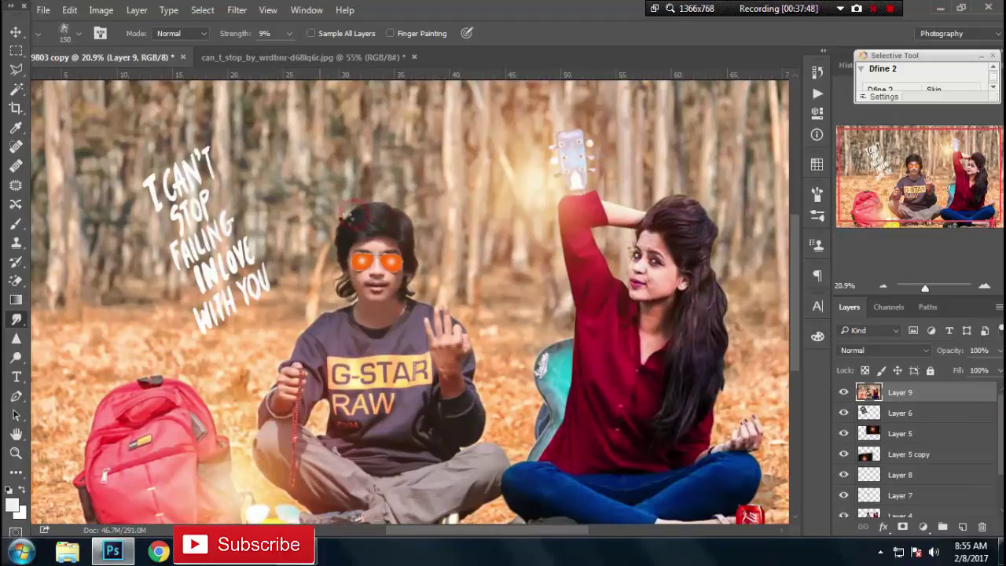
Set the smudge strength to 27% with a 90 px brush.
key(bracketleft)
key(bracketleft)
key(bracketleft)
key(bracketright)
key(bracketright)
key(bracketright)
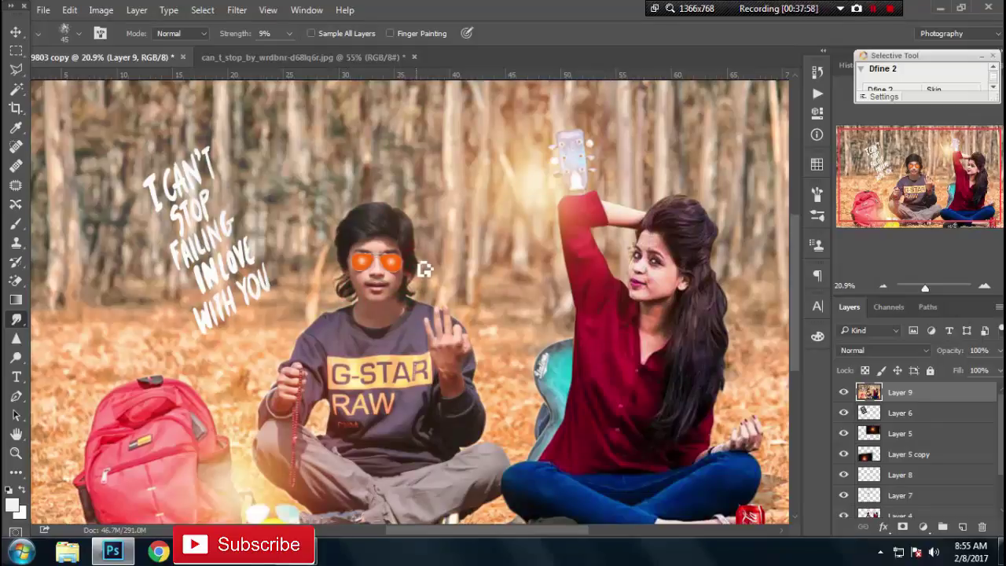
key(bracketleft)
key(bracketleft)
key(bracketleft)
scroll(494, 278, up, 1)
scroll(442, 256, up, 1)
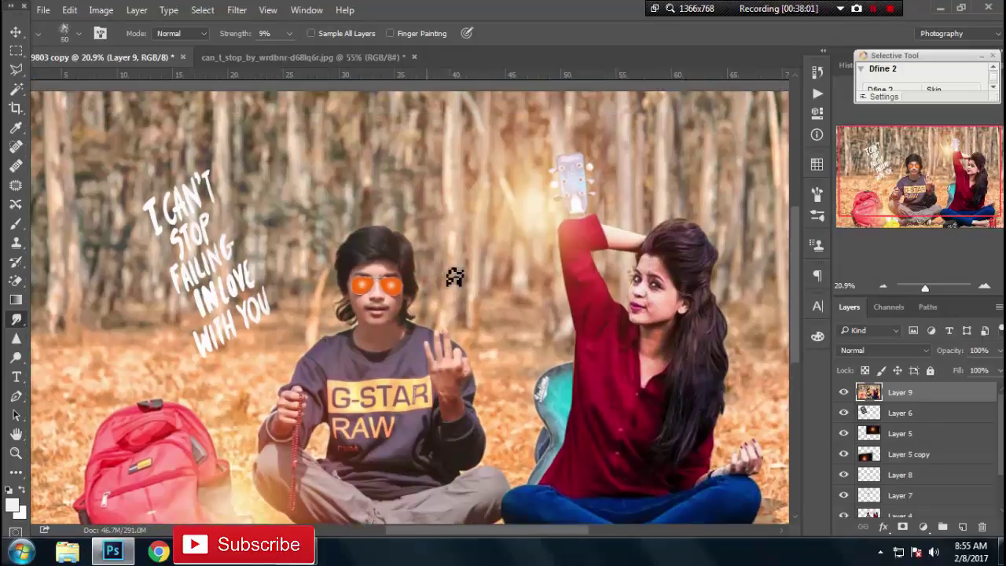
click(288, 33)
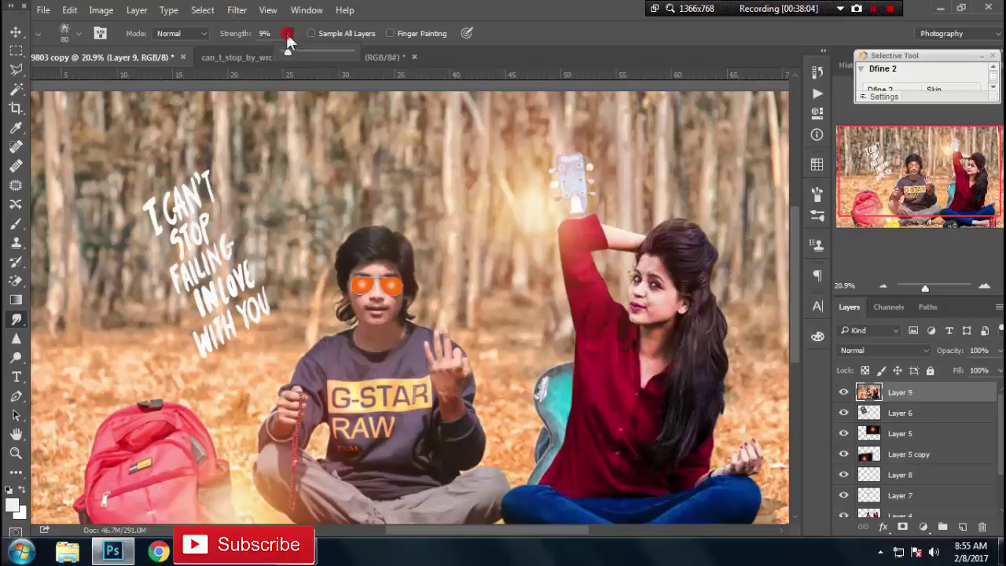
drag(300, 52, 305, 52)
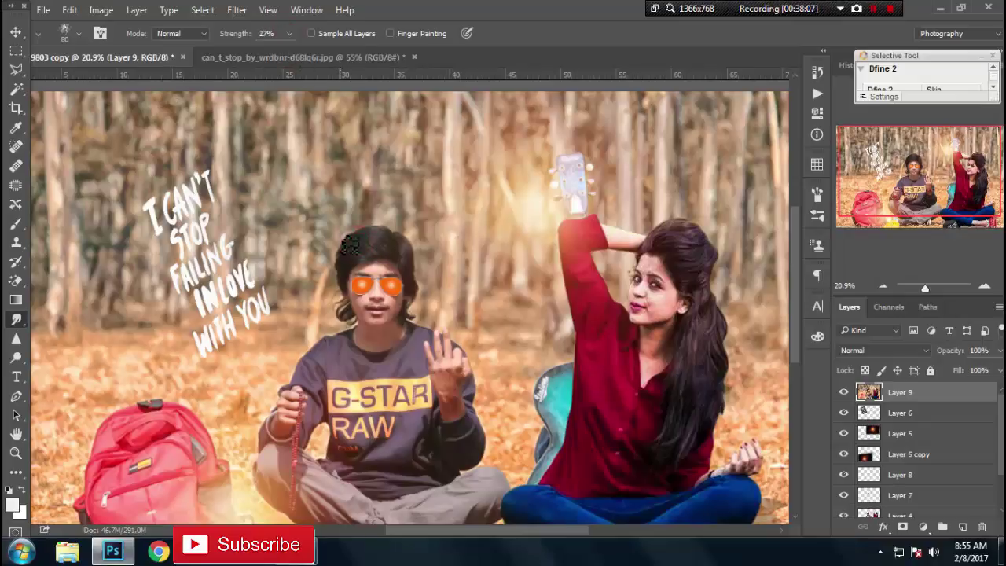
key(bracketright)
Smudge the top, side and outer edges of the boy's hair, then fit the image on screen.
drag(398, 249, 411, 229)
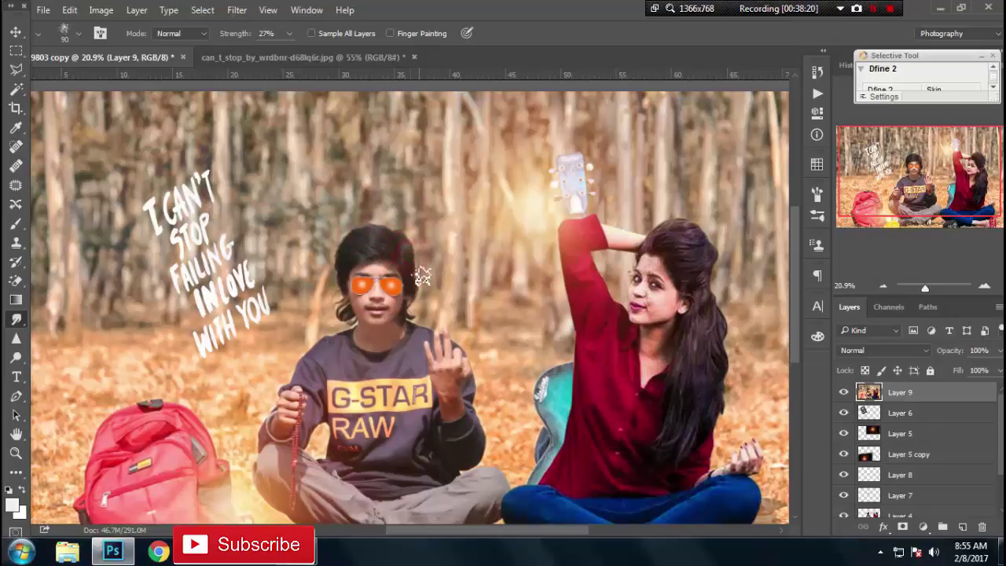
mouse_move(339, 265)
mouse_down()
mouse_move(323, 306)
mouse_move(348, 319)
mouse_up()
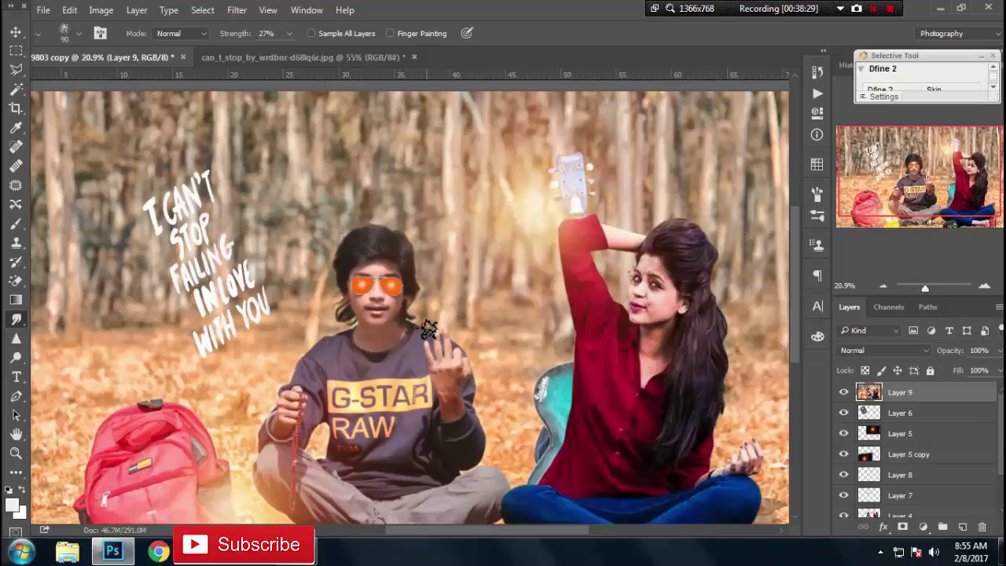
key(bracketright)
key(bracketright)
key(bracketright)
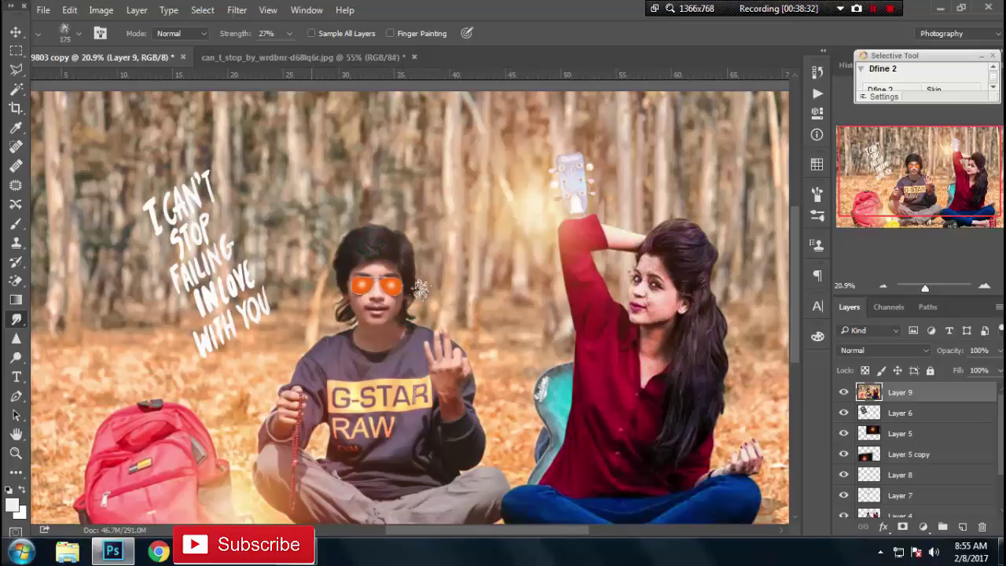
drag(348, 253, 363, 244)
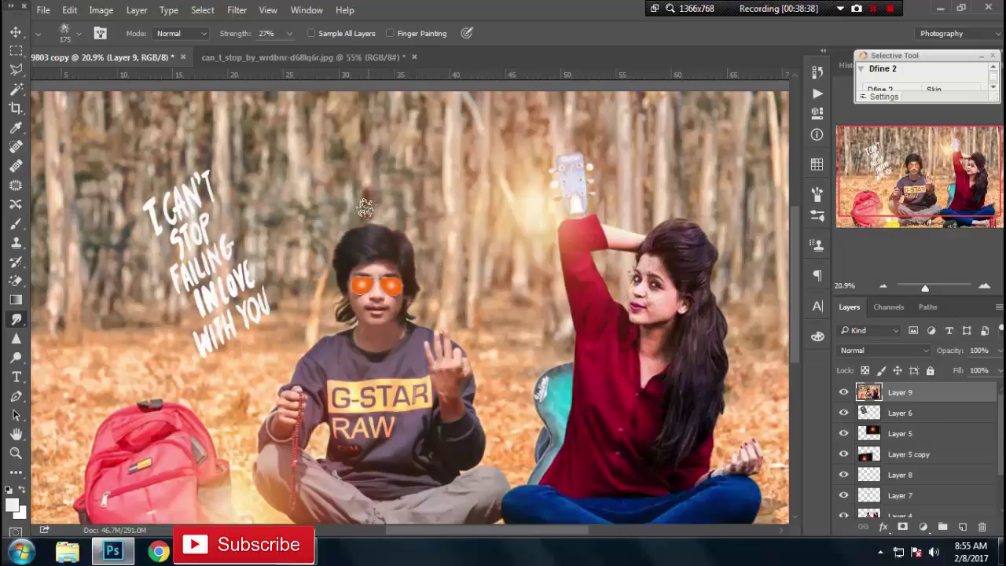
scroll(401, 254, up, 3)
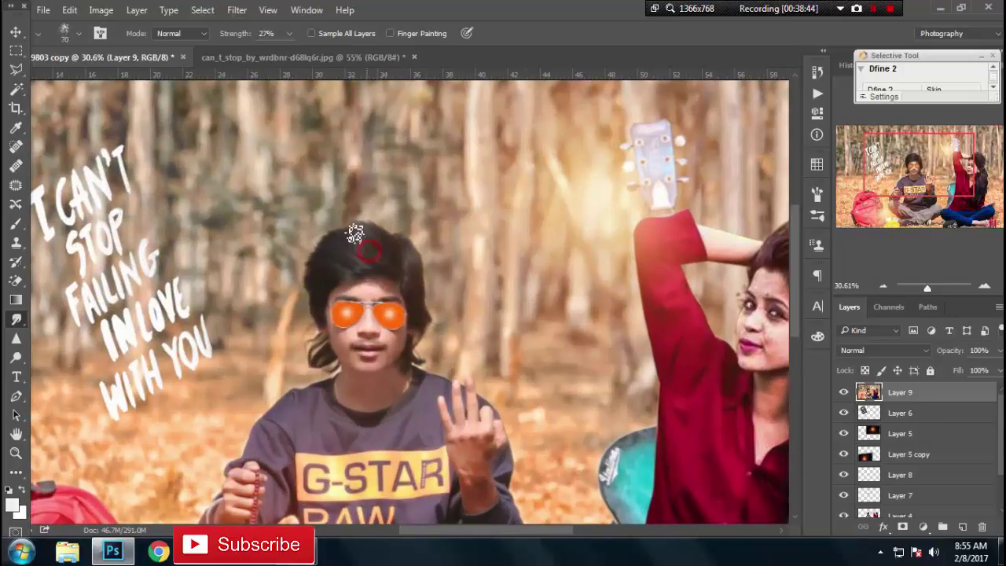
drag(398, 530, 445, 531)
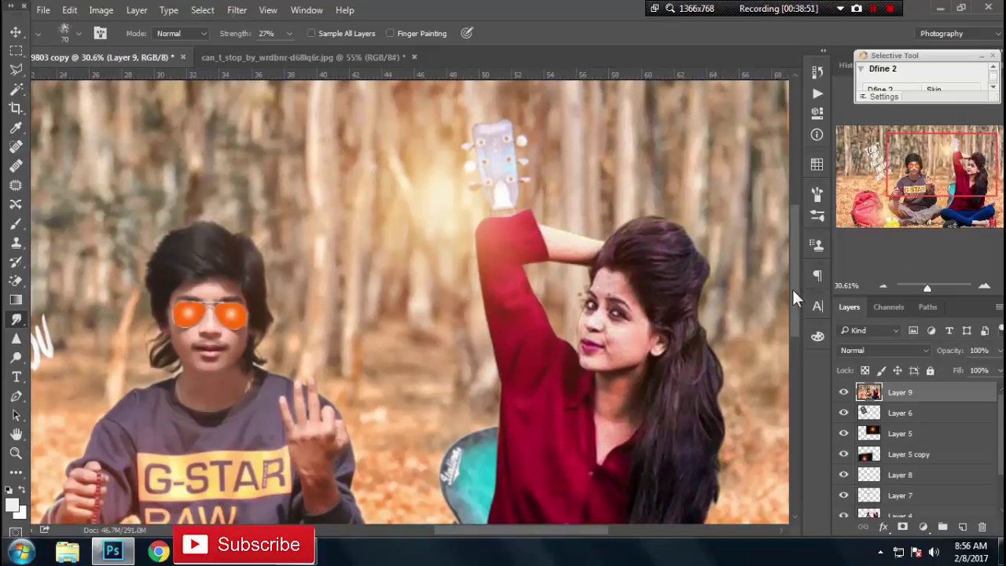
key(ctrl+0)
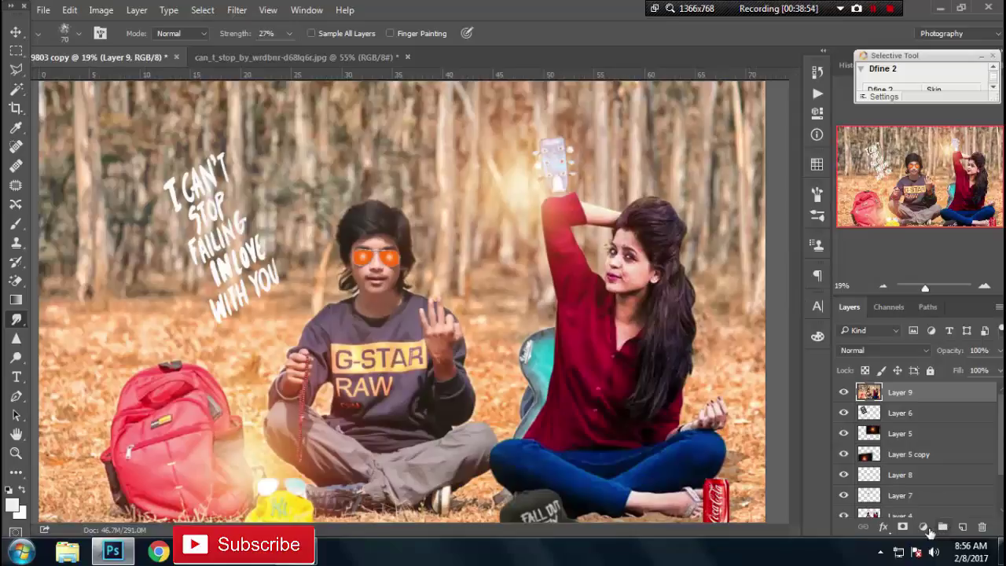
Duplicate Layer 9 and bring the copy into the Camera Raw Filter.
drag(965, 528, 963, 527)
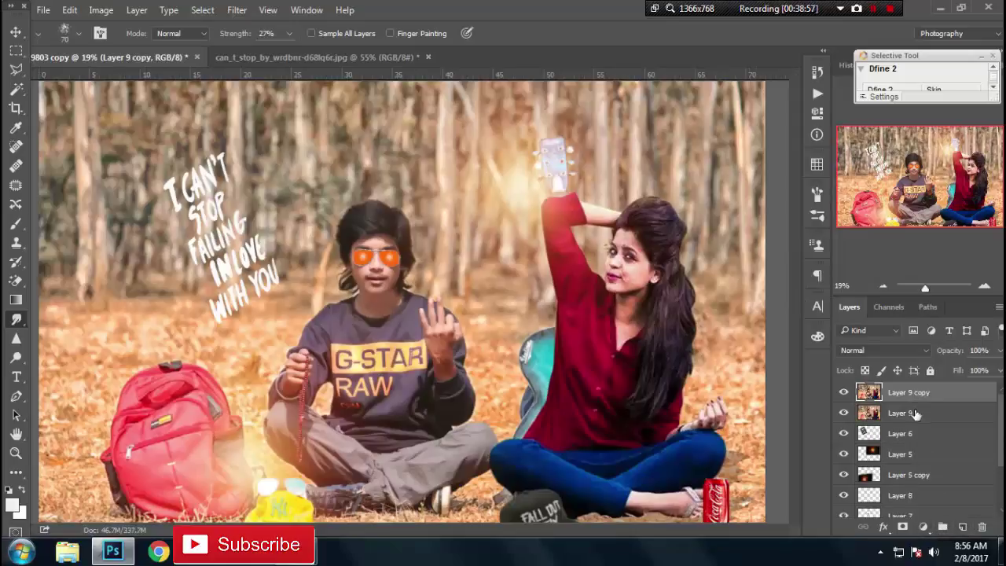
click(203, 9)
mouse_move(237, 9)
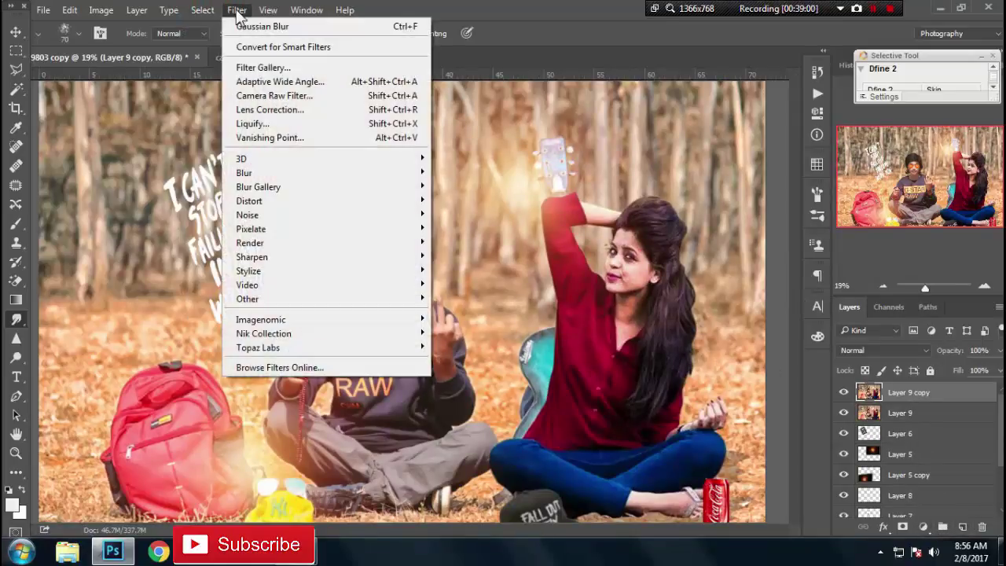
mouse_move(245, 172)
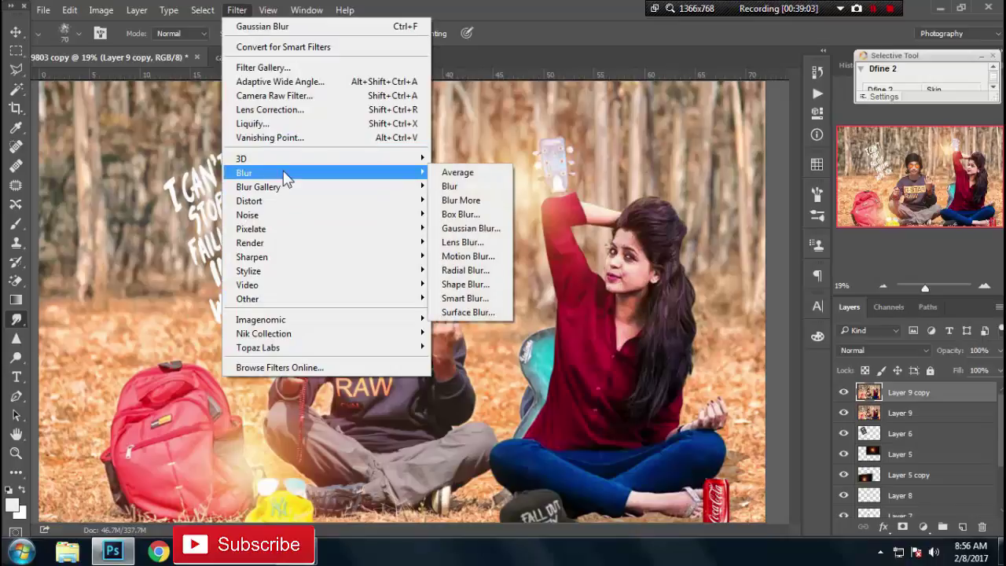
click(616, 21)
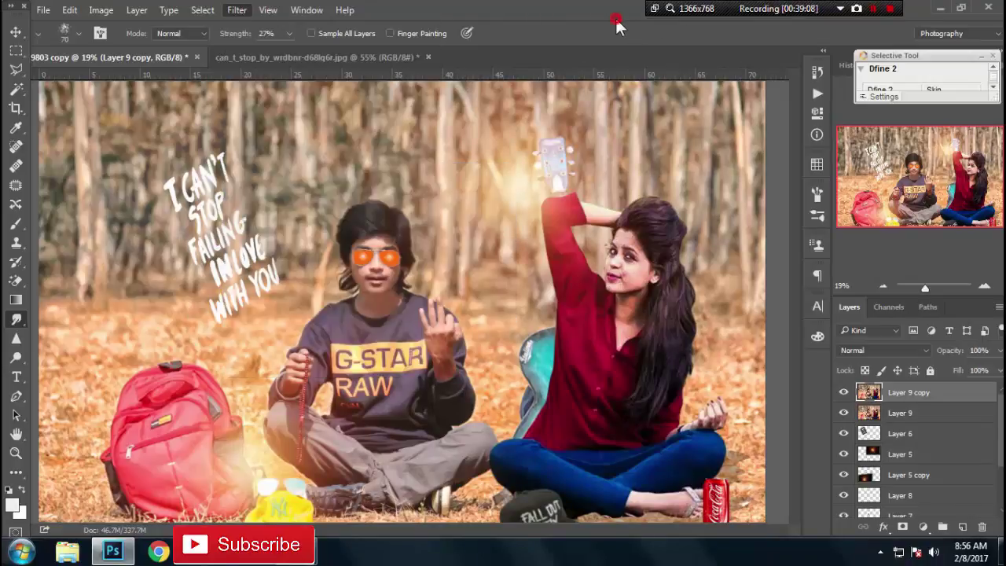
click(243, 11)
mouse_move(265, 333)
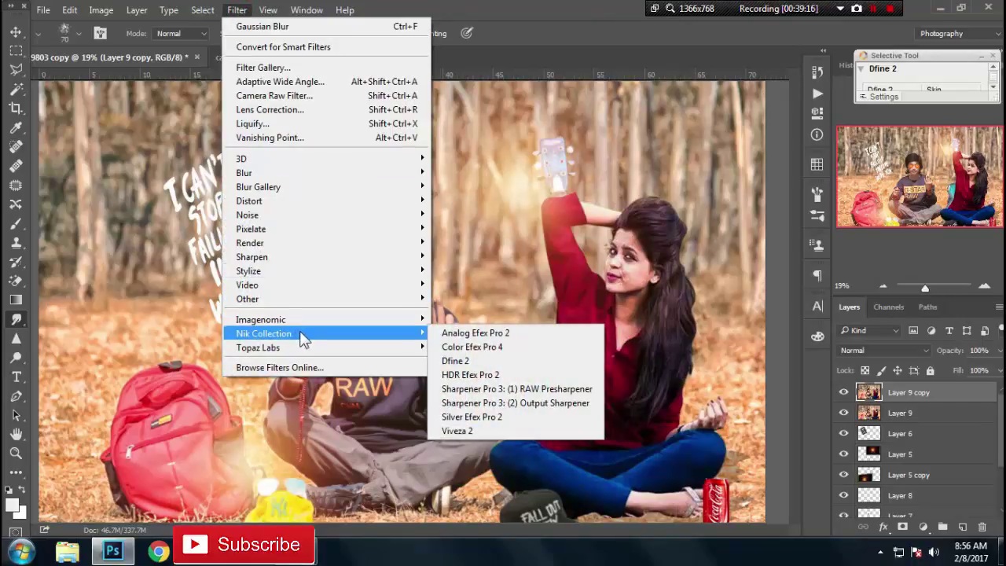
click(267, 96)
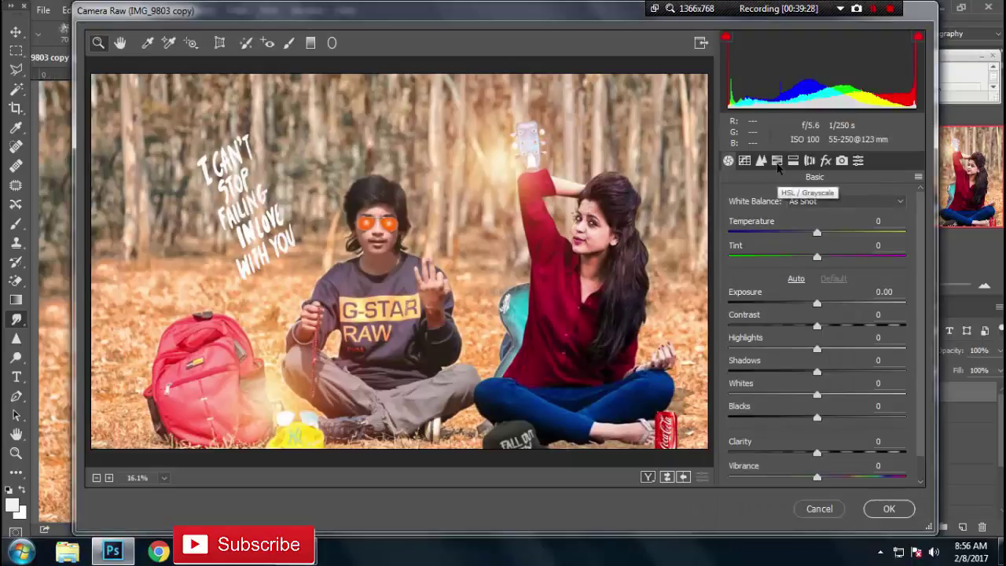
Boost yellow, green and blue saturation; raise yellow luminance +25 and orange +17.
click(776, 161)
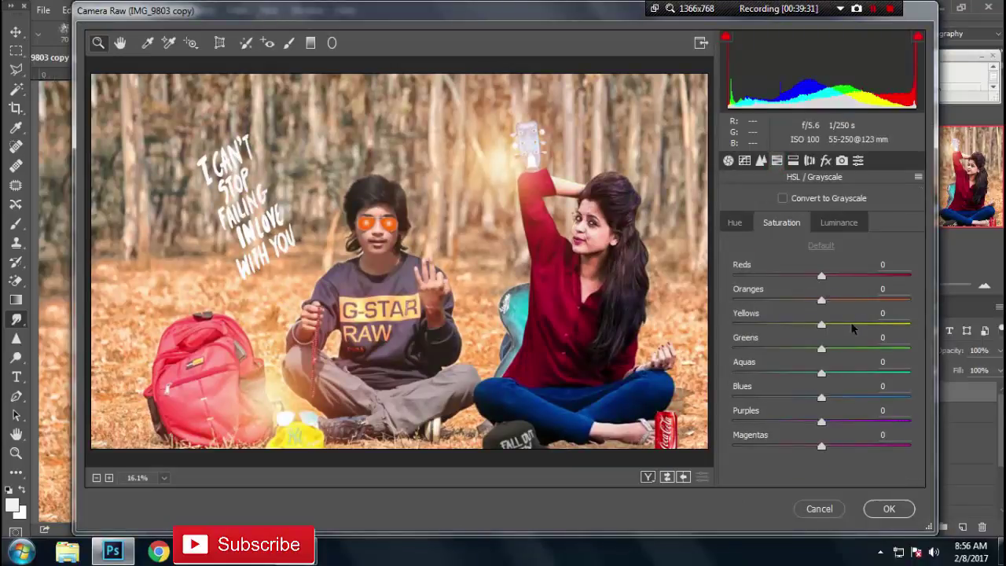
click(851, 323)
click(859, 348)
click(864, 397)
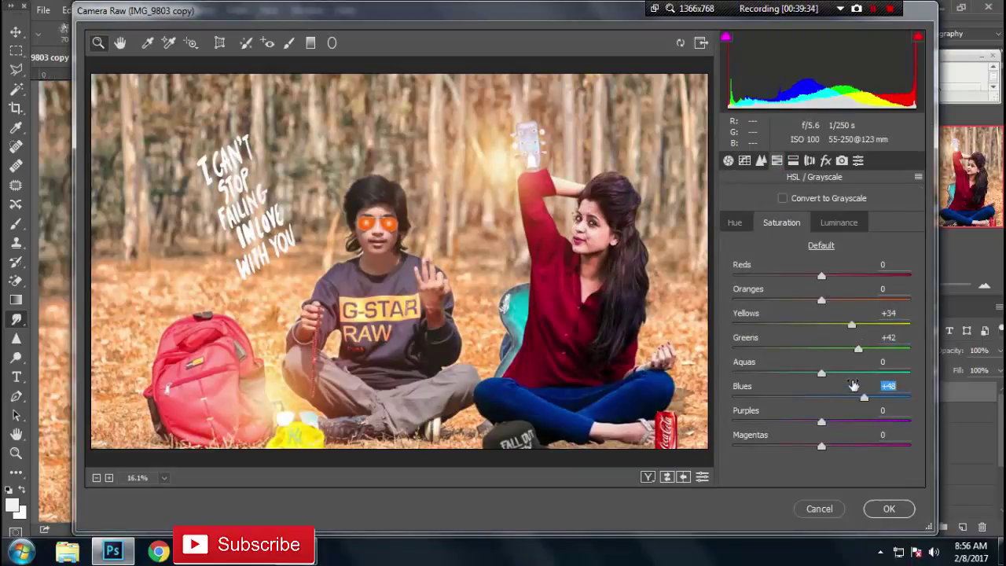
click(744, 222)
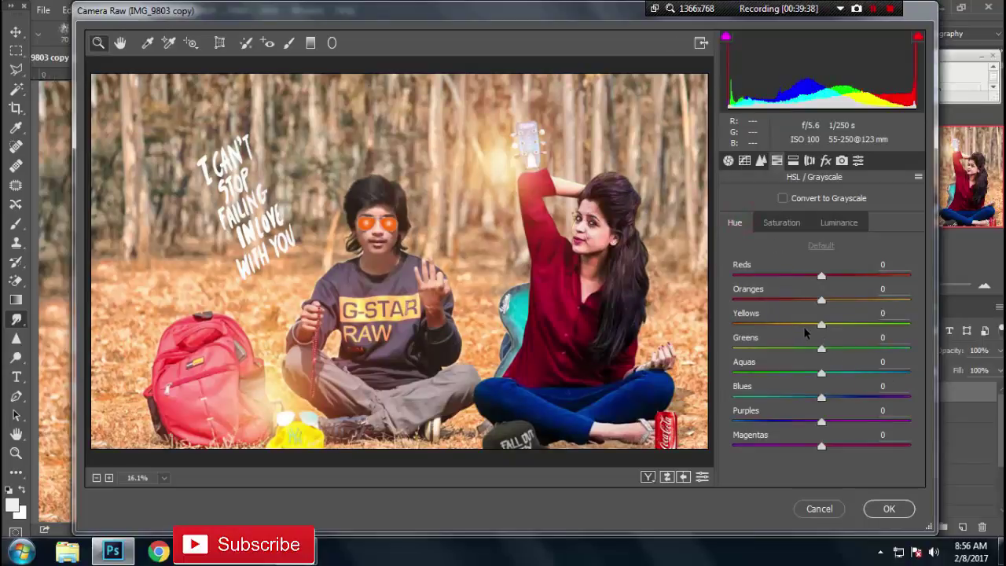
click(839, 223)
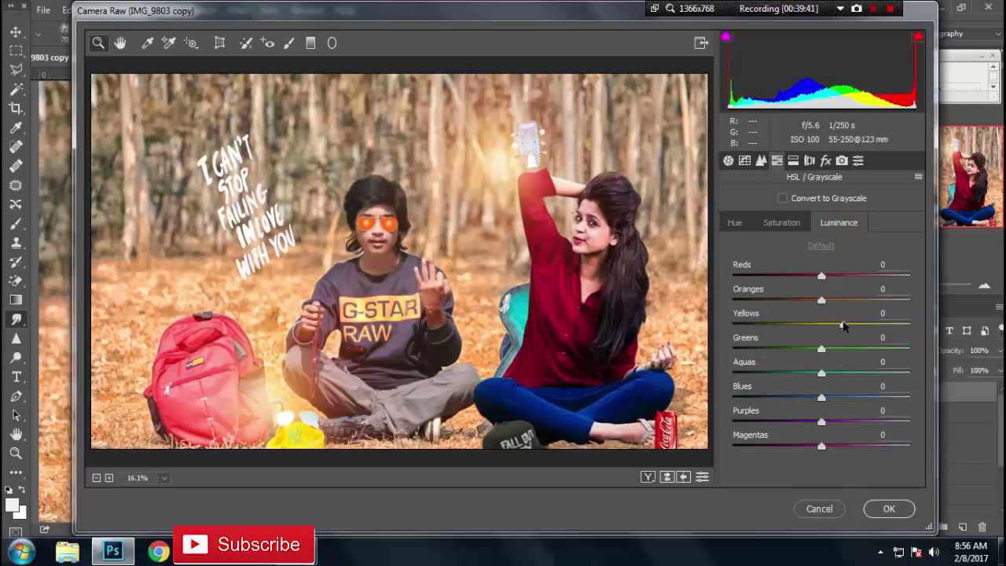
click(843, 324)
click(836, 300)
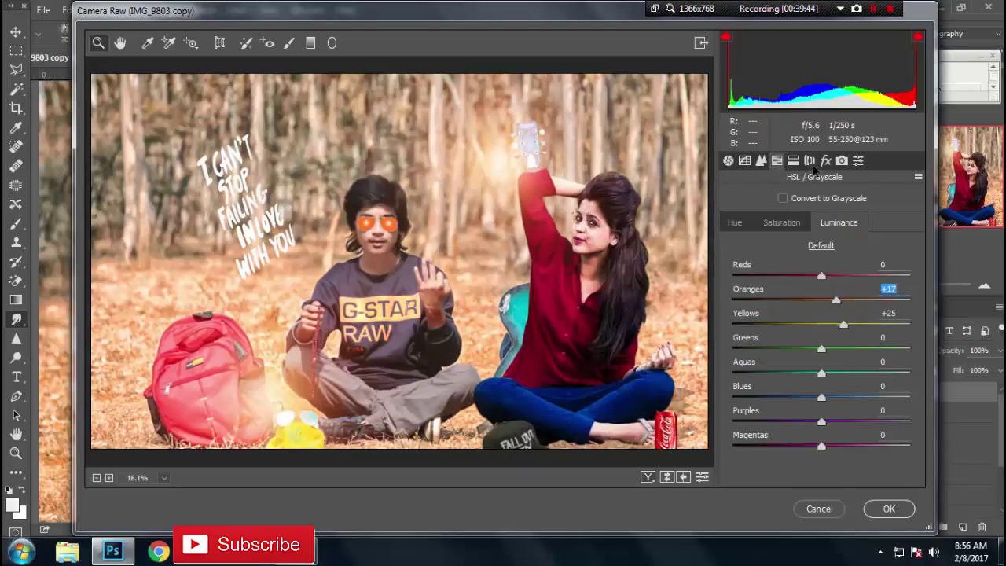
Set orange saturation to +6 in the HSL panel.
click(825, 161)
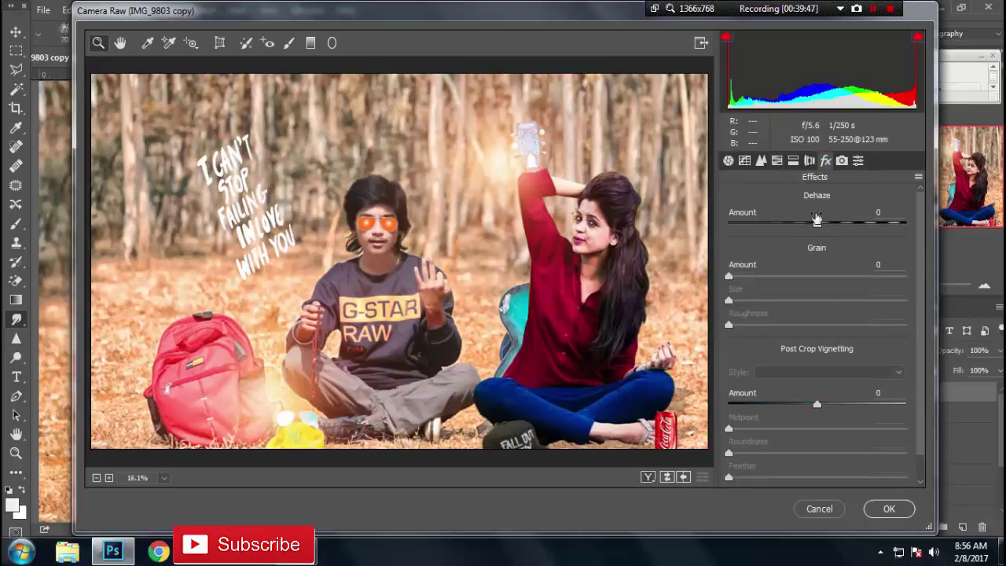
click(777, 162)
click(782, 223)
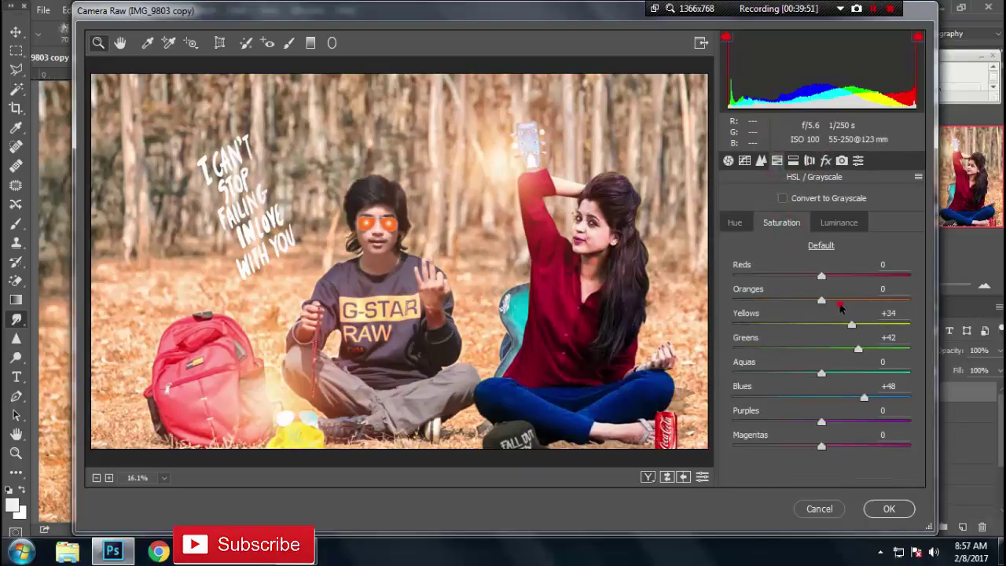
drag(839, 302, 827, 302)
Add a -26 post-crop vignette with midpoint 41, roundness -23, feather 35, highlights 34.
click(793, 161)
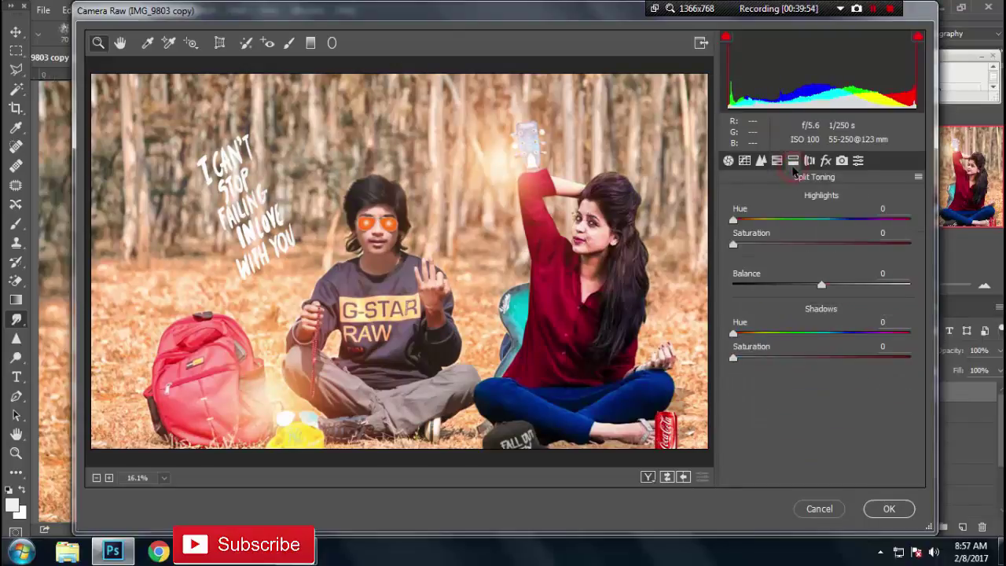
click(826, 160)
drag(804, 403, 797, 405)
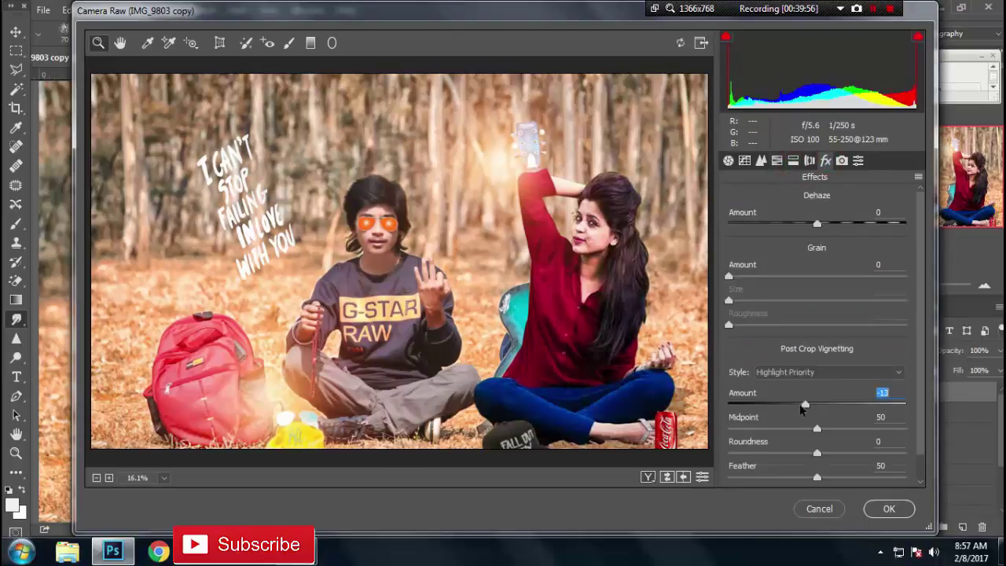
click(801, 429)
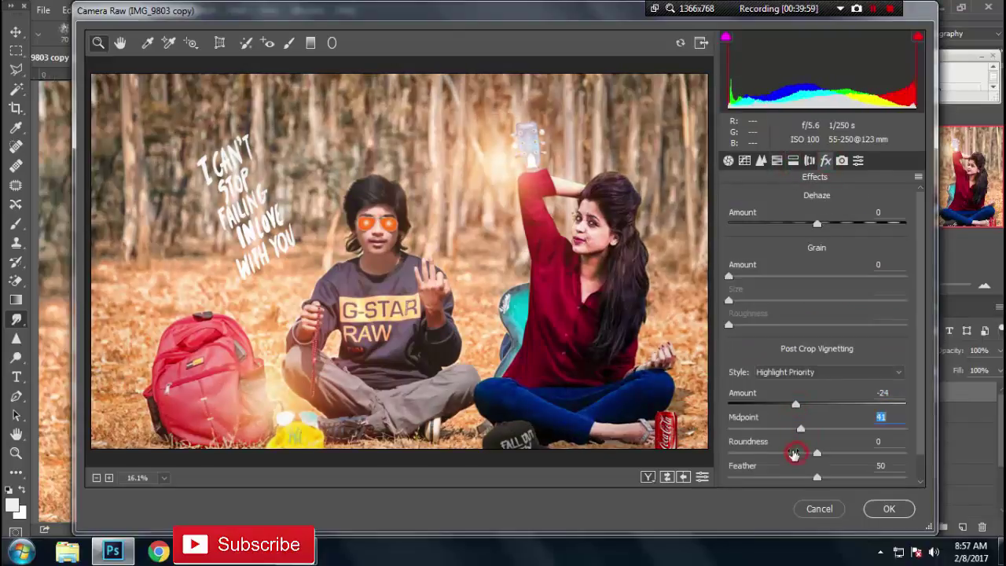
click(797, 452)
click(790, 476)
scroll(889, 464, down, 1)
click(789, 475)
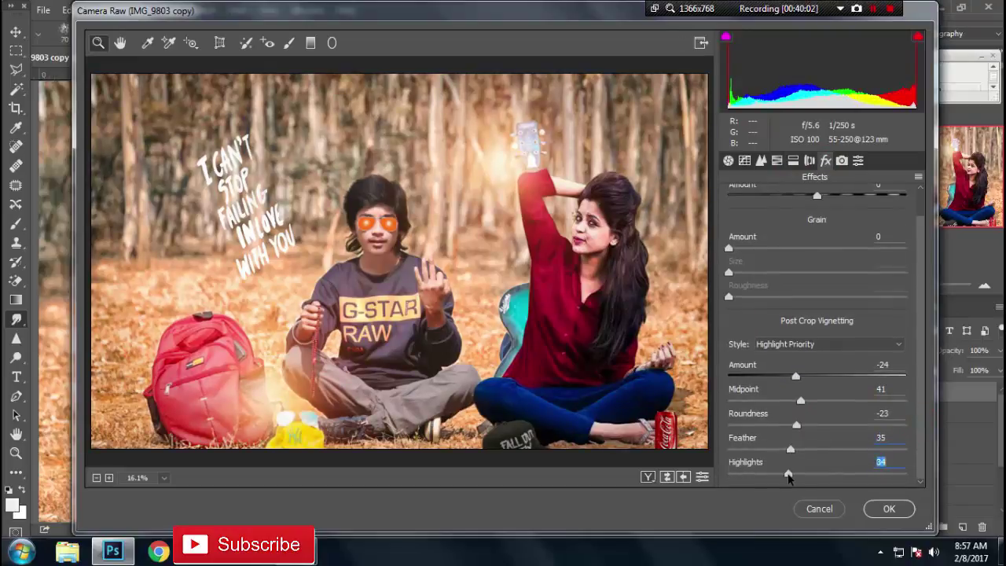
click(796, 376)
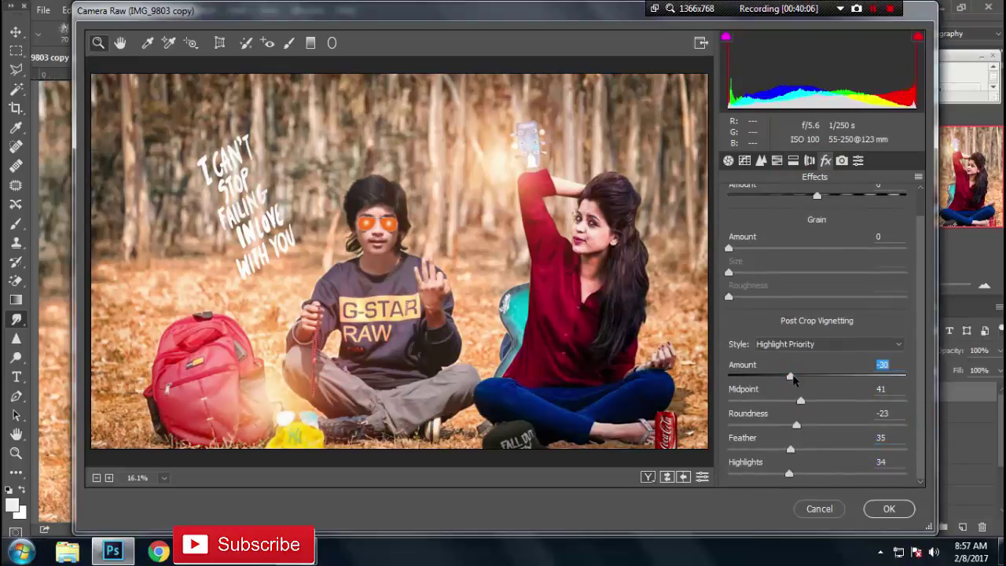
Raise contrast to +16, add clarity +4, deepen blacks to -11, and apply the grade.
click(729, 160)
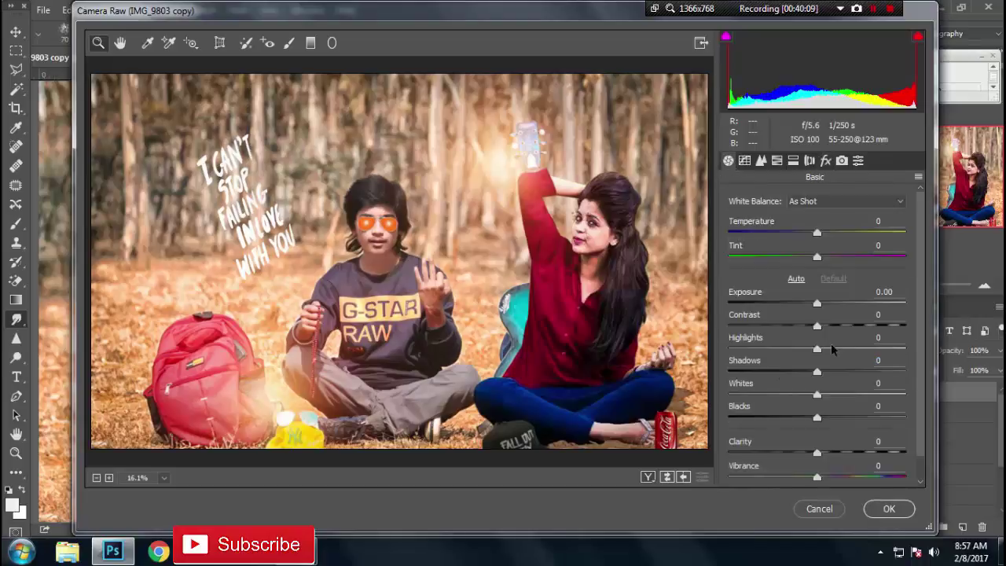
drag(818, 324, 831, 326)
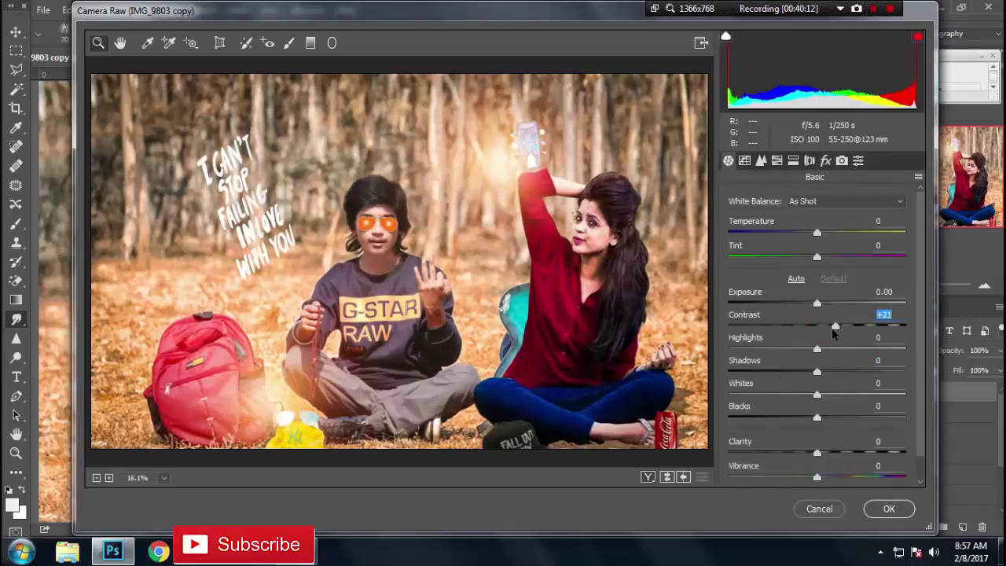
click(823, 455)
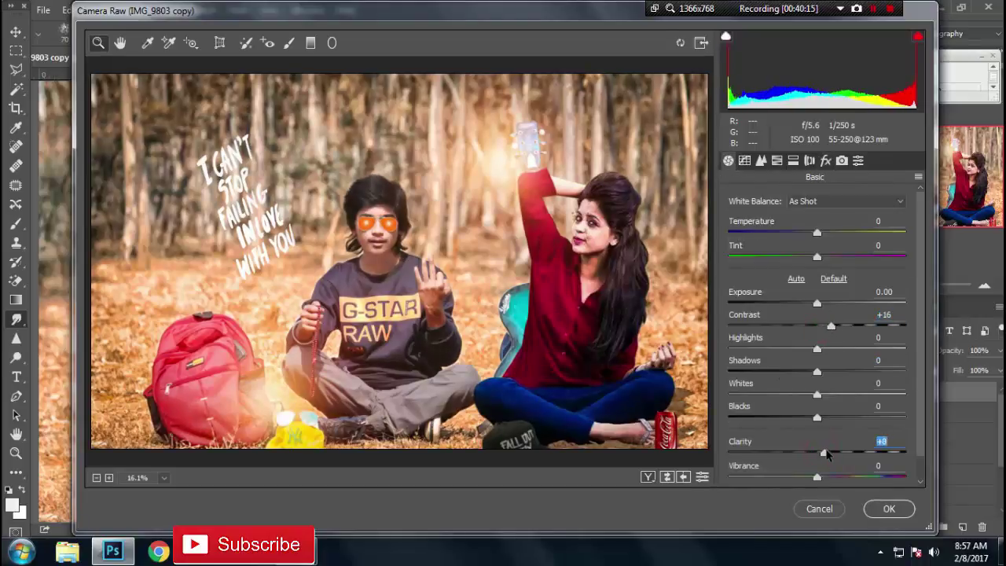
drag(818, 418, 808, 417)
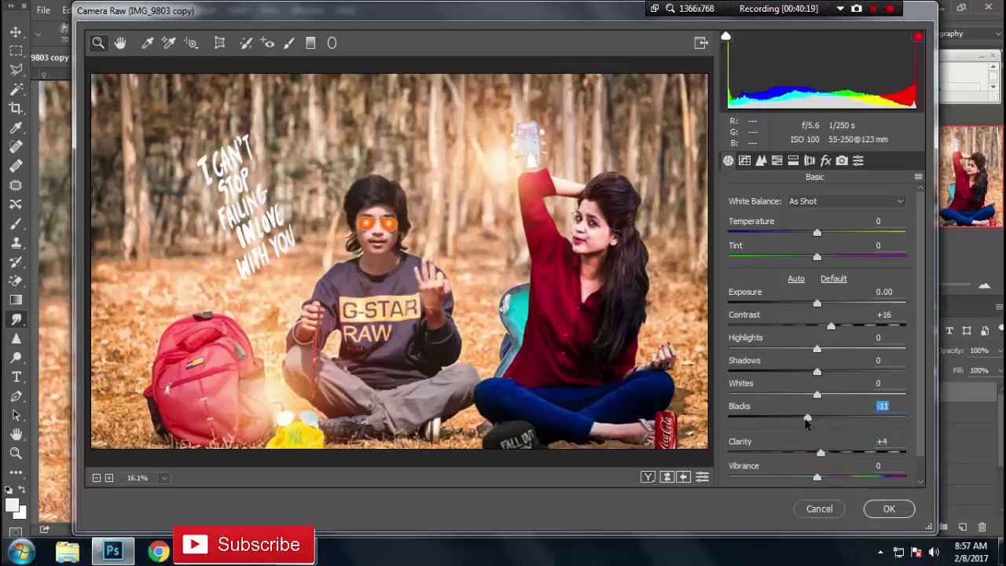
click(889, 508)
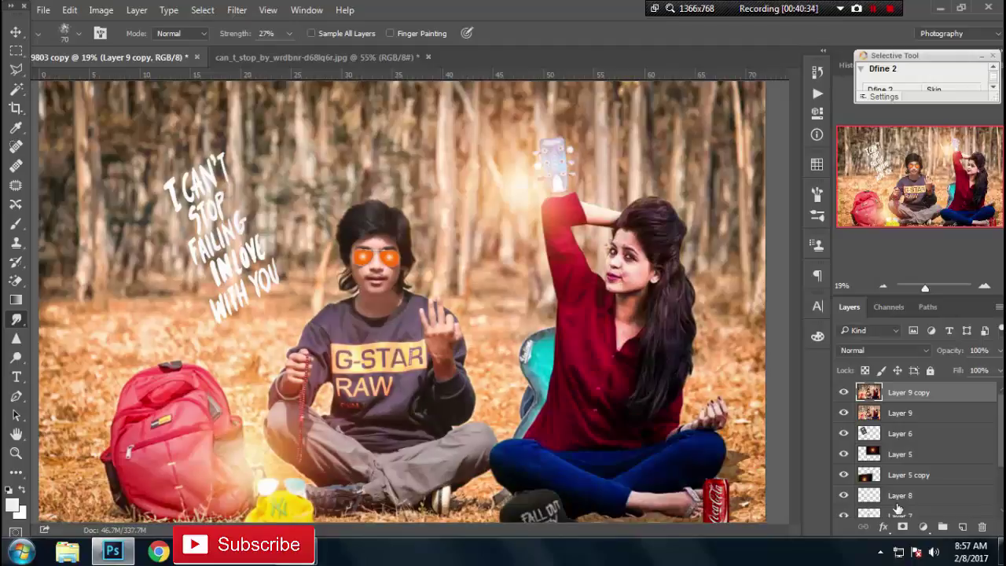
Apply GREYCstoration noise reduction at strength 111, then launch Color Efex Pro 4.
click(237, 10)
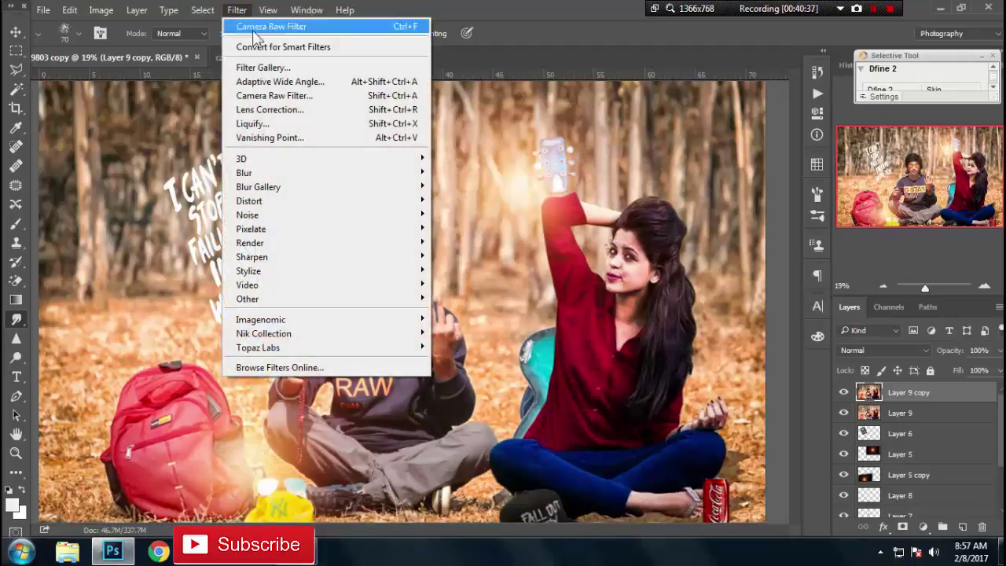
mouse_move(247, 215)
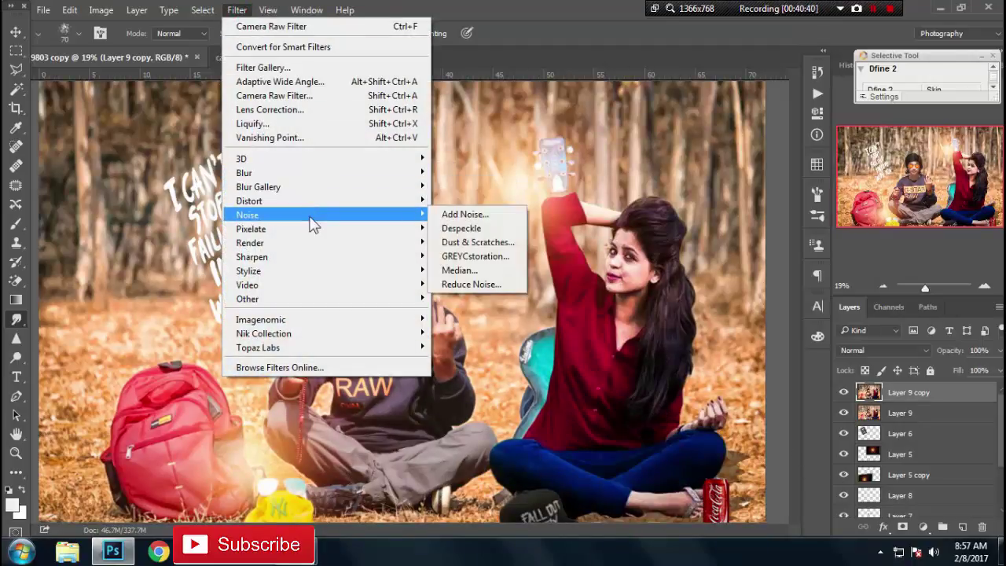
click(454, 258)
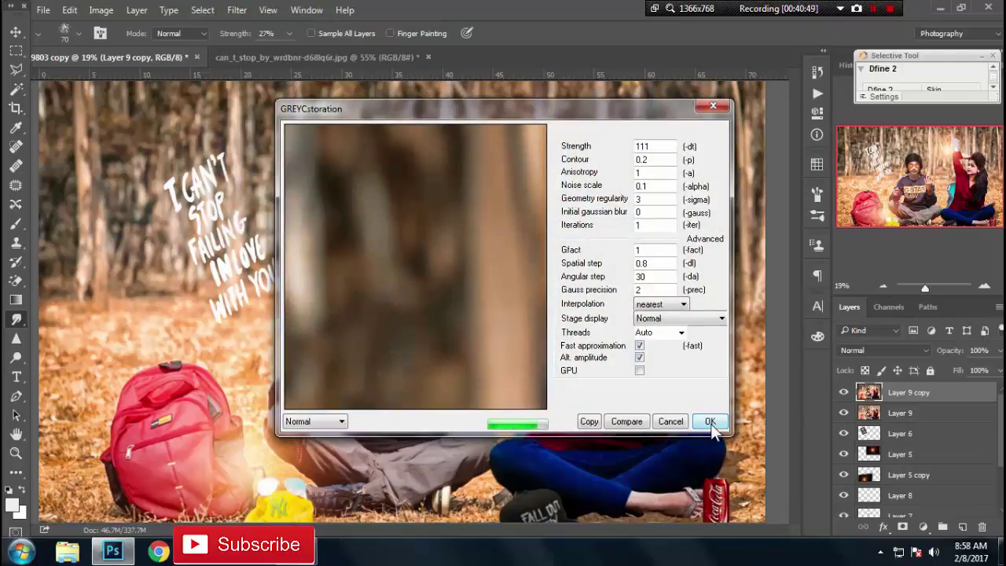
click(710, 423)
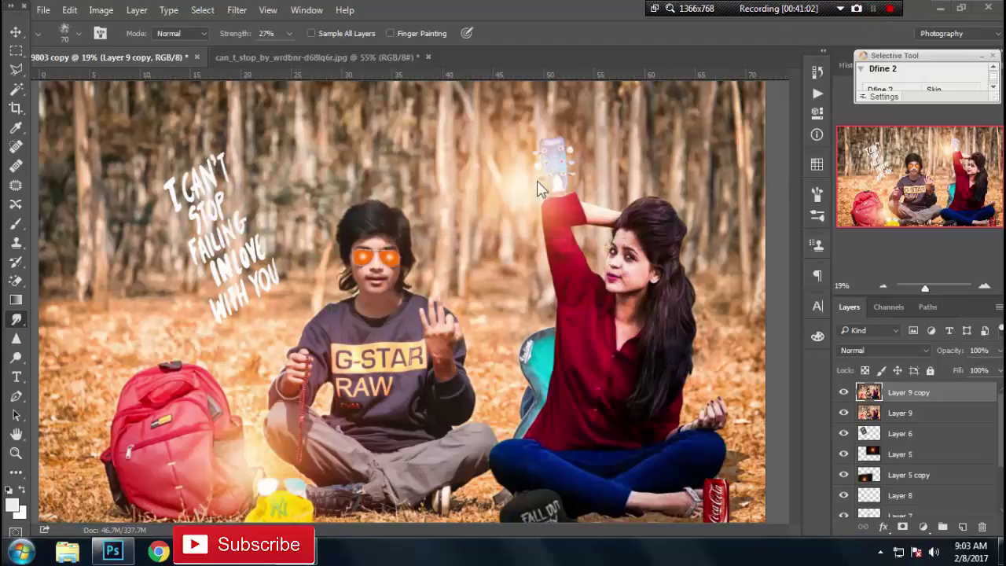
click(232, 9)
mouse_move(263, 333)
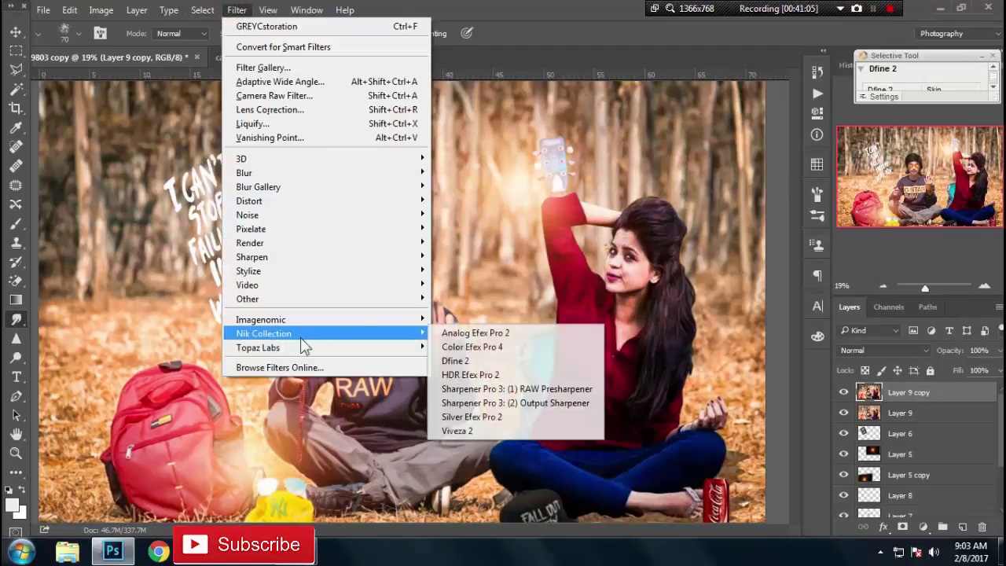
click(446, 346)
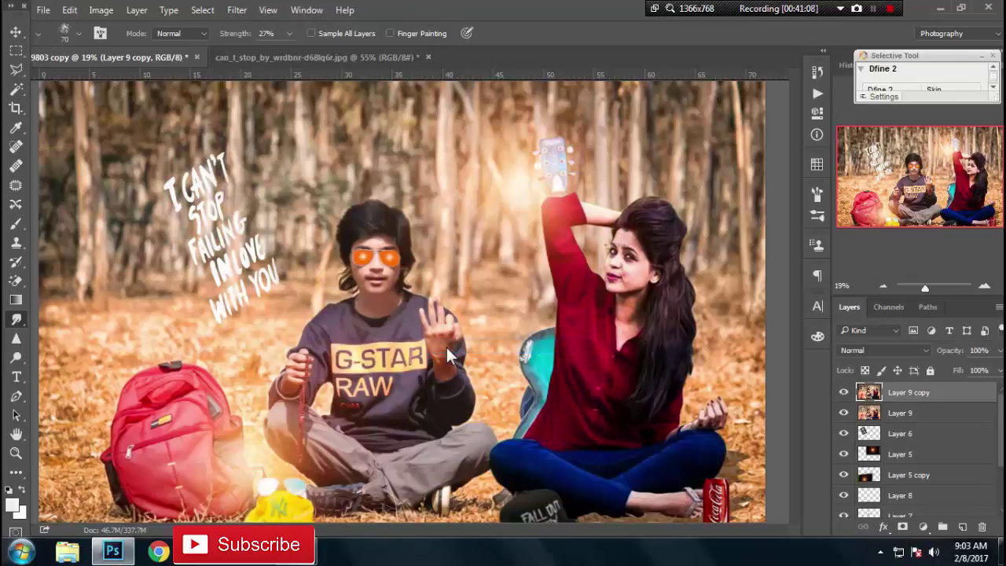
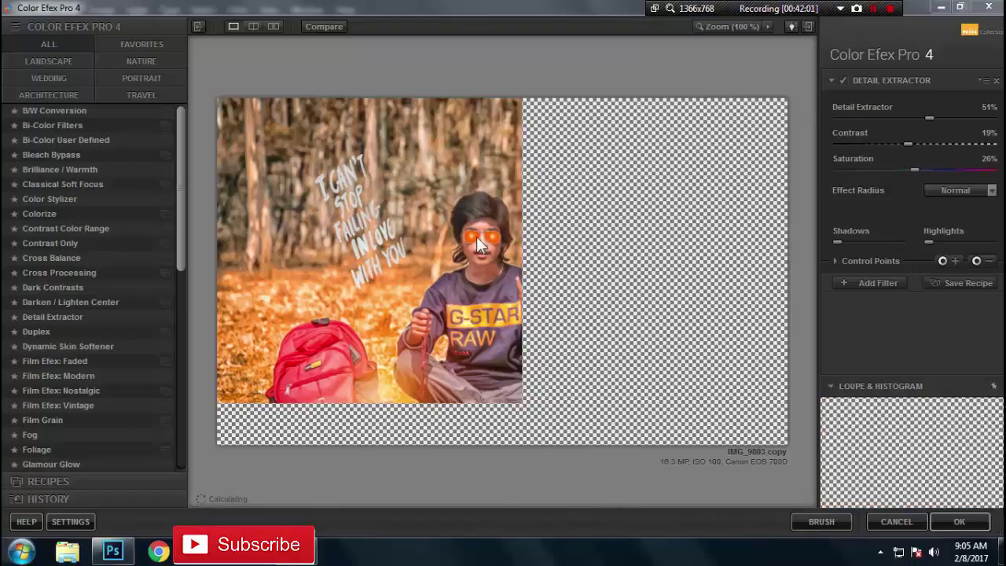
Apply Dark Contrasts (Dark Detail Extractor 80%, Brightness/Contrast −45%, Saturation −31%) to the photo.
click(81, 288)
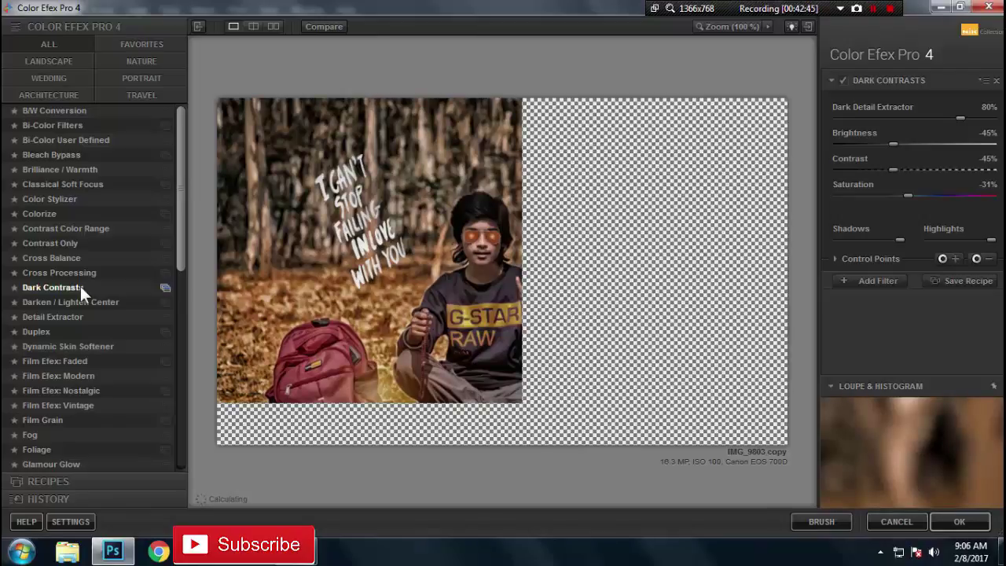
drag(182, 259, 189, 388)
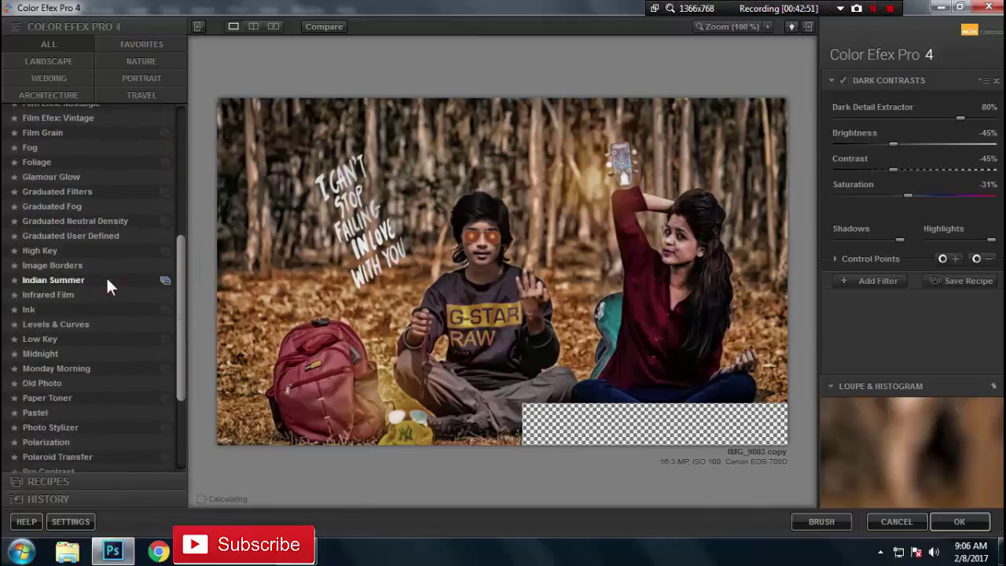
Apply Indian Summer with Method 2 and Enhance Foliage 30%, then add an empty filter slot.
click(108, 281)
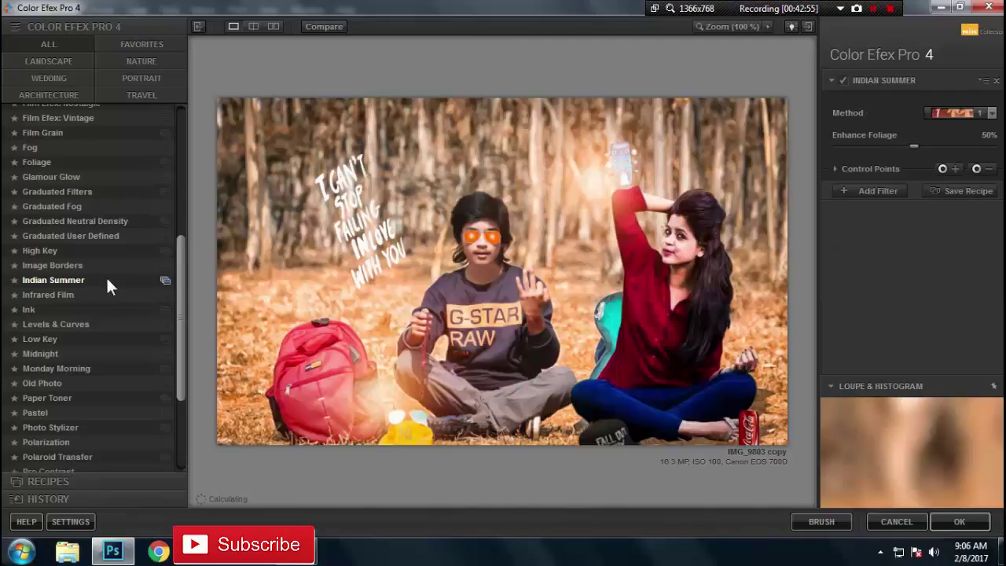
click(992, 112)
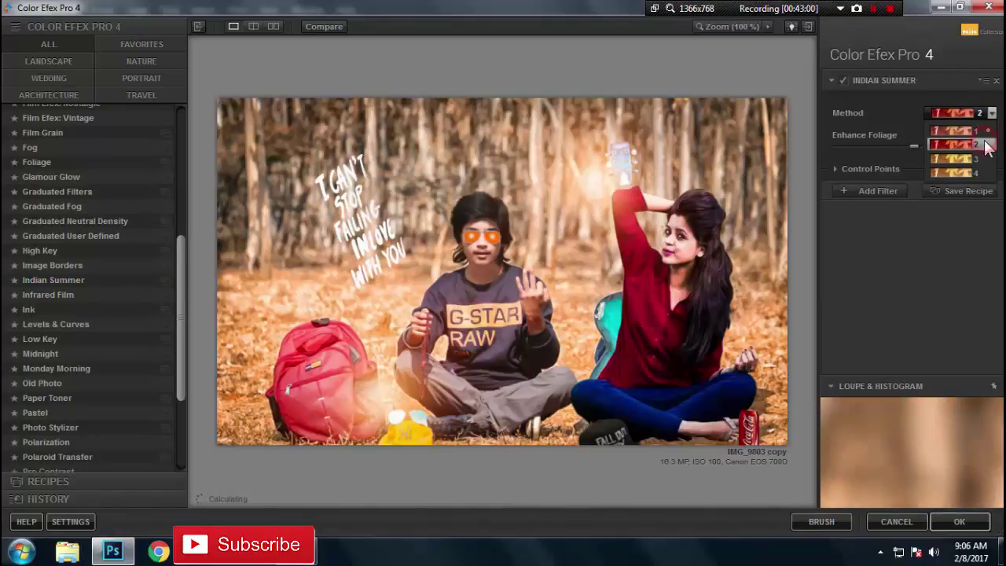
click(975, 144)
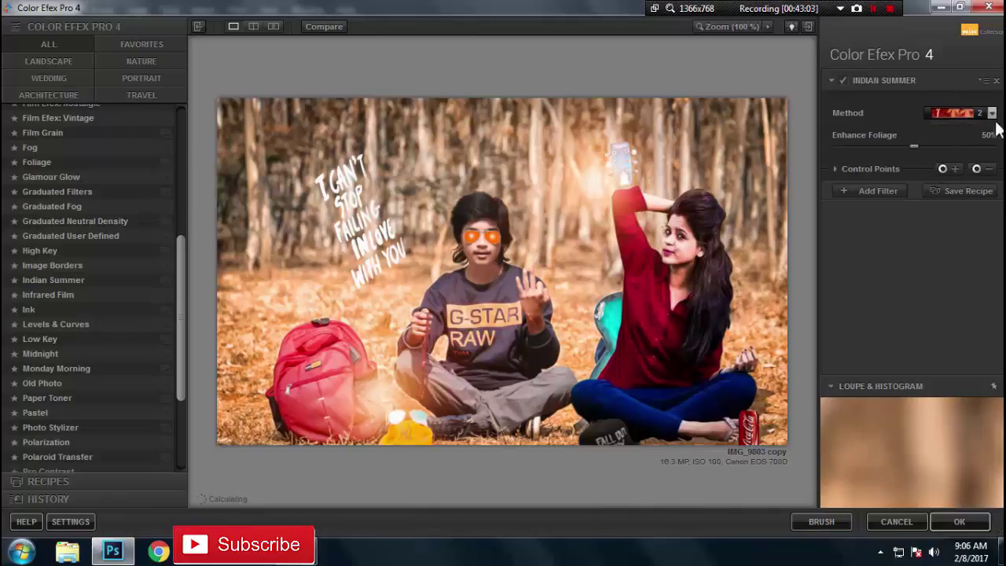
click(992, 113)
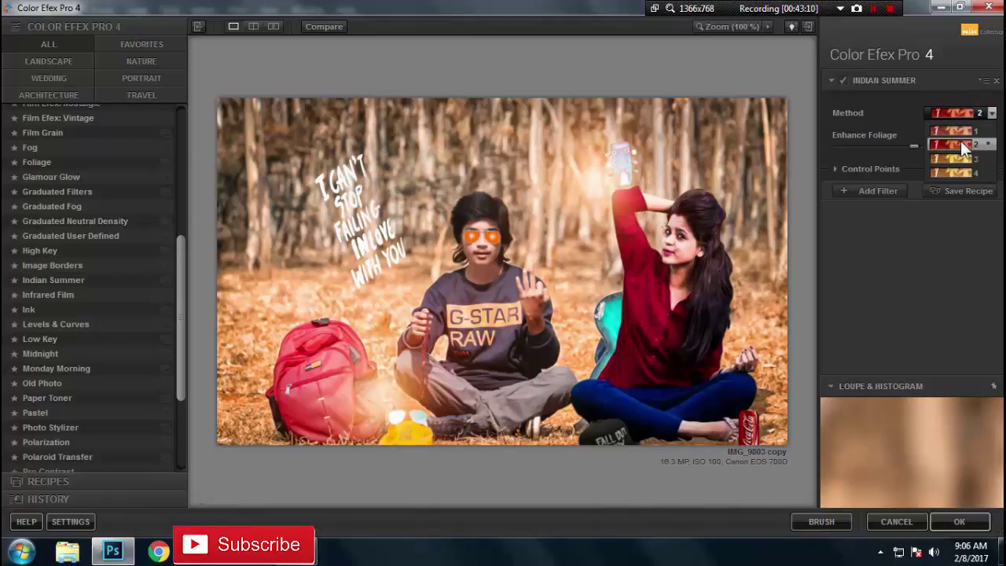
click(961, 142)
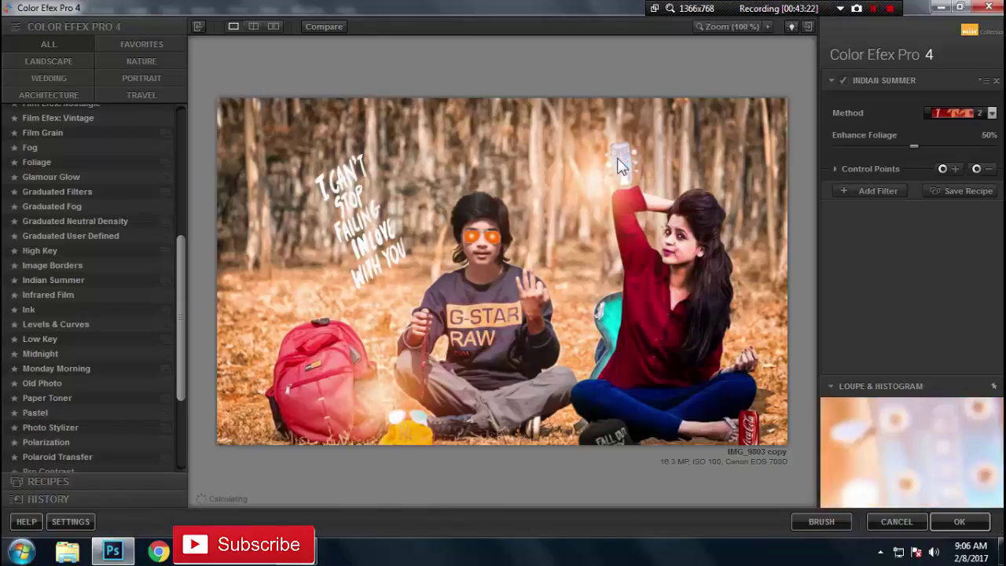
click(886, 146)
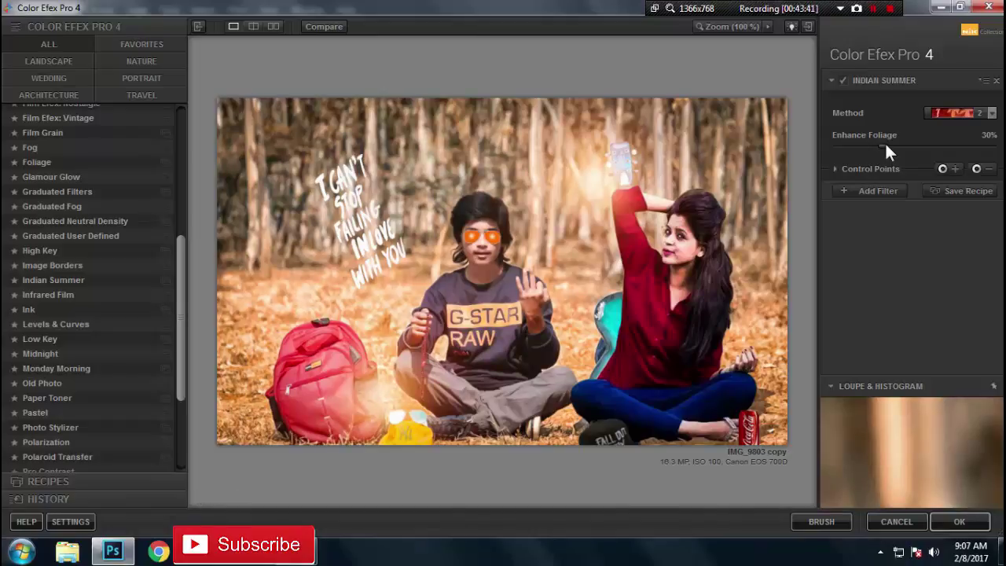
click(873, 190)
Put a Vignette Filter in the new slot, set Adapt Edges to 5%, and rough in transition, size and opacity.
scroll(78, 397, down, 3)
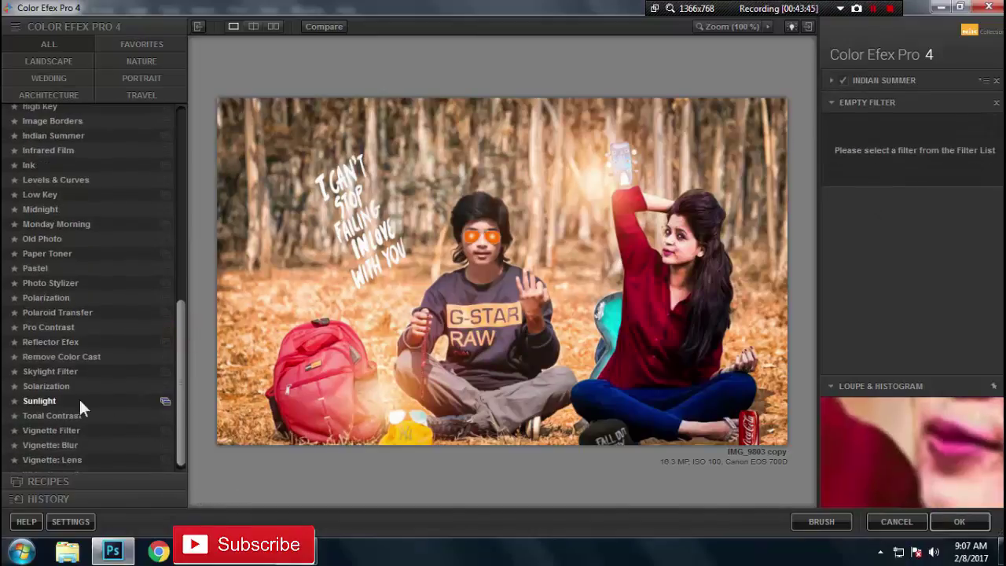
click(77, 431)
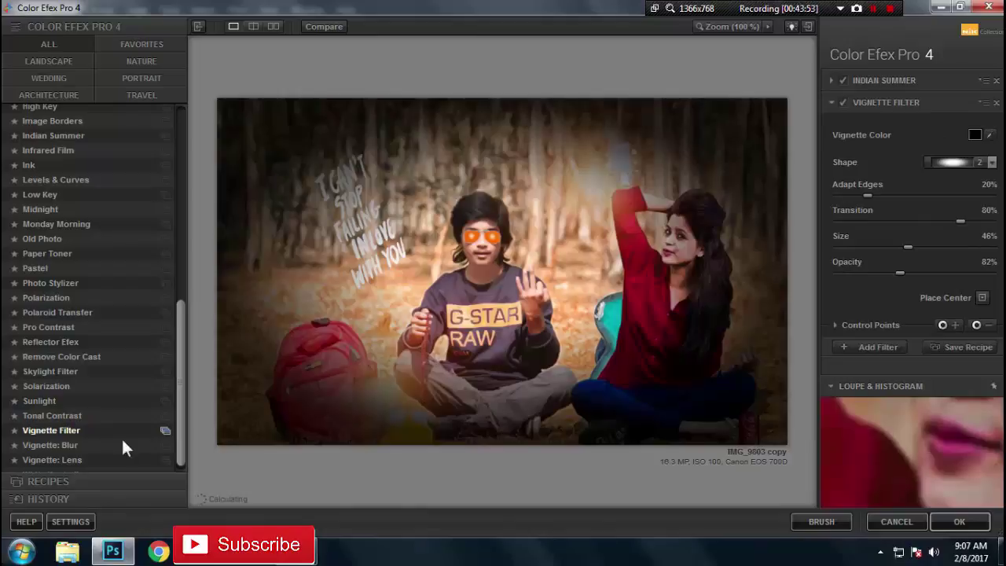
drag(867, 195, 848, 200)
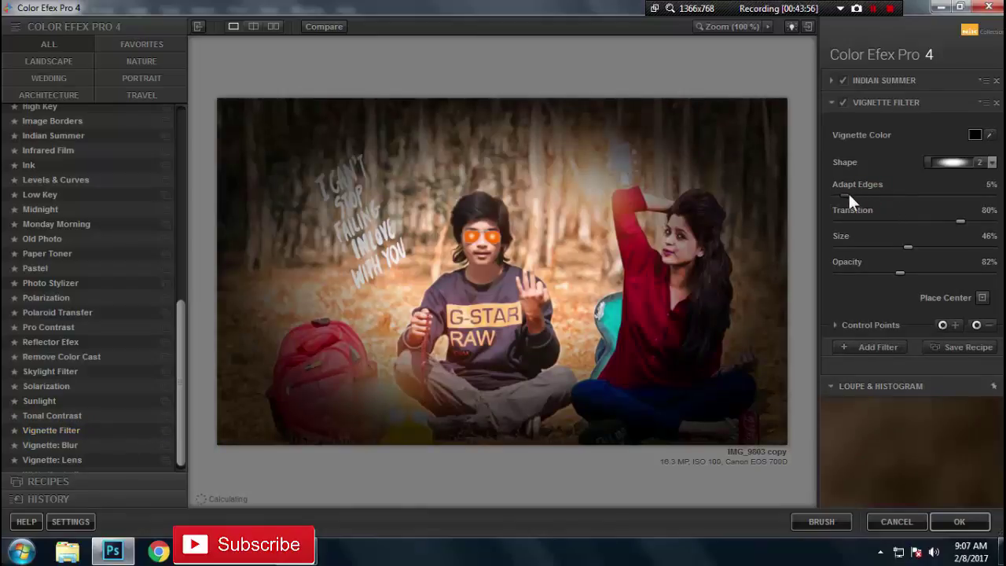
click(911, 221)
click(886, 245)
click(881, 272)
click(869, 272)
click(879, 246)
click(893, 222)
Set the vignette to shape 1, Transition 3%, Size 1% and Opacity 24%.
click(934, 165)
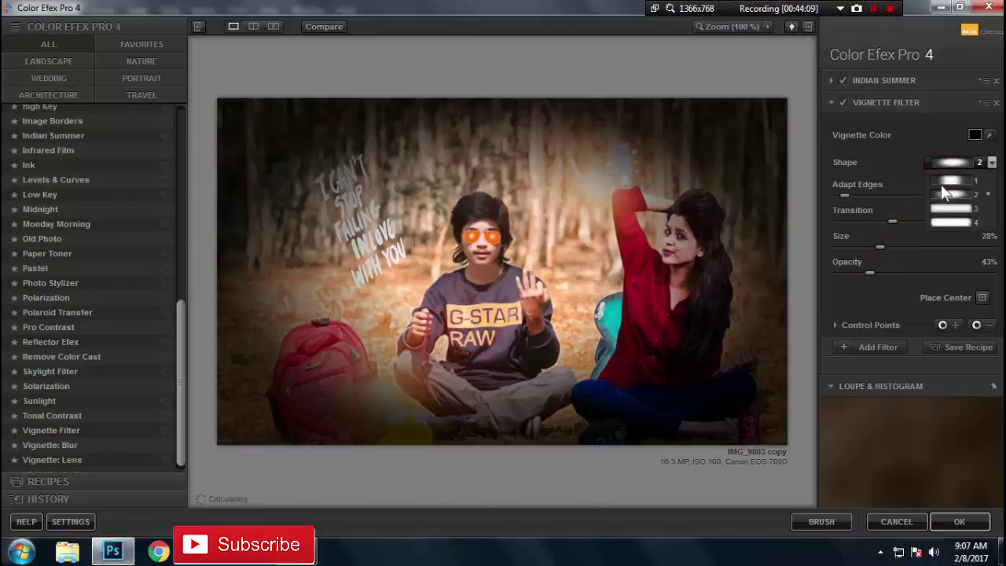
click(950, 183)
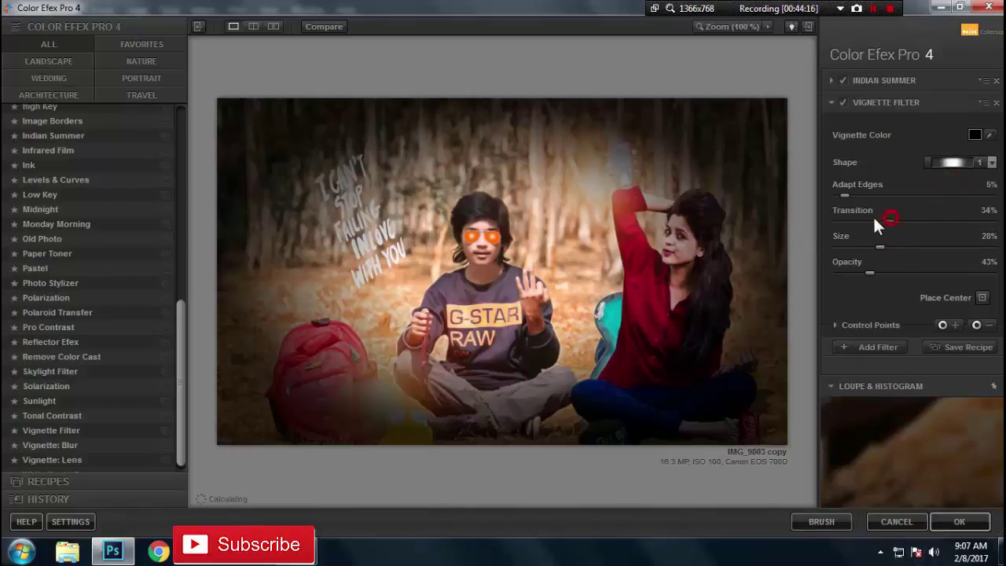
drag(891, 221, 844, 222)
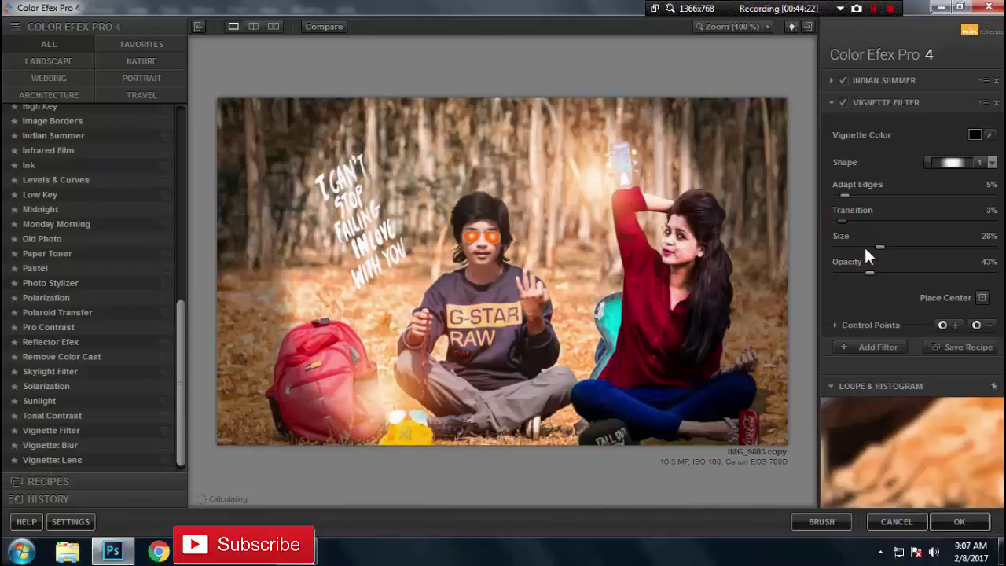
drag(874, 246, 846, 250)
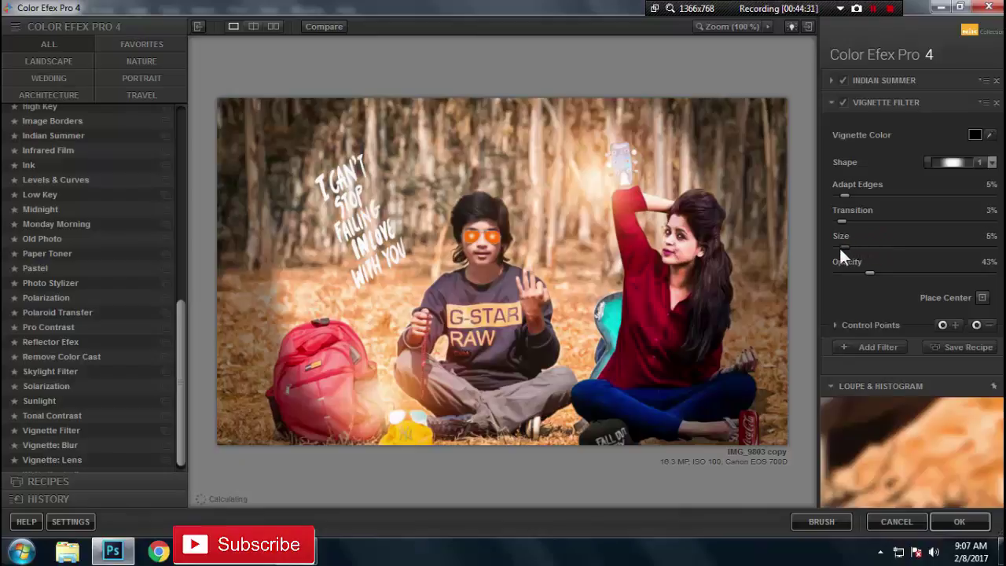
click(839, 247)
click(862, 270)
drag(863, 270, 852, 268)
Return the graded image to Photoshop as a new layer and bring up Save As.
click(955, 519)
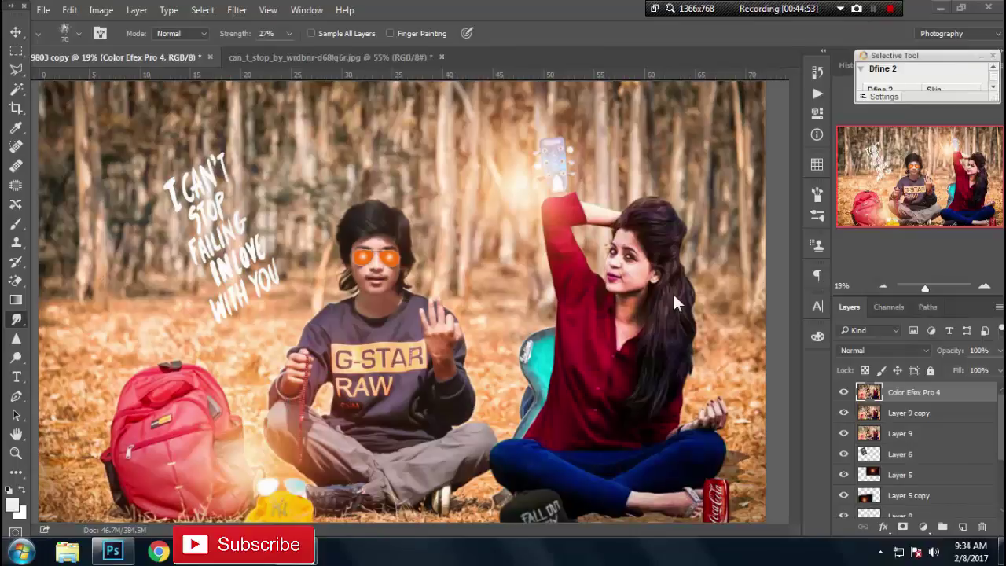
click(43, 10)
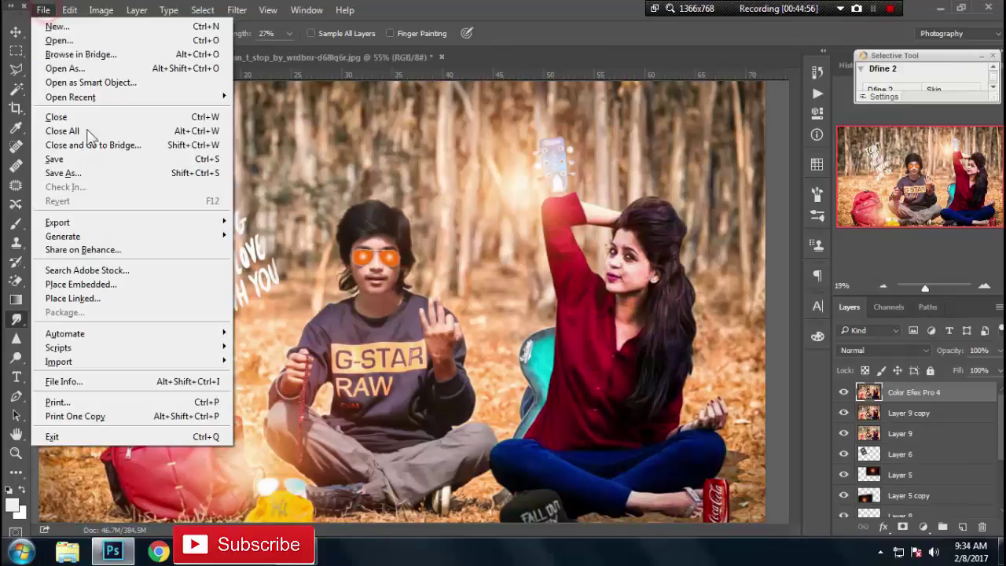
click(70, 171)
Save the image to the Desktop as JPEG 'cb editzzz' at Quality 12.
click(63, 102)
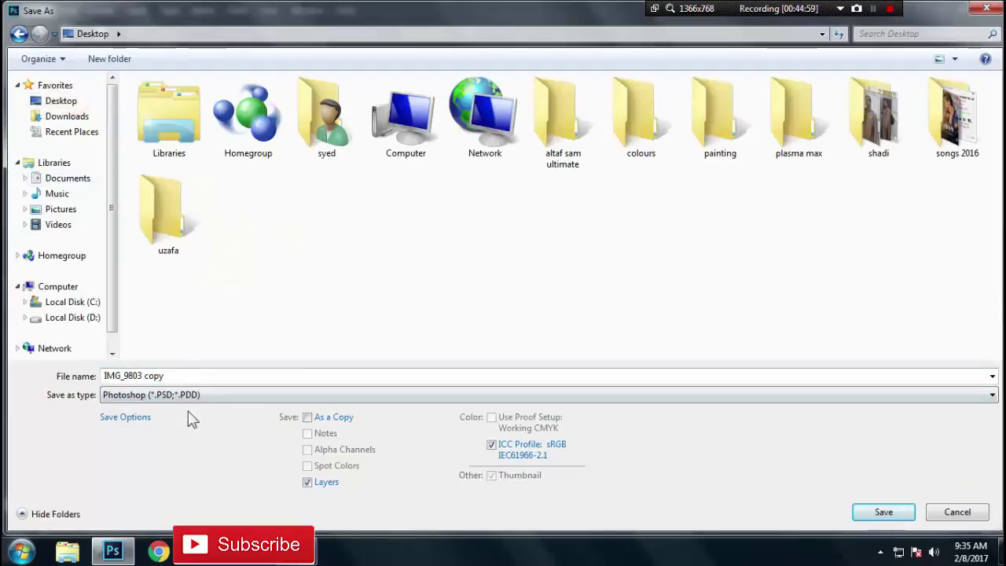
click(189, 394)
click(137, 247)
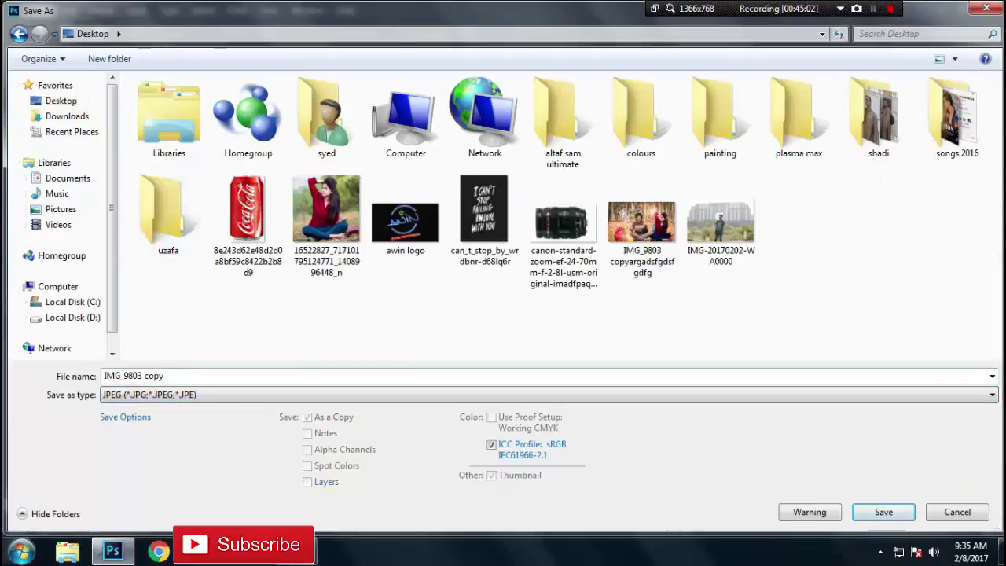
drag(179, 376, 96, 381)
text(cb e)
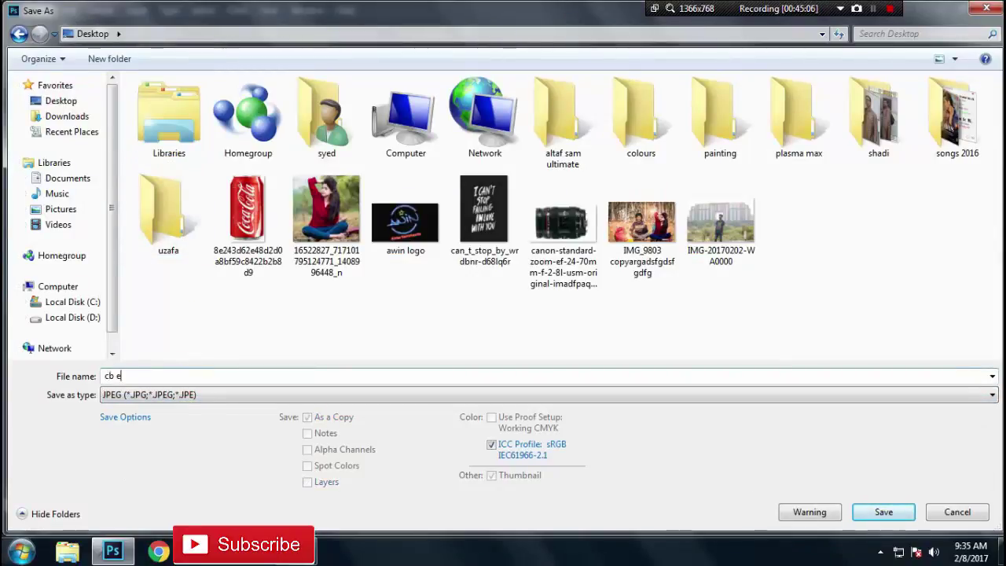
text(ditzzz)
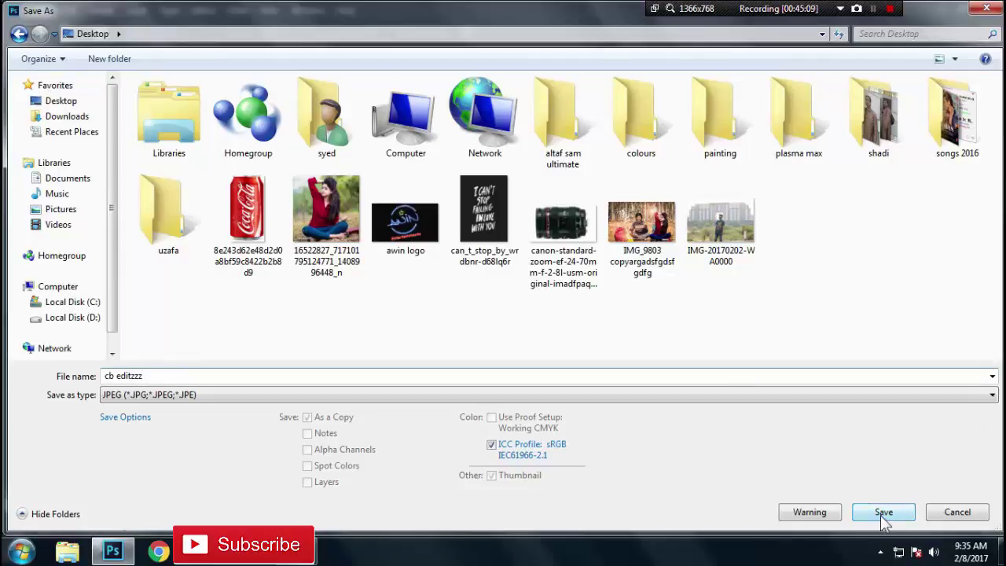
click(883, 512)
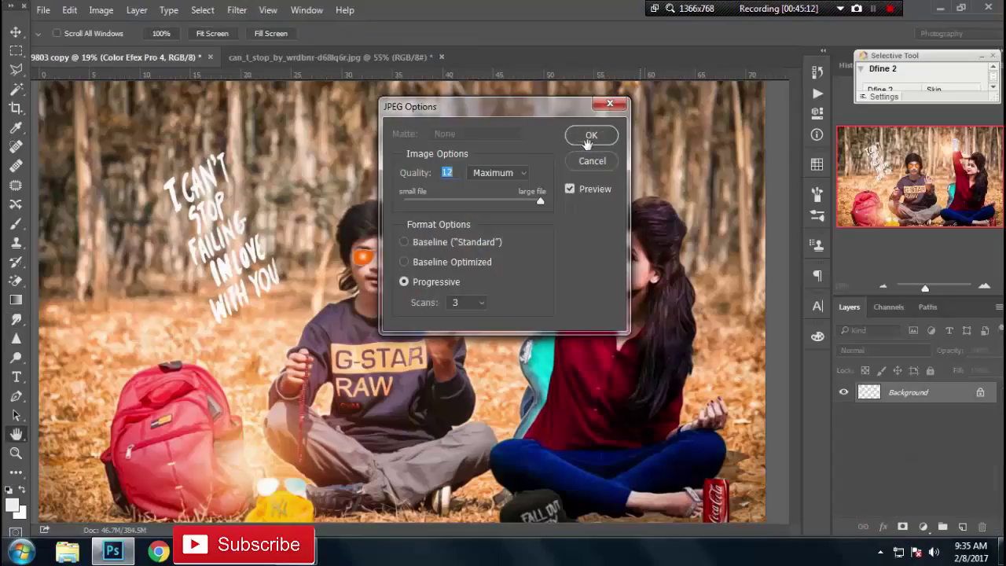
click(591, 136)
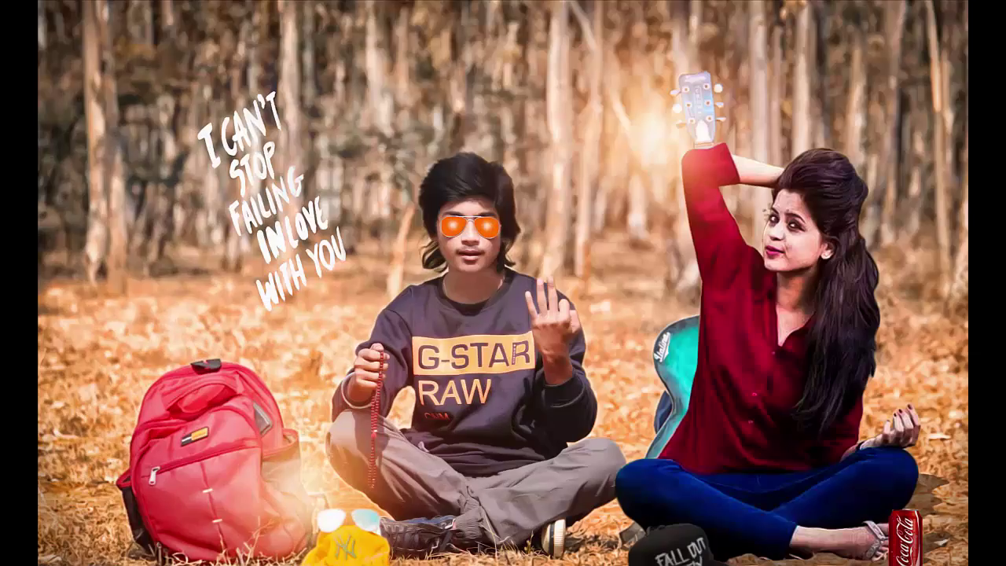